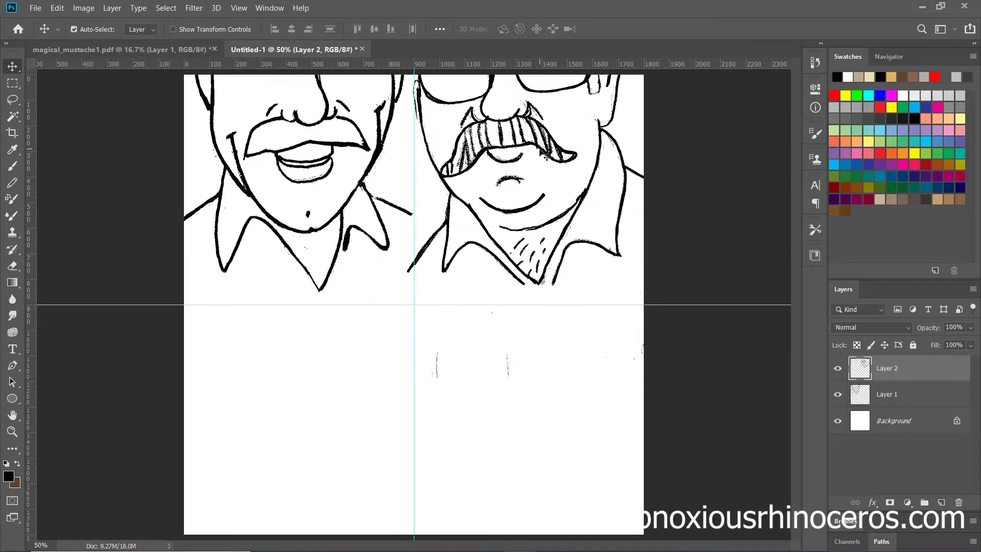
- Bring the third and fourth mustache face sketches into Untitled-1 and position them in the lower-left and lower-right quadrants
click(179, 49)
key(m)
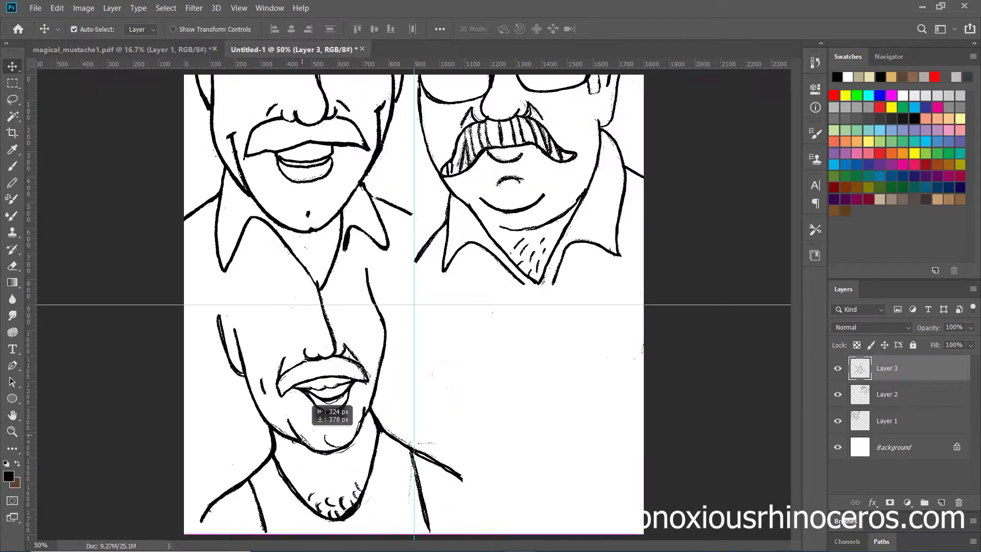
drag(313, 398, 303, 398)
key(e)
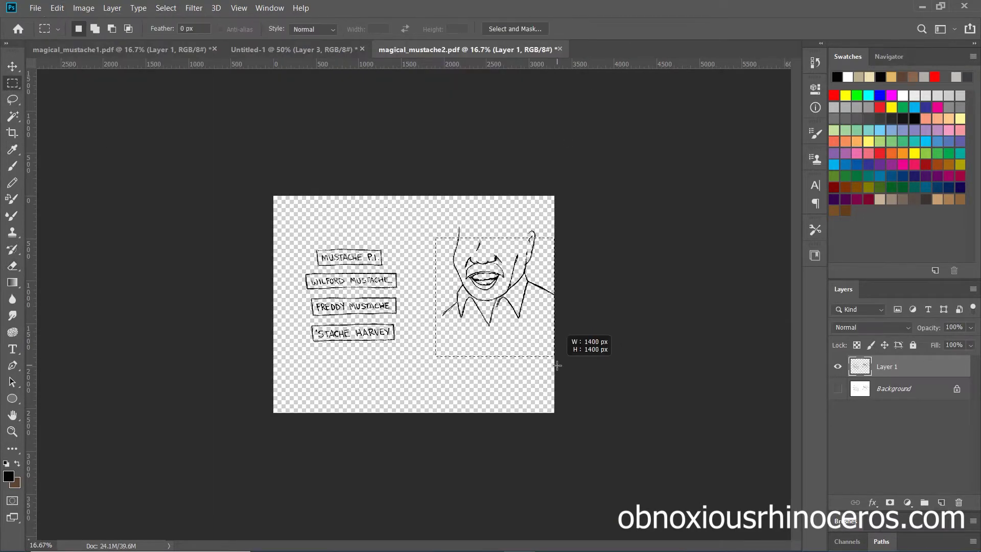
click(209, 47)
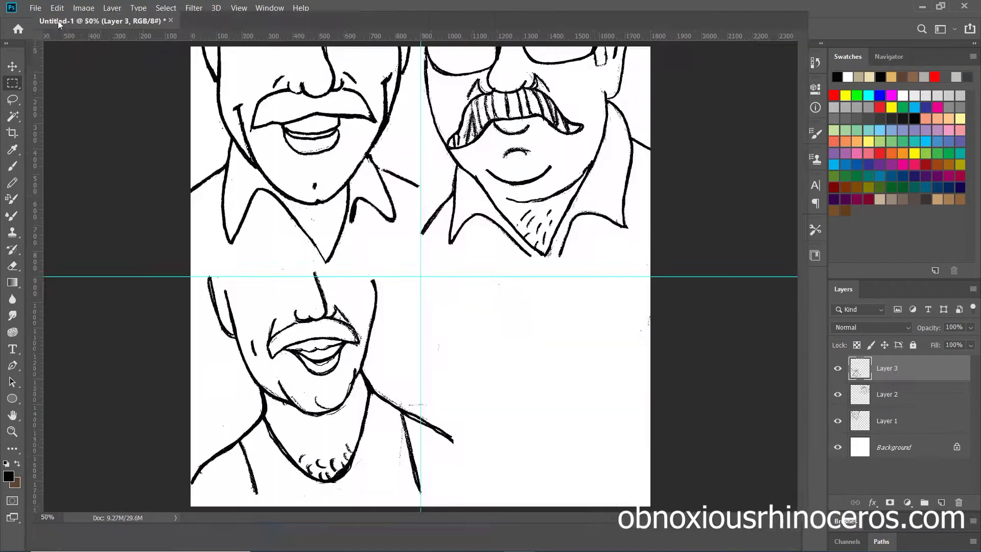
drag(575, 383, 564, 384)
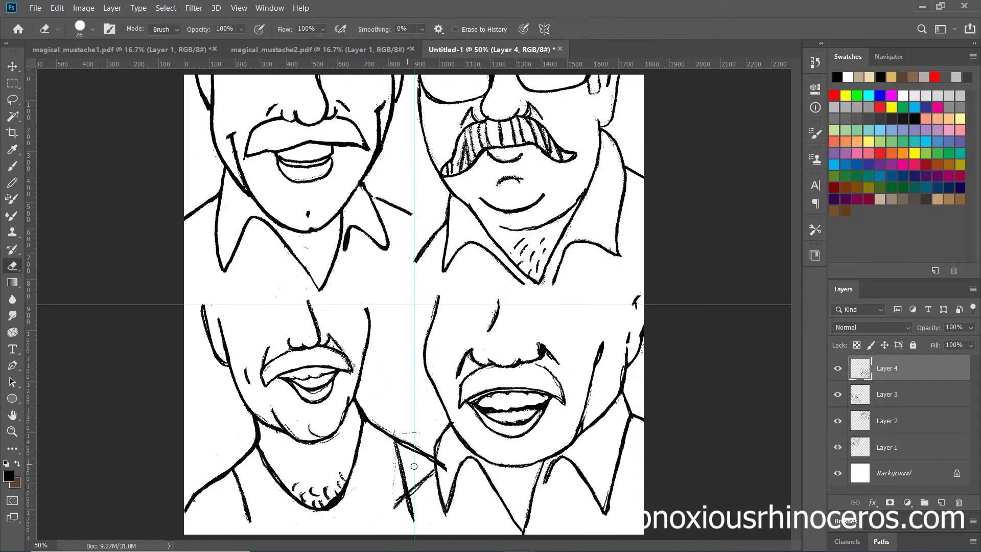
- Erase the sketch lines that run across the guides where the two lower faces overlap, working on their separate layers
click(13, 266)
key(alt+bracketleft)
click(112, 8)
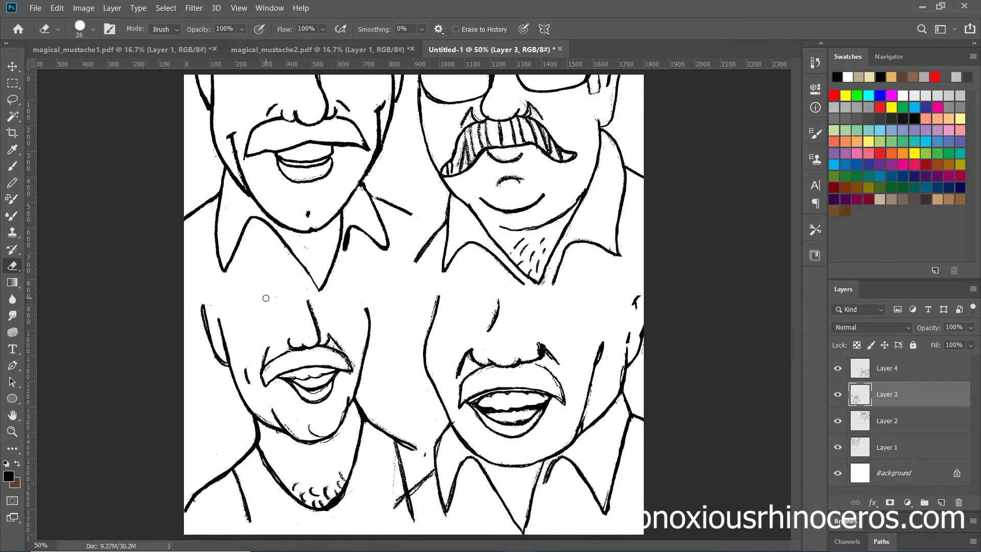
click(907, 371)
key(alt+bracketleft)
key(alt+bracketright)
key(alt+bracketleft)
key(alt+bracketright)
- Merge the four face sketches into one layer and duplicate that layer
key(ctrl+e)
key(ctrl+j)
- Color the skin on the lower layer, filling the lower-left man's face and neck with tan and brushing it onto his shoulder
click(8, 476)
key(Return)
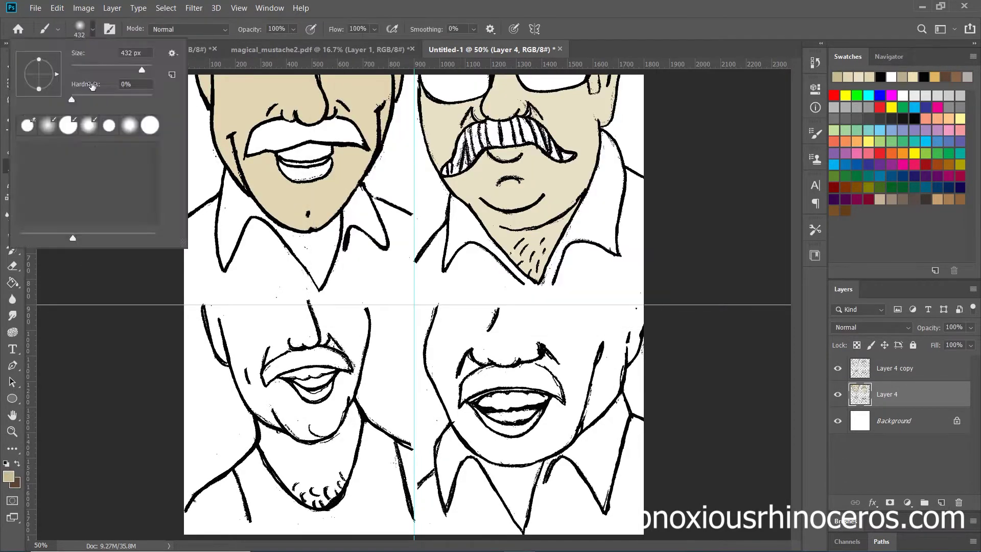
key(Escape)
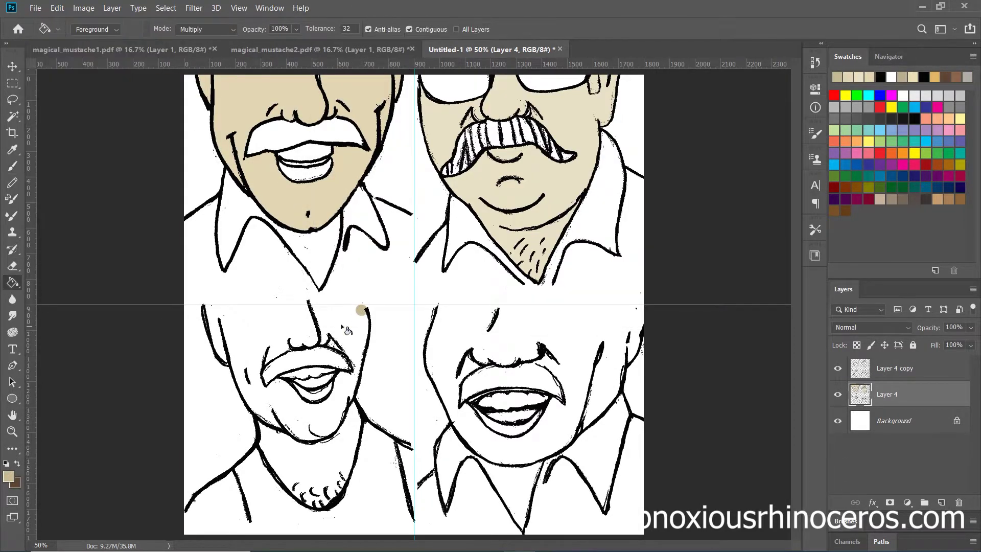
key(g)
click(256, 350)
click(286, 460)
key(b)
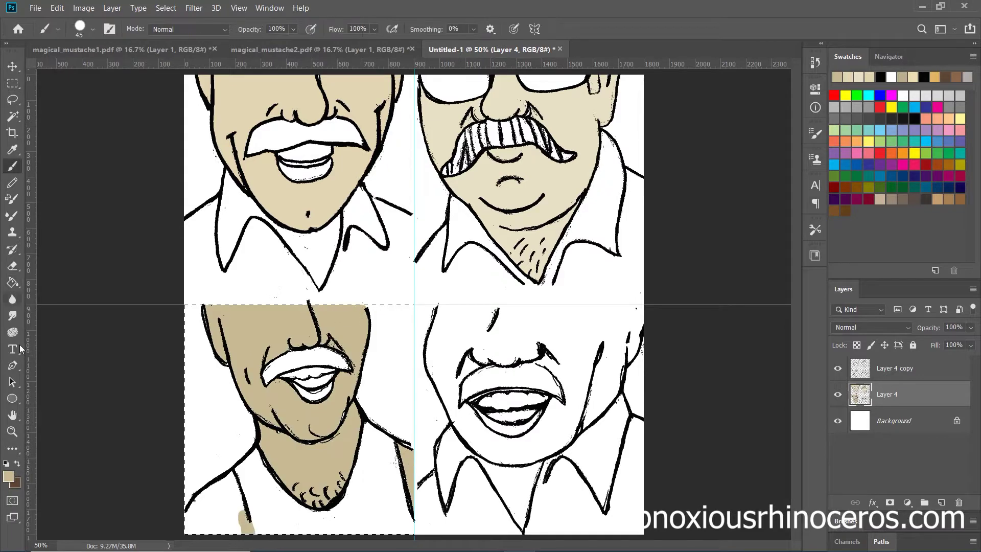
drag(245, 515, 199, 510)
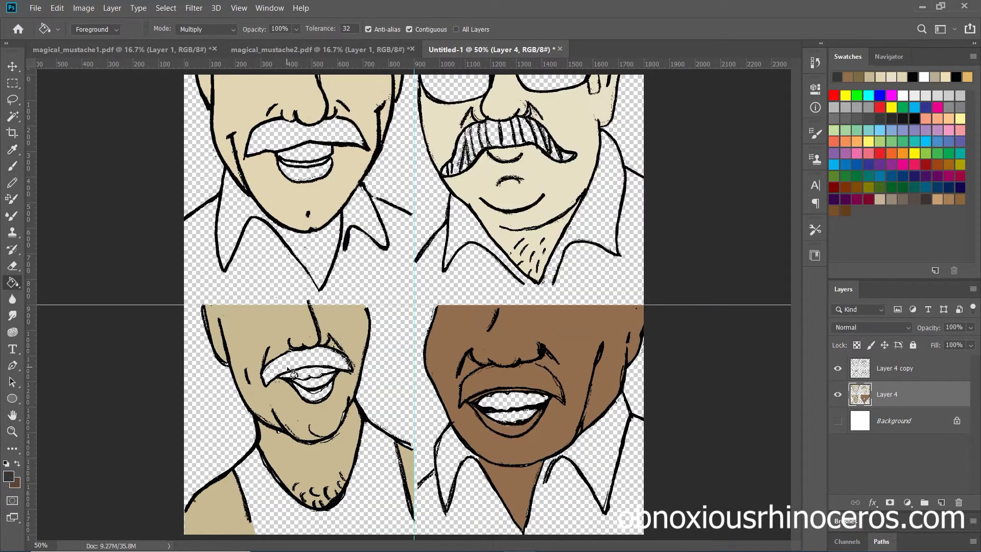
- Color the lower-left man's mustache dark gray and his tank top white
drag(265, 380, 344, 365)
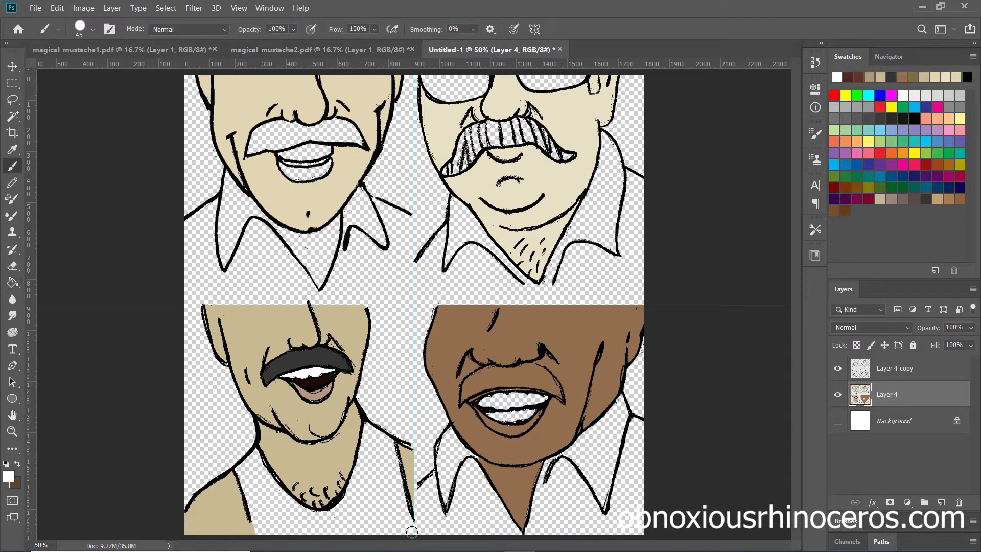
click(270, 499)
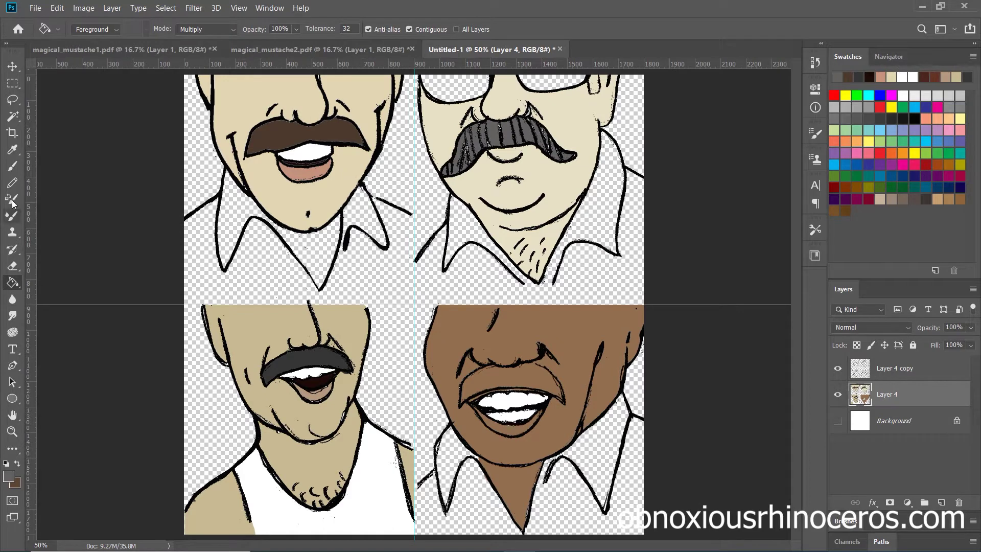
- Brush gray over the stripes of the upper-right man's mustache
key(b)
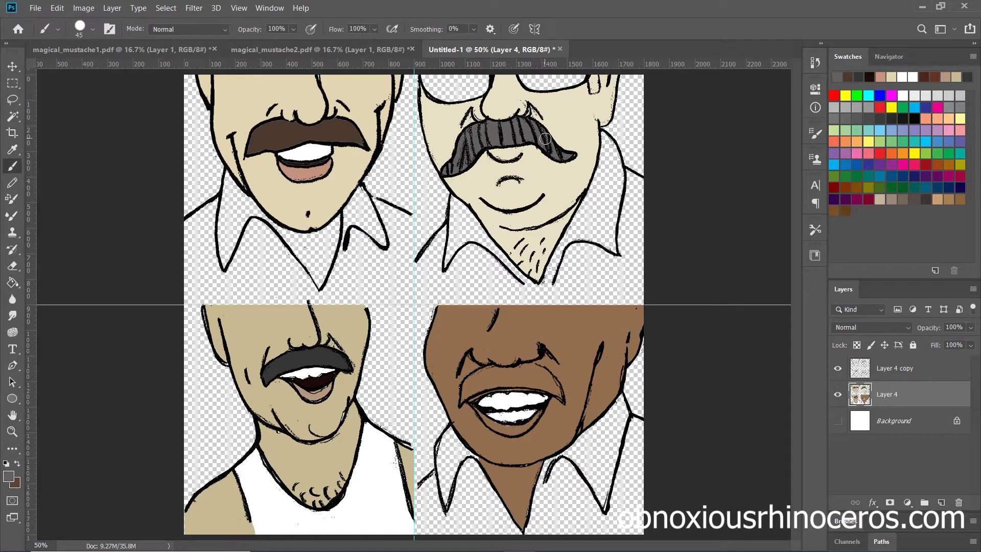
click(79, 29)
click(470, 153)
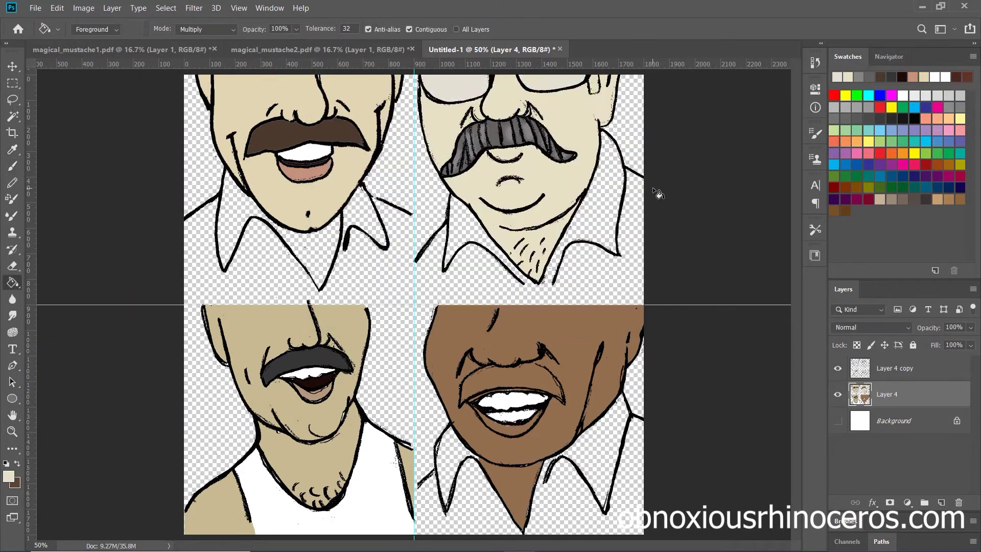
- Color the upper-left man's shirt red, closing the outline gaps by brush, and fill his neck with his skin tone
key(b)
click(9, 477)
click(447, 153)
click(611, 101)
drag(256, 226, 251, 207)
drag(370, 207, 378, 216)
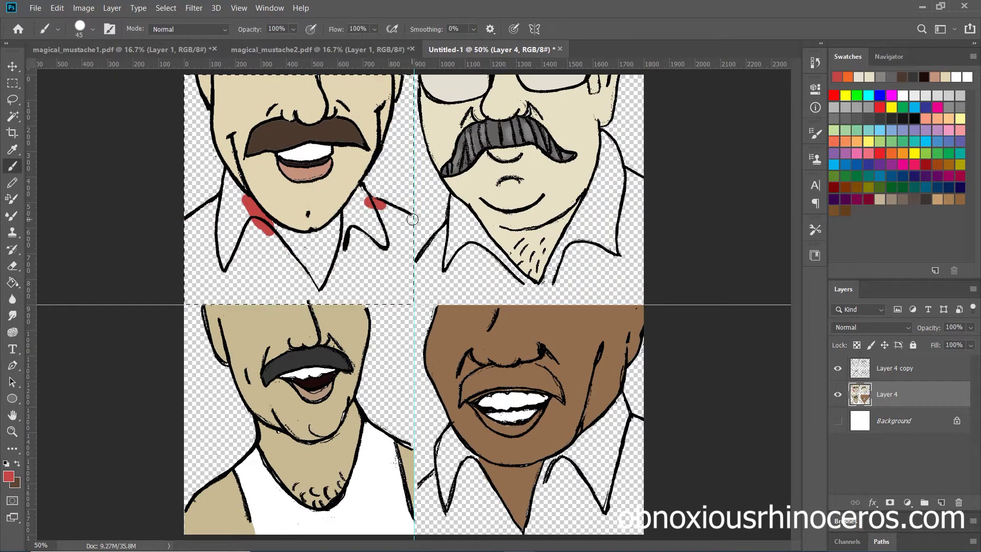
key(g)
click(214, 261)
alt+click(286, 205)
click(307, 265)
- Paint irregular yellow spots of varying sizes across the red shirt and fill them with a darker yellow
click(961, 119)
key(b)
mouse_move(267, 265)
mouse_down()
mouse_move(257, 285)
mouse_move(231, 286)
mouse_up()
drag(241, 292, 245, 302)
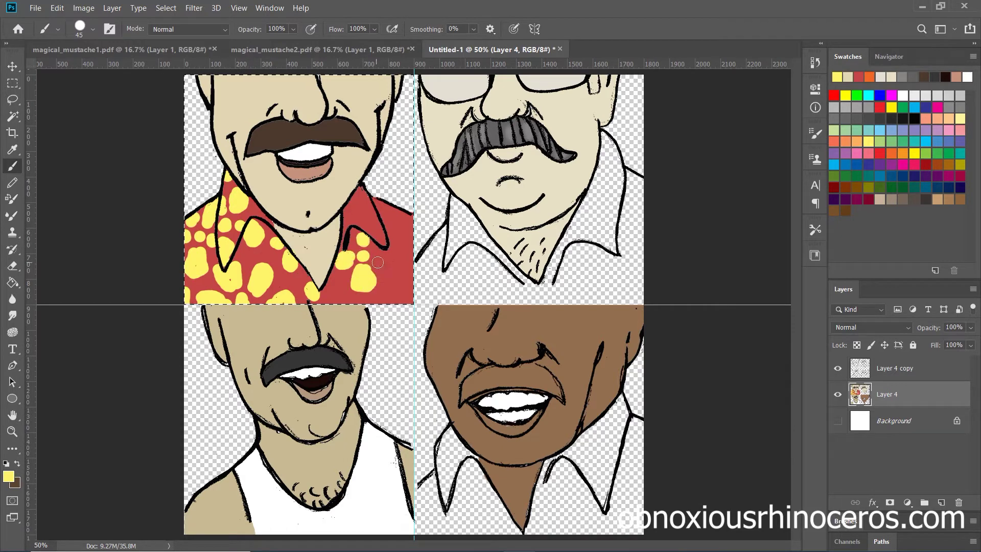
drag(377, 262, 384, 268)
drag(335, 290, 340, 299)
drag(360, 286, 369, 295)
drag(389, 208, 394, 213)
drag(359, 199, 364, 204)
drag(362, 221, 366, 224)
key(g)
click(276, 244)
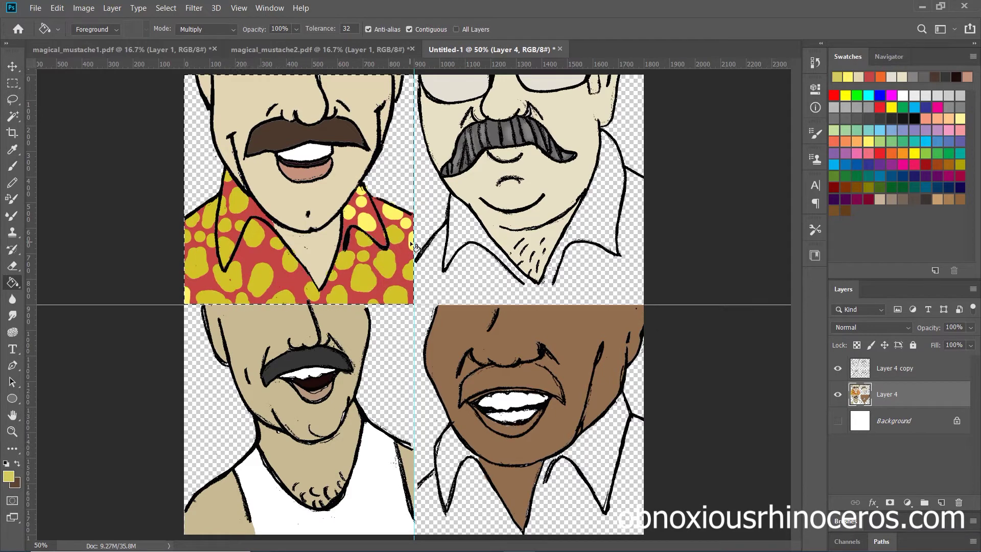
- Fill the upper-right man's shirt with blue
key(m)
key(g)
click(873, 129)
click(605, 280)
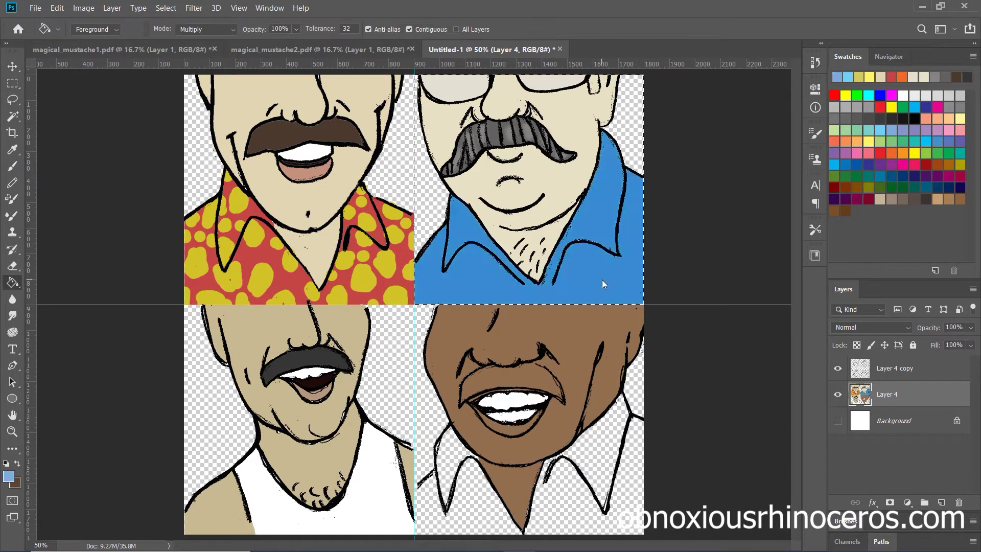
- Add a new layer beneath the colored faces and fill the background of the lower-left quadrant with red on it
click(894, 420)
click(942, 502)
click(8, 476)
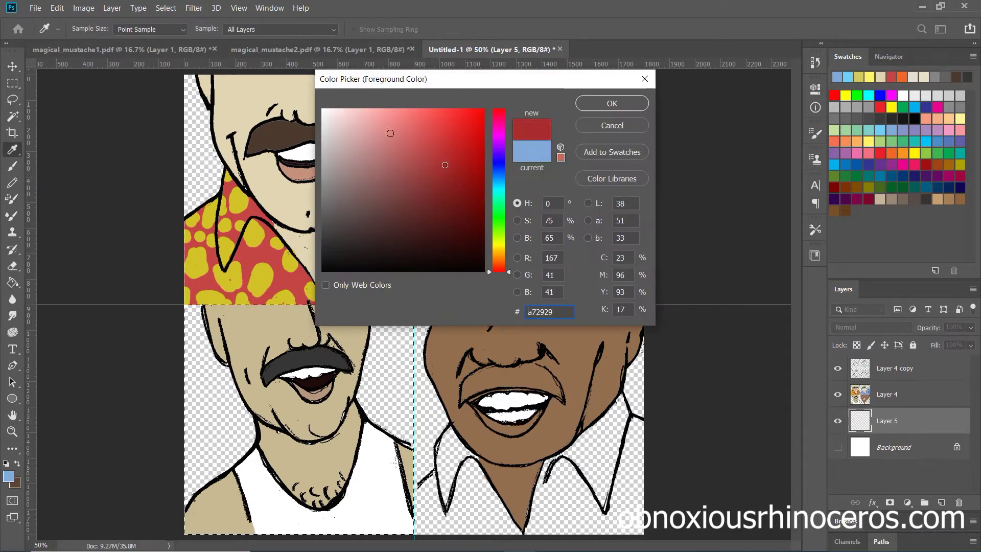
click(613, 100)
click(220, 409)
- Color the lower-right man's shirt orange on the face color layer, limited to his quadrant
key(m)
click(865, 393)
click(845, 141)
key(b)
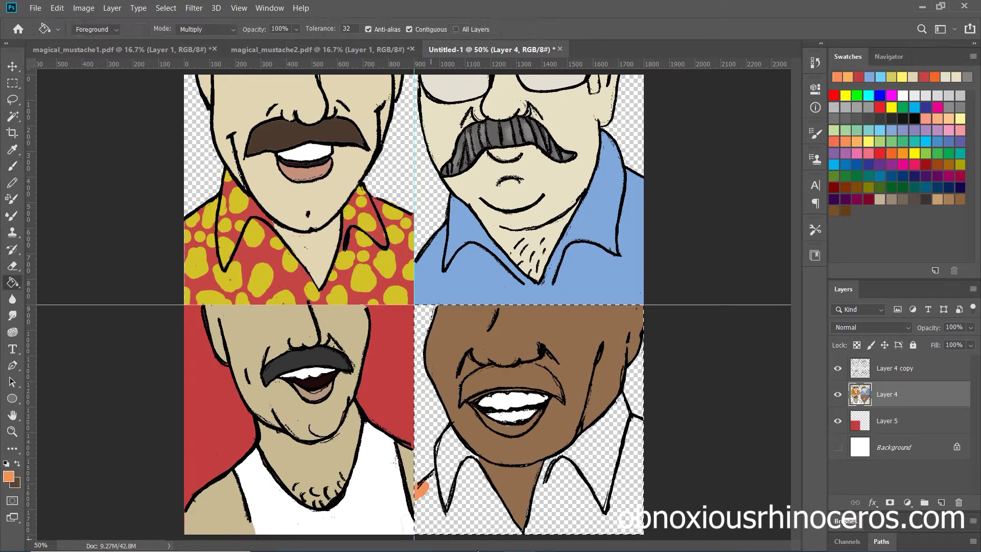
drag(562, 460, 425, 481)
- Fill the lower-right quadrant's background with teal on Layer 5 and clear the selection
click(8, 475)
click(887, 420)
key(g)
click(628, 357)
key(ctrl+d)
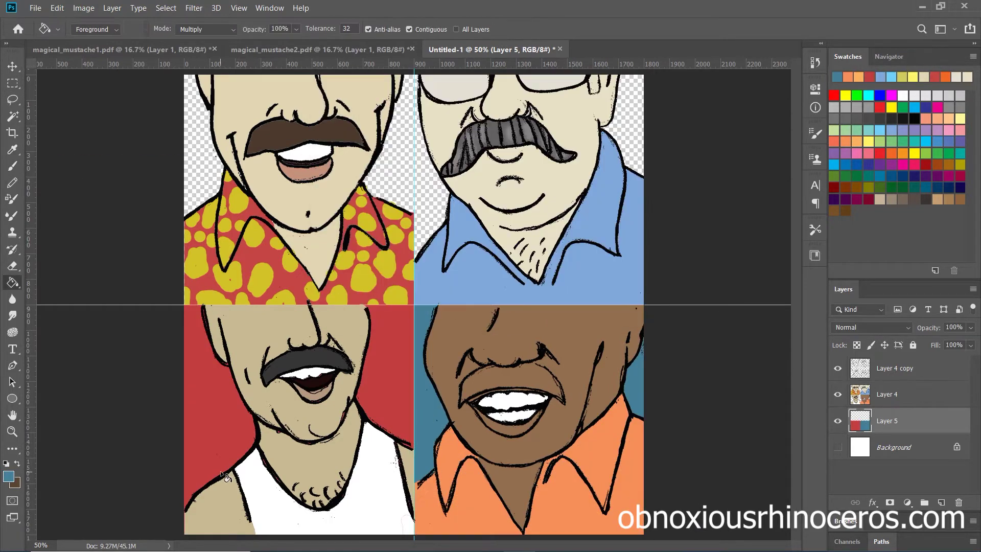
- Fill the upper-right quadrant's background with orange and the upper-left quadrant's background with green
click(13, 83)
click(847, 76)
key(g)
click(629, 127)
key(m)
drag(184, 76, 414, 305)
click(8, 476)
click(498, 236)
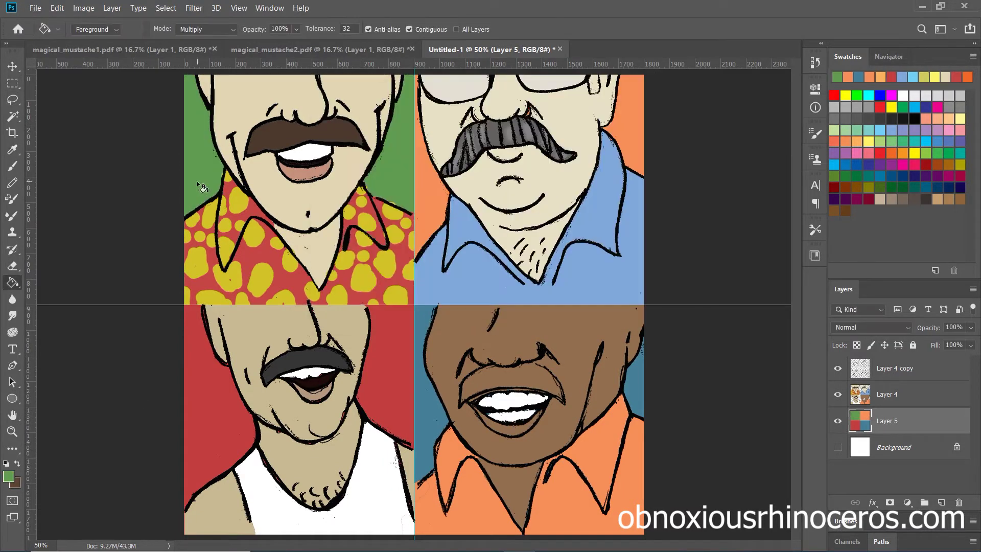
- Add a new layer above the face colors and brush soft black shadows over the upper-left man's face and shirt
key(ctrl+shift+alt+n)
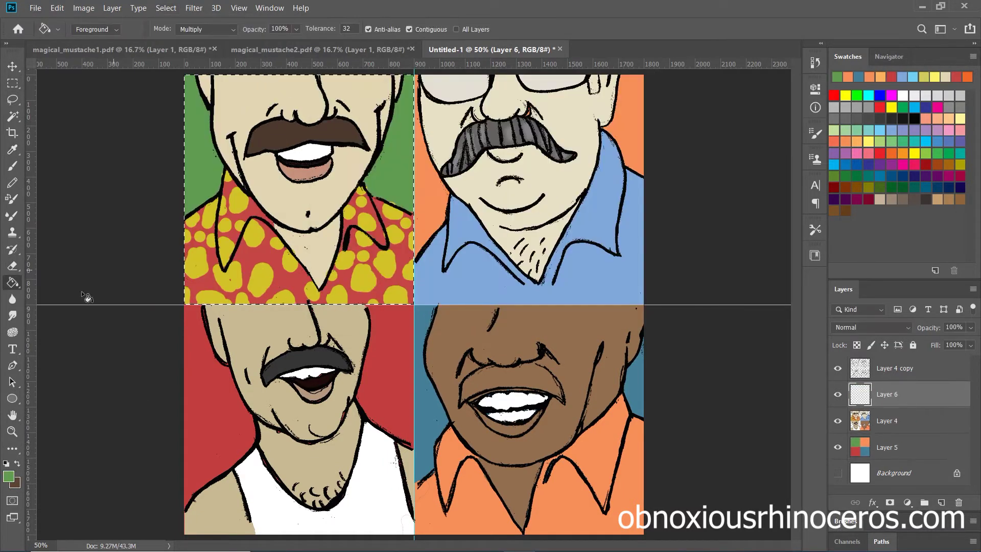
click(93, 29)
click(210, 90)
mouse_move(214, 113)
mouse_down()
mouse_move(231, 166)
mouse_move(260, 191)
mouse_move(225, 238)
mouse_move(197, 224)
mouse_move(205, 276)
mouse_up()
drag(194, 240, 230, 312)
drag(378, 256, 358, 217)
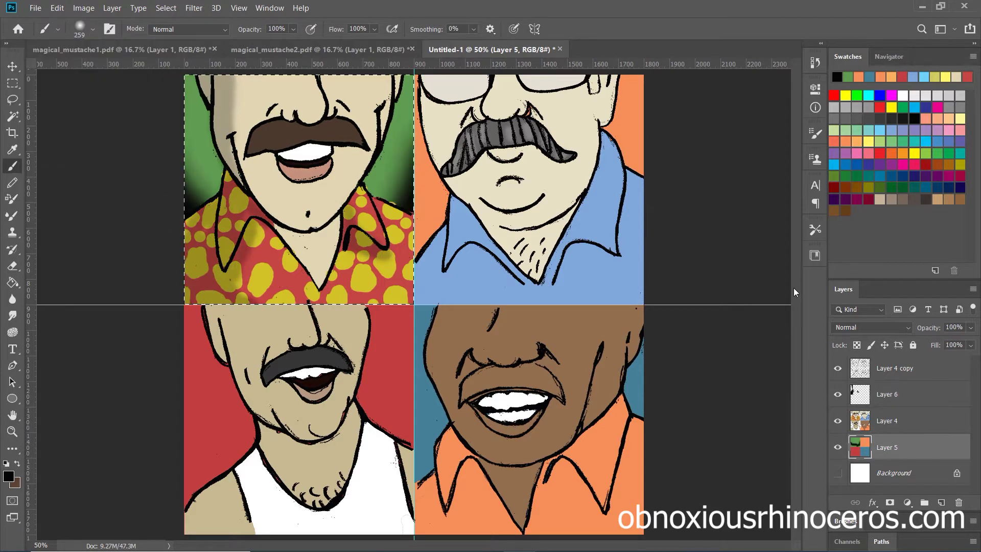
- Brush soft black shading around the edges of all four backgrounds, one quadrant at a time, on a layer at 30% fill
drag(409, 82, 189, 154)
key(m)
drag(634, 82, 424, 204)
drag(184, 305, 414, 534)
key(b)
drag(194, 419, 214, 511)
key(m)
drag(414, 305, 644, 534)
key(b)
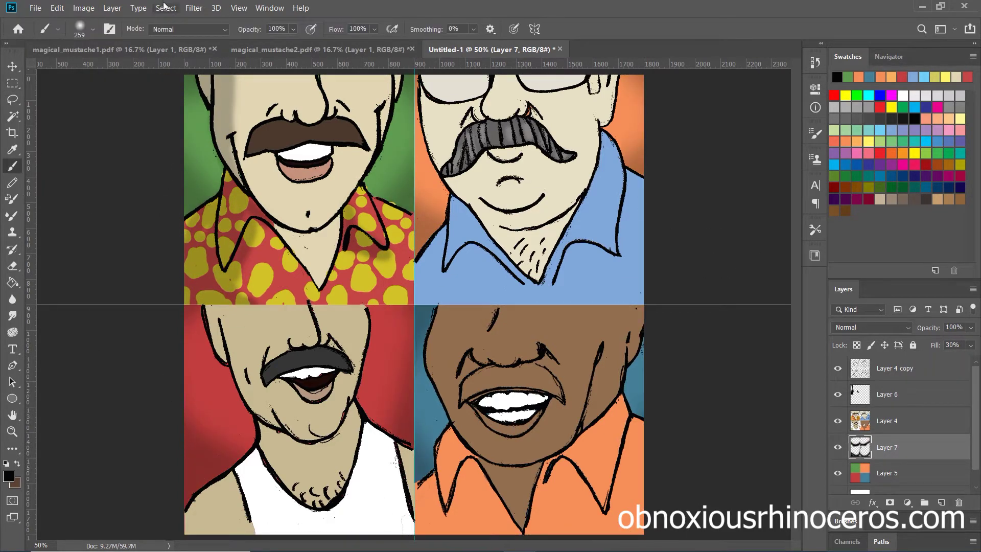
- Brush soft shadows over the lower-right man's face, neck and orange shirt on Layer 6 with a smaller brush
click(887, 394)
click(79, 29)
key(Escape)
mouse_move(629, 310)
mouse_down()
mouse_move(608, 399)
mouse_move(626, 505)
mouse_up()
drag(616, 398, 575, 494)
mouse_move(639, 463)
mouse_down()
mouse_move(557, 534)
mouse_move(527, 460)
mouse_up()
drag(468, 460, 463, 490)
drag(562, 306, 534, 376)
drag(575, 526, 582, 537)
drag(551, 398, 488, 427)
drag(462, 463, 468, 475)
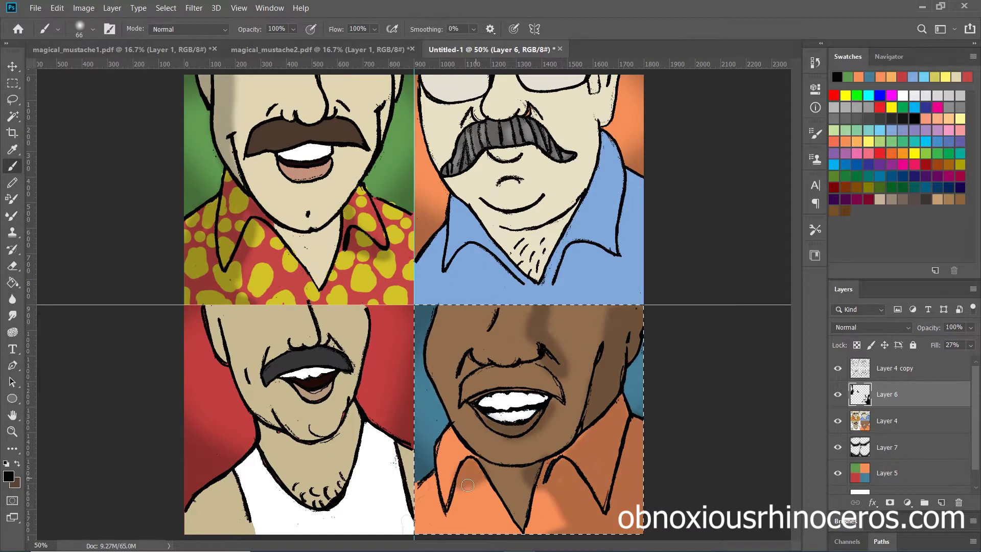
- Shade the lower-left man's face, neck and shoulder, and the upper-right man's face and shirt, on the shadow layer
key(ctrl+shift+d)
drag(227, 307, 246, 393)
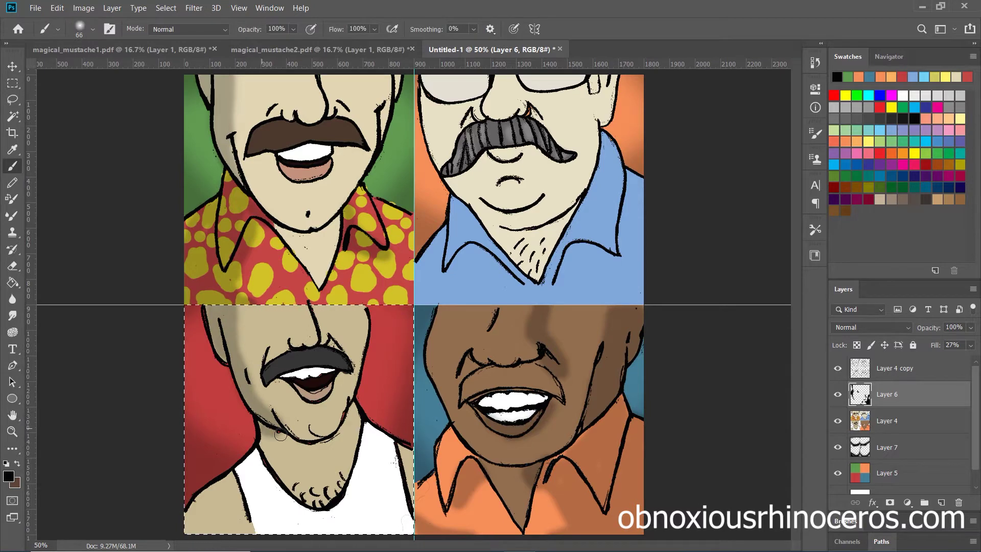
drag(263, 428, 248, 478)
drag(230, 485, 195, 513)
key(ctrl+shift+d)
mouse_move(609, 81)
mouse_down()
mouse_move(571, 214)
mouse_move(588, 276)
mouse_move(552, 297)
mouse_move(470, 206)
mouse_up()
- Paint the lower-right man's mustache near-black on Layer 4, reducing the brush size to 25 for the edges
key(alt+bracketleft)
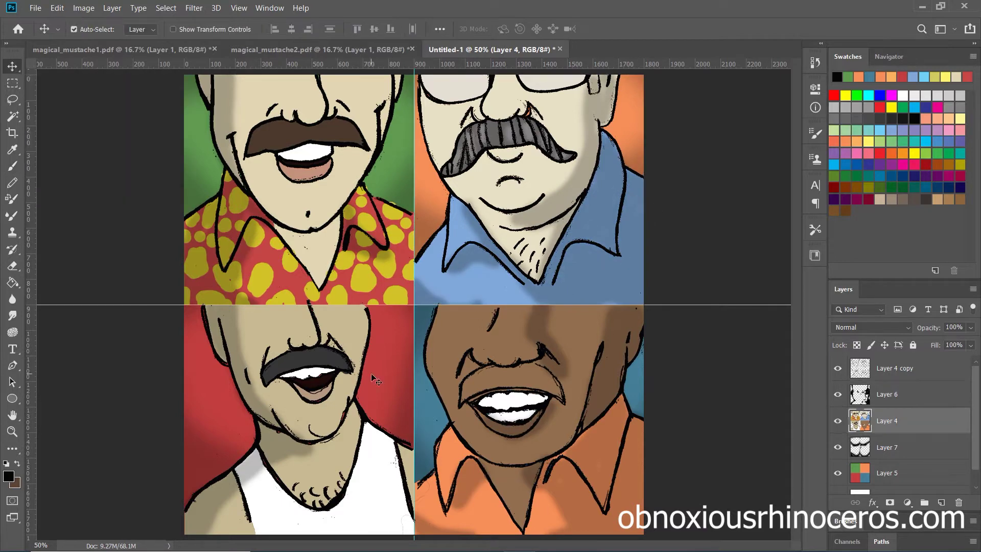
key(ctrl+d)
click(530, 369)
key(g)
key(b)
drag(531, 370, 479, 379)
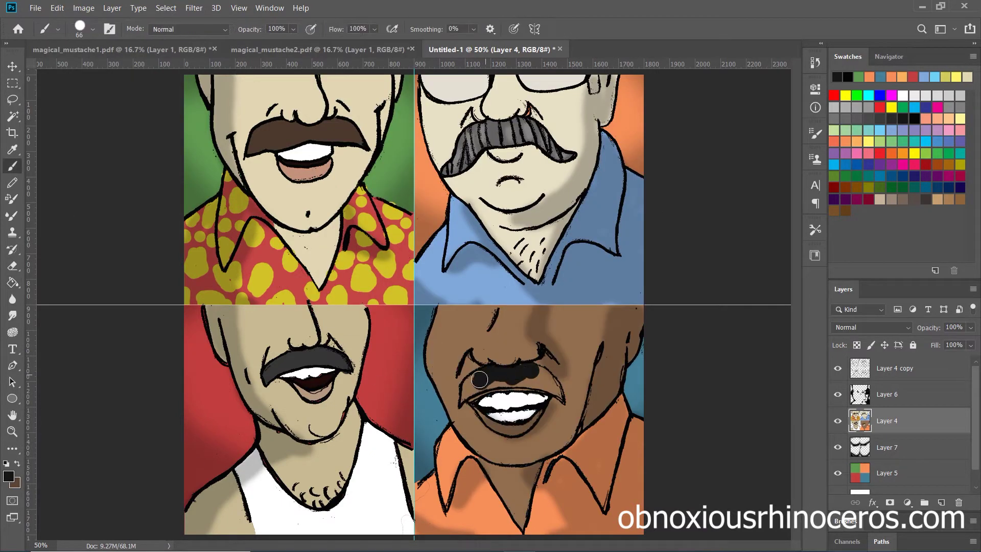
key(bracketleft)
key(bracketleft)
key(bracketleft)
key(bracketleft)
key(bracketleft)
key(bracketleft)
key(bracketleft)
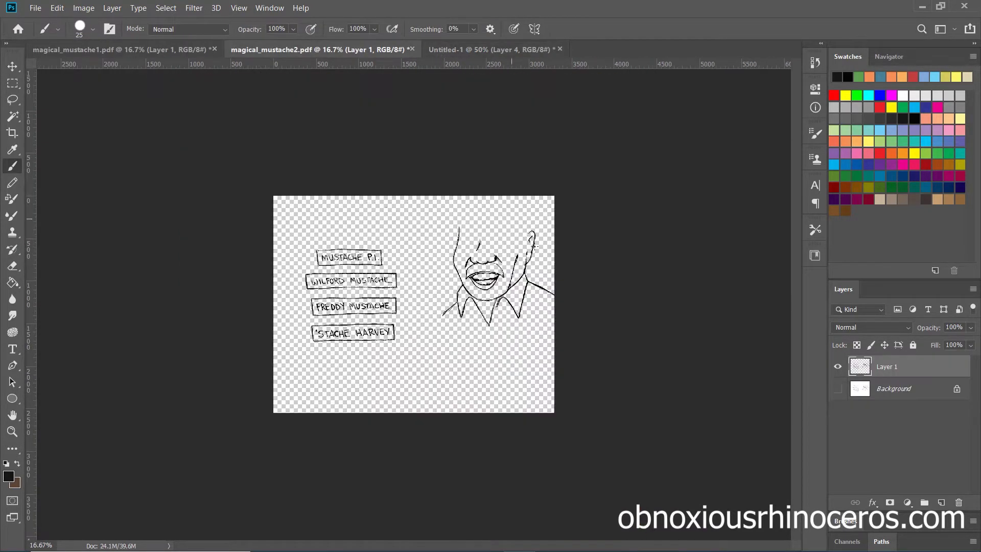
- In magical_mustache2.pdf, duplicate Layer 1 and fill the four name boxes with white on the lower layer
key(ctrl+plus)
key(ctrl+plus)
key(ctrl+plus)
key(ctrl+j)
key(alt+bracketleft)
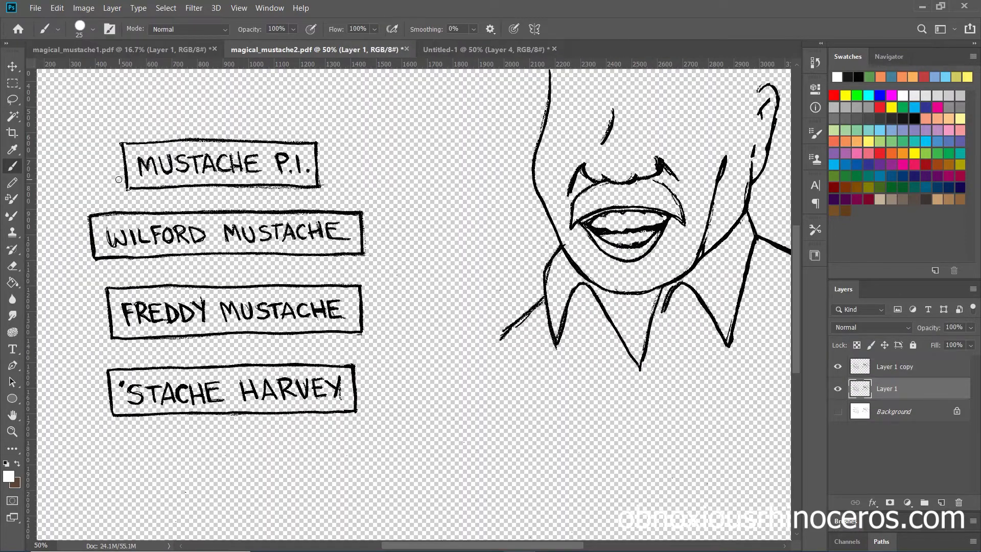
key(g)
click(208, 171)
click(201, 246)
click(146, 313)
click(221, 381)
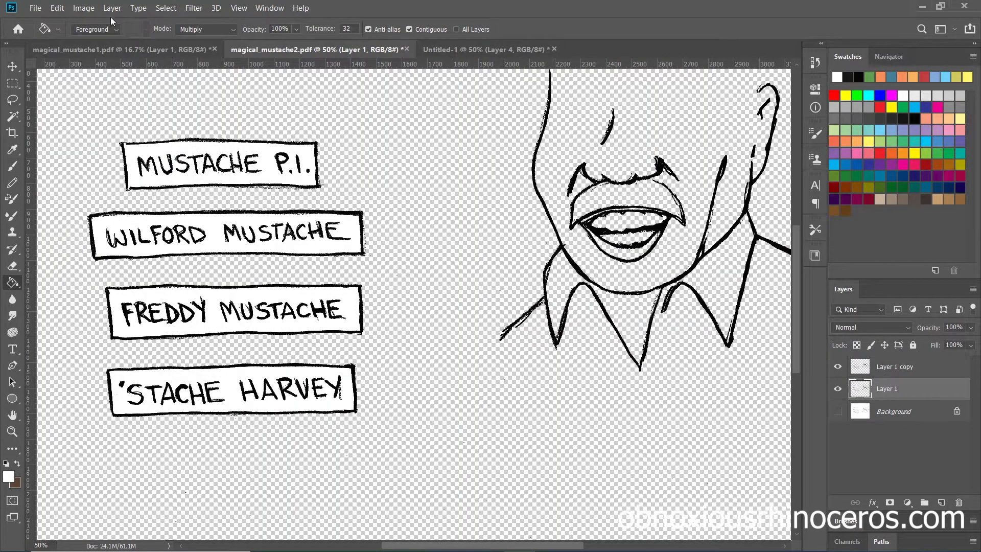
- Merge Layer 1 and its copy into a single layer
shift+click(900, 366)
right_click(899, 367)
click(787, 401)
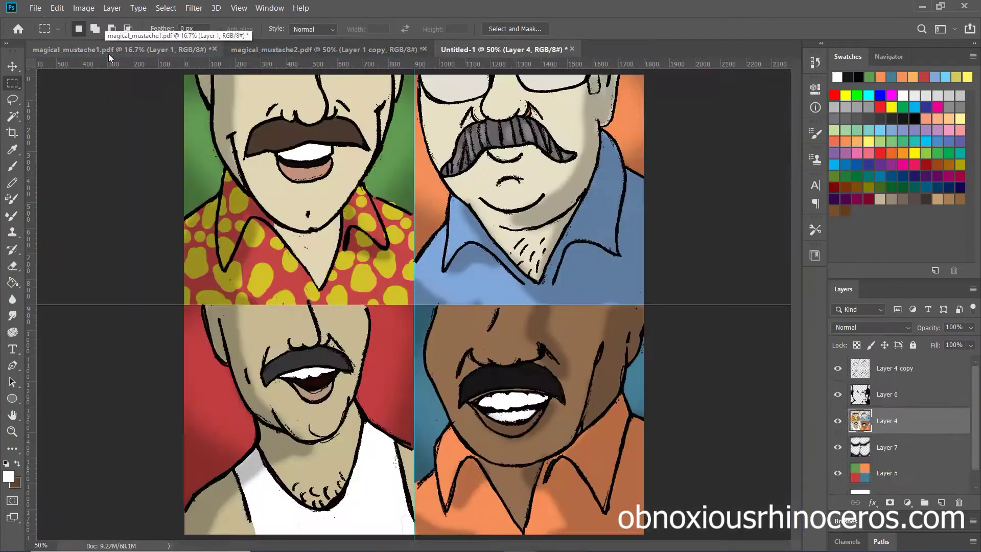
- Paste the MUSTACHE P.I. and WILFORD MUSTACHE labels into Untitled-1 and place them low on the two upper portraits
key(ctrl+v)
drag(409, 302, 312, 271)
click(323, 50)
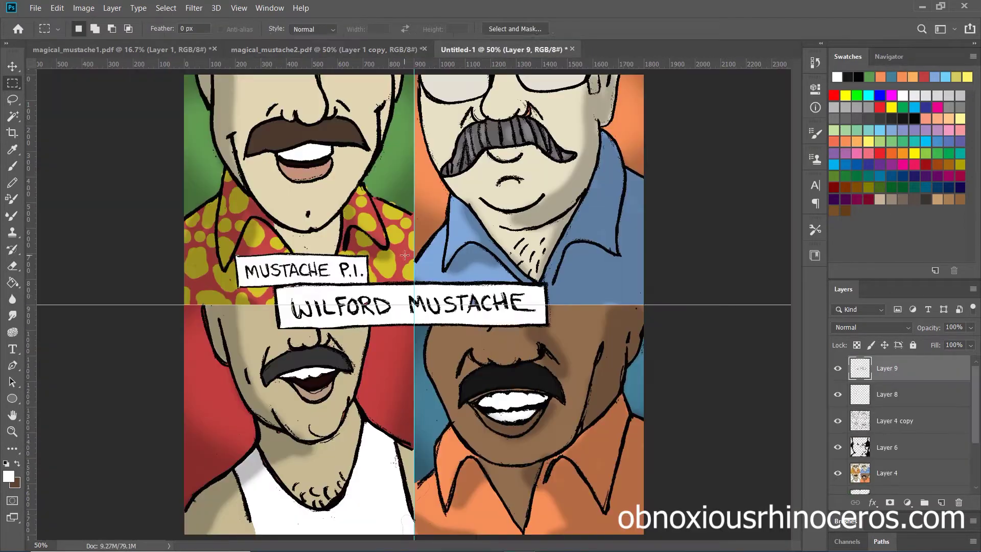
mouse_move(405, 254)
mouse_down()
mouse_move(596, 230)
mouse_move(565, 230)
mouse_up()
- Paste the FREDDY MUSTACHE and 'STACHE HARVEY labels into Untitled-1 and fit them low on the two lower portraits
key(g)
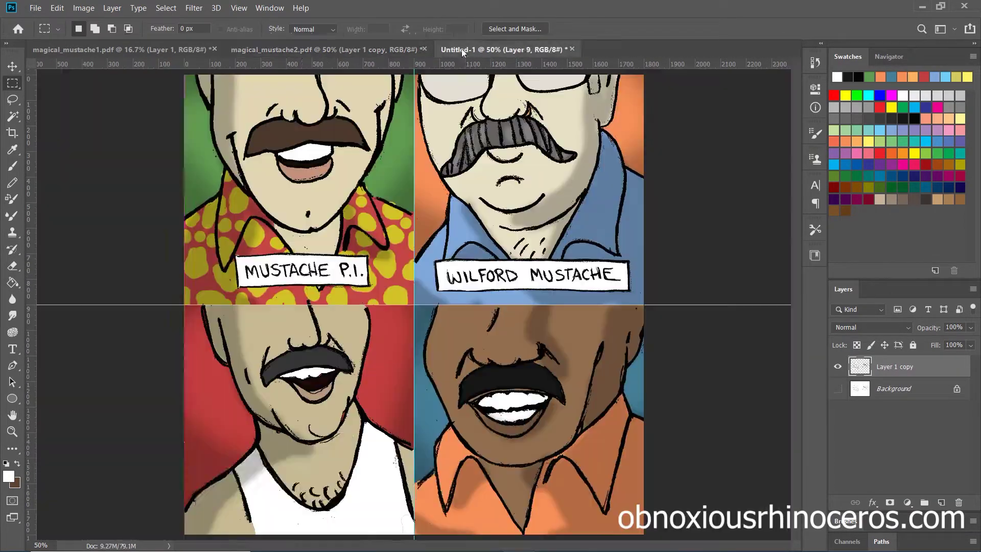
key(ctrl+v)
drag(414, 306, 324, 512)
click(323, 50)
key(m)
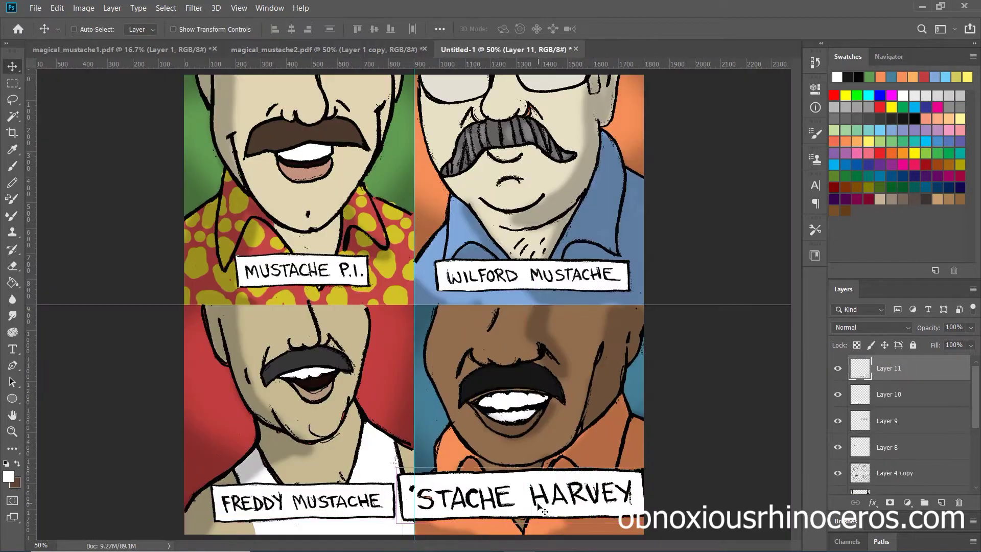
drag(521, 498, 536, 503)
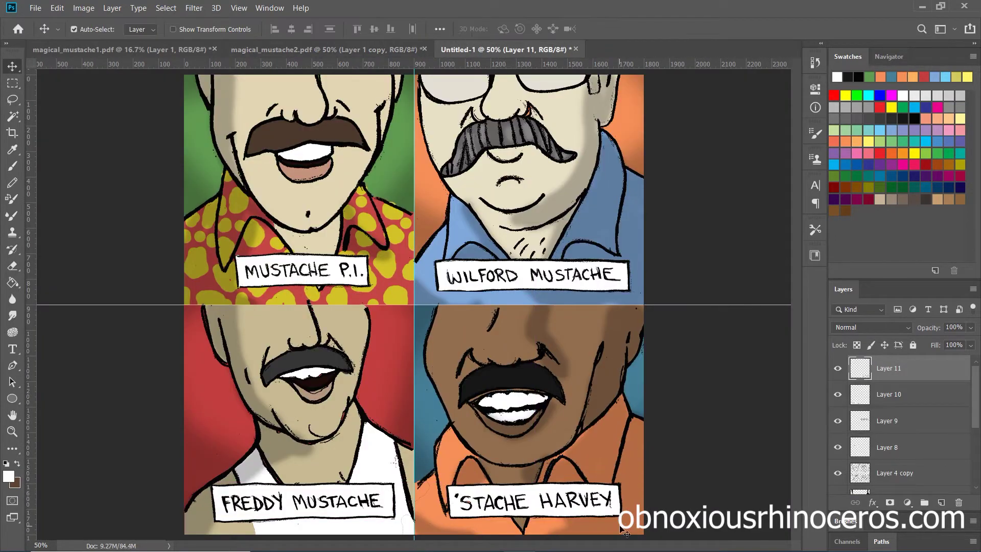
click(239, 8)
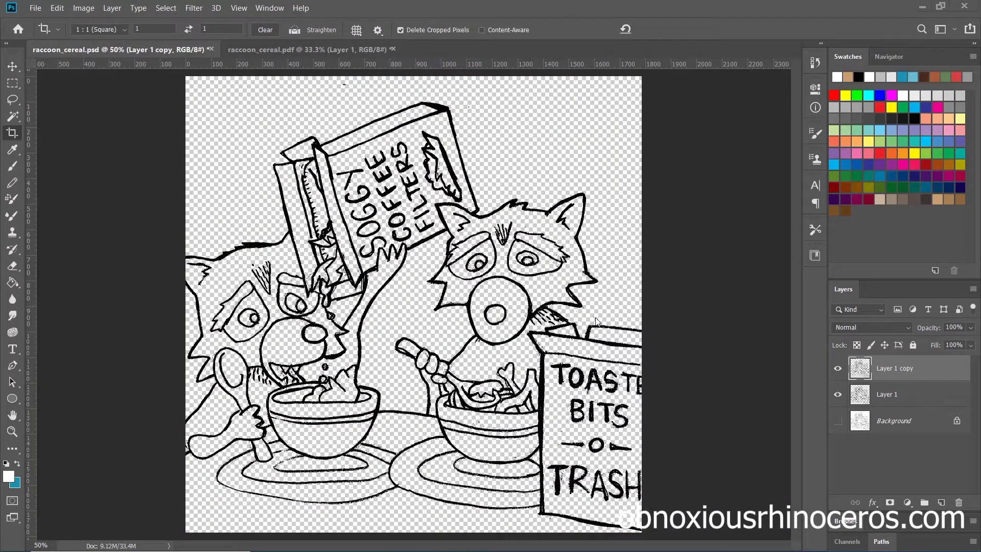
- Try filling the raccoons' muzzles and eyebrows with light gray on Layer 1 of raccoon_cereal.psd
click(8, 476)
click(613, 103)
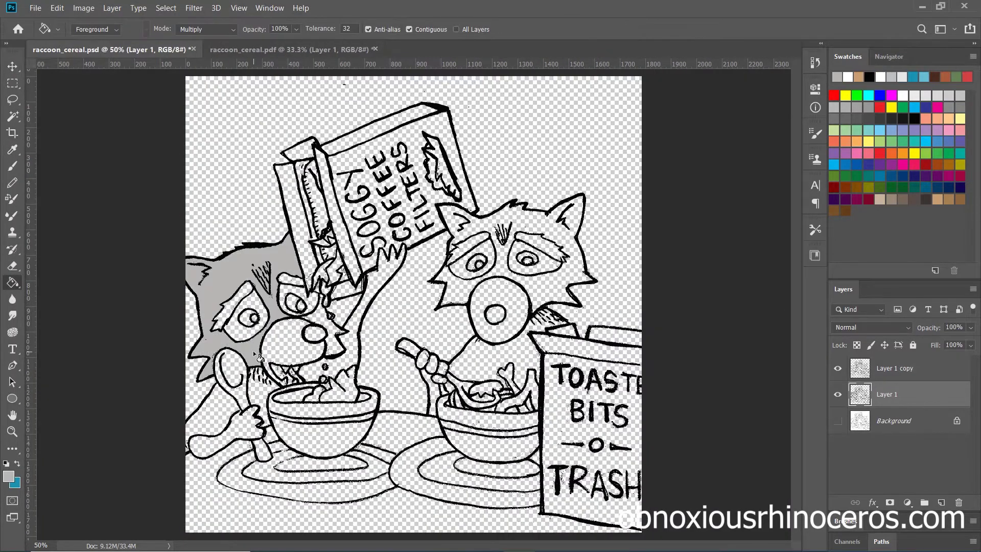
click(286, 358)
click(477, 312)
click(233, 302)
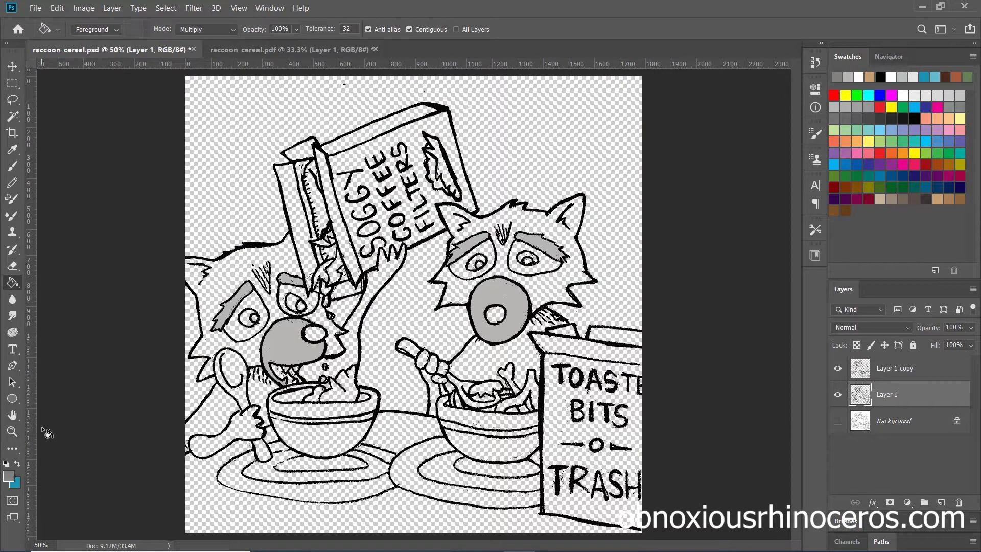
- Fill both raccoons' muzzles and eyebrows with very light gray on Layer 1
click(8, 476)
click(612, 102)
click(286, 352)
click(473, 307)
click(467, 248)
click(541, 248)
click(286, 358)
click(483, 311)
- Fill the fur on the raccoons' heads and bodies with medium gray
click(8, 476)
click(614, 103)
click(220, 306)
click(215, 414)
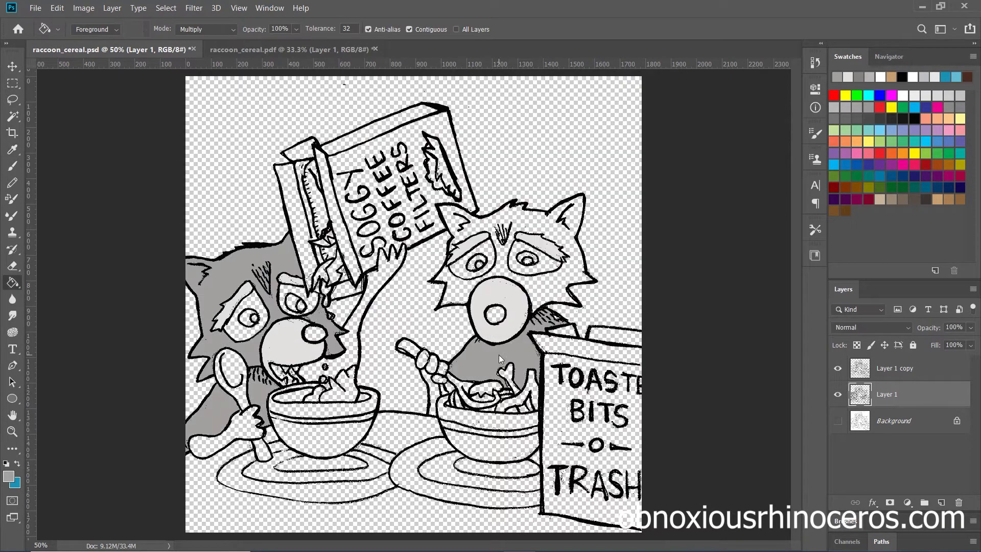
click(503, 360)
- Fill the raccoons' eye masks and the left raccoon's lower arm and hand with dark gray
click(8, 476)
click(332, 240)
click(614, 102)
click(240, 325)
click(467, 258)
click(534, 259)
click(241, 442)
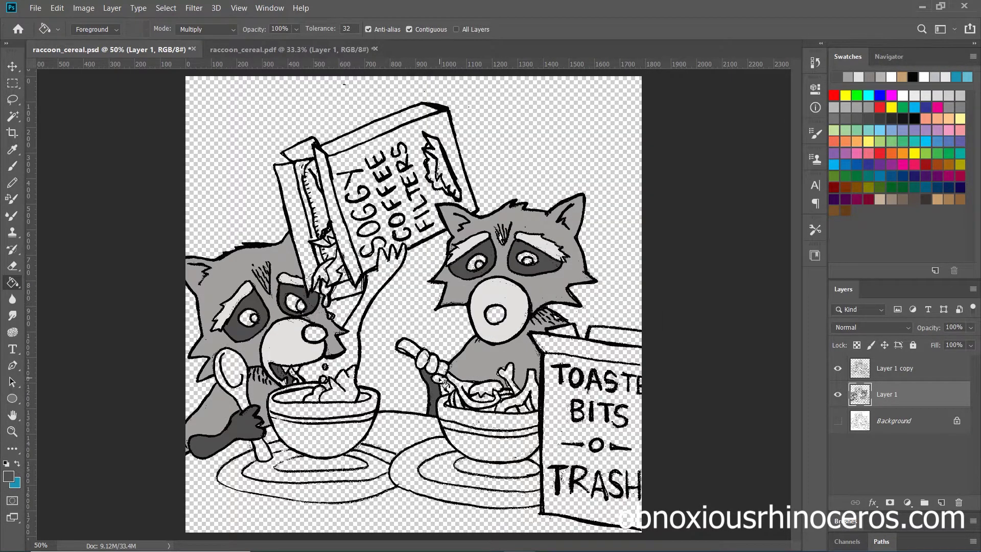
- Fill both noses with near-black and shade the raccoons' foreheads, ears and muzzles with a soft dark brush
click(8, 476)
click(357, 304)
click(638, 107)
click(494, 313)
click(314, 333)
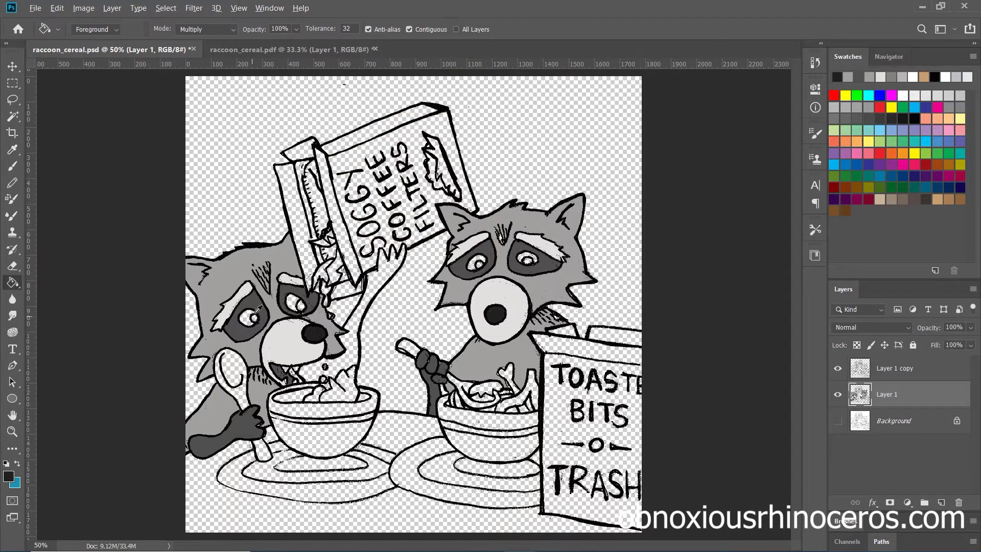
key(b)
drag(258, 264, 260, 278)
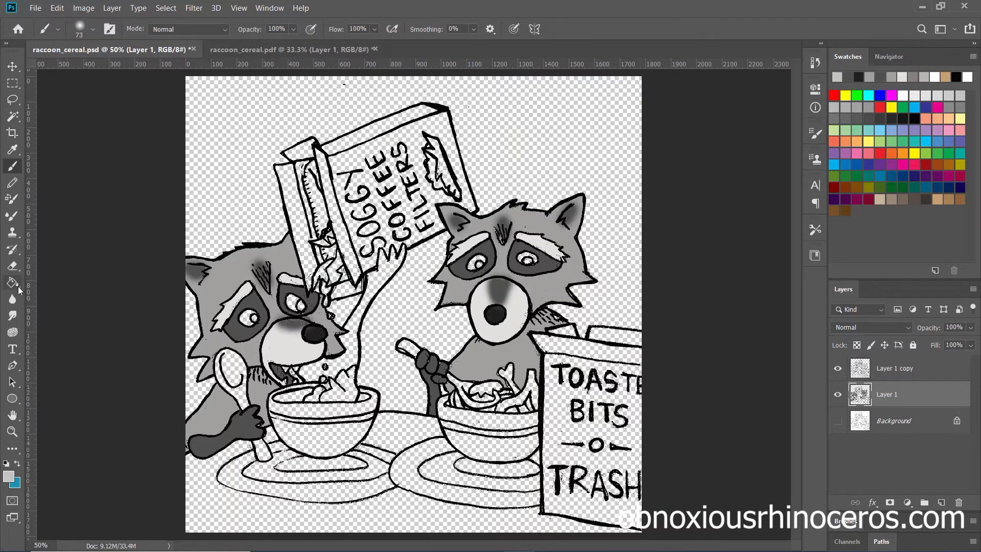
- Color the spoons off-white and paint the left raccoon's raised arm dark gray with a hard 37 px brush
click(9, 476)
click(613, 103)
click(92, 29)
drag(72, 100, 152, 95)
key(Return)
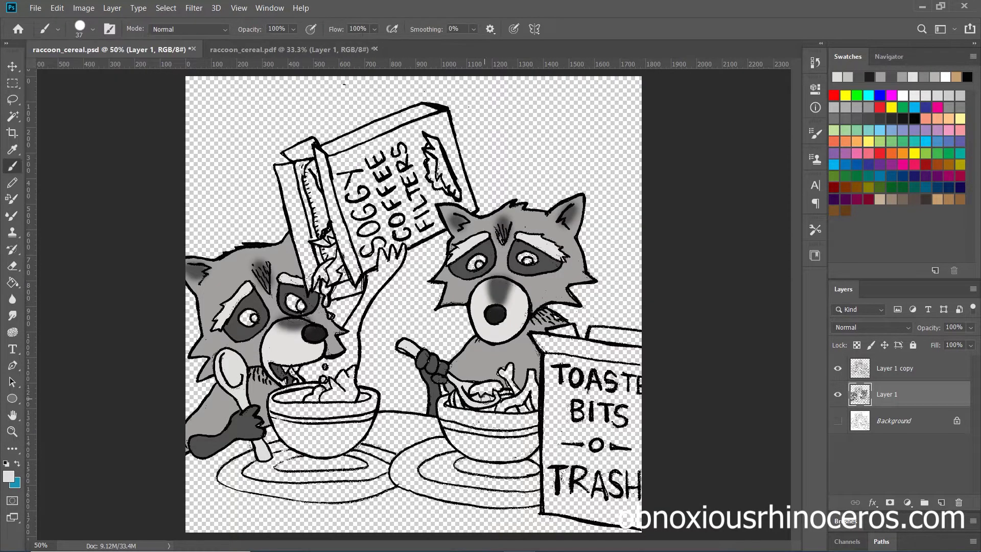
drag(357, 327, 370, 319)
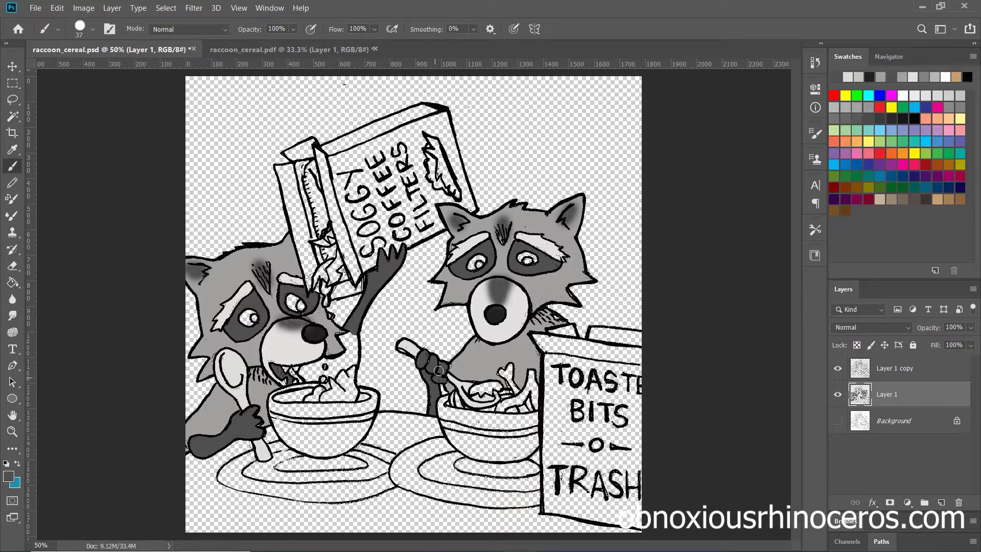
- Fill the left raccoon's bowl with yellow
key(g)
click(8, 476)
click(438, 132)
click(614, 103)
click(304, 400)
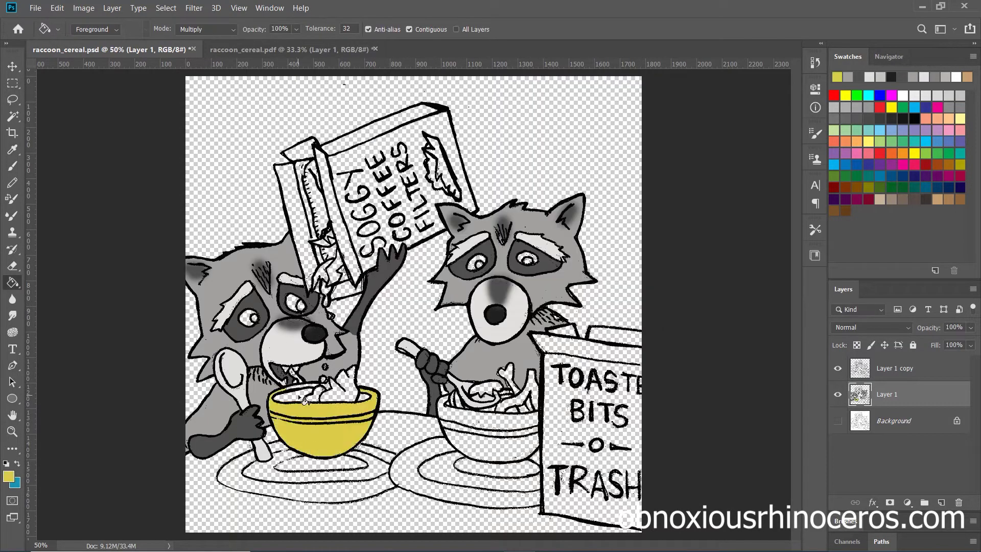
- Fill the right raccoon's bowl with green and paint a green stripe around the yellow bowl with a 25 px brush
click(10, 477)
click(614, 103)
click(463, 417)
click(463, 435)
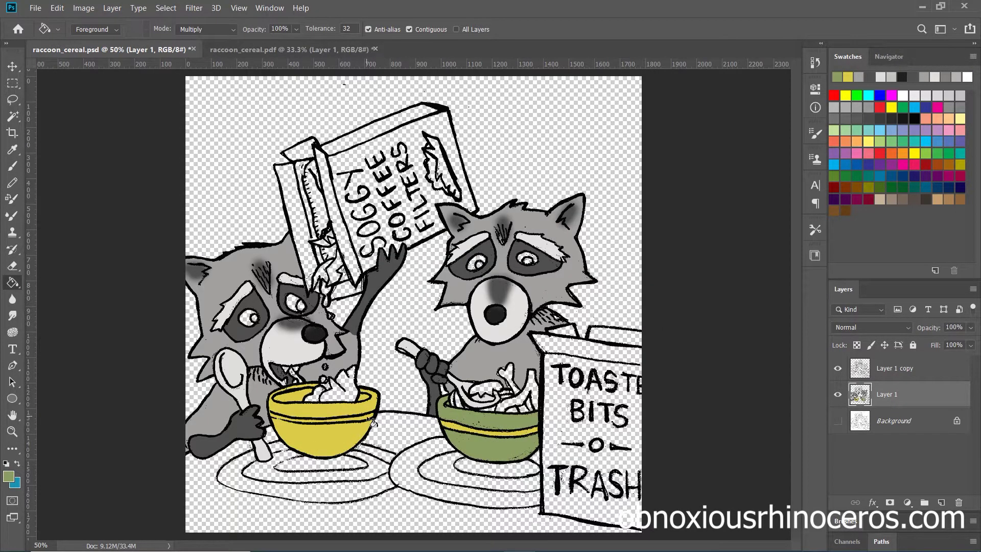
key(b)
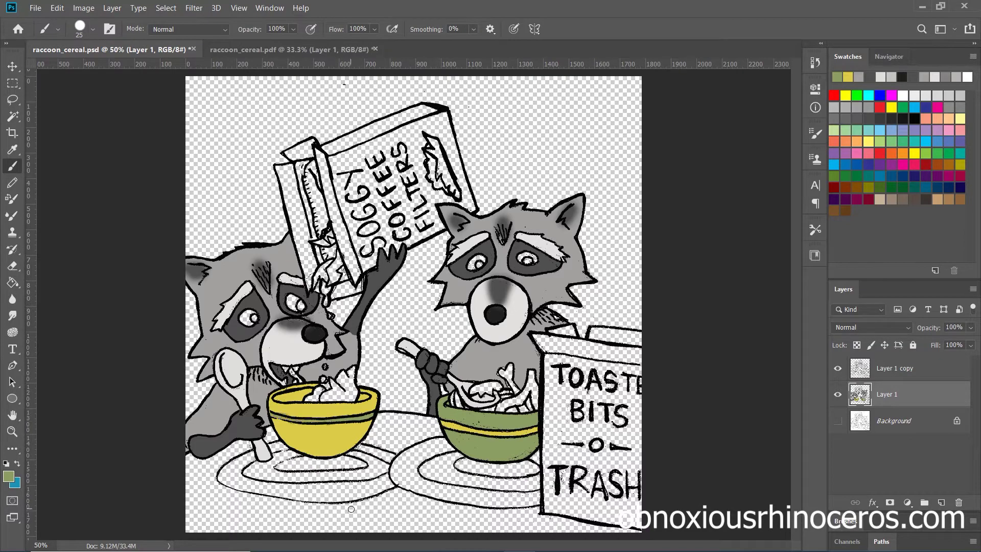
- Fill both placemats with orange and the tabletop with brown
click(926, 118)
key(g)
click(245, 480)
click(409, 475)
click(949, 199)
click(289, 516)
click(398, 429)
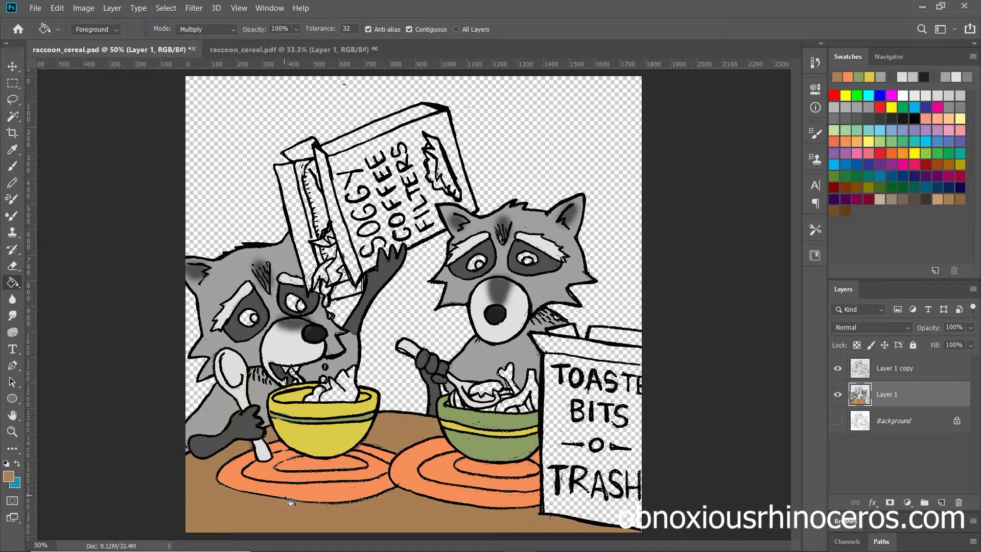
- Color the raccoons' irises brown and the whites of their eyes white
click(305, 310)
click(477, 263)
click(528, 261)
click(8, 476)
click(614, 102)
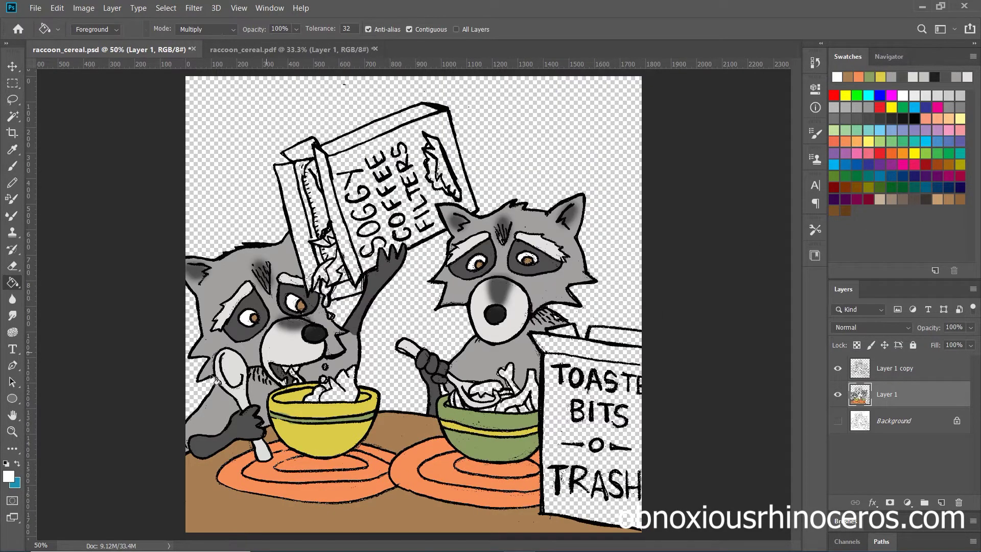
- Fill the coffee filters spilling out of the tilted box with beige
click(8, 476)
click(342, 124)
click(614, 103)
click(337, 279)
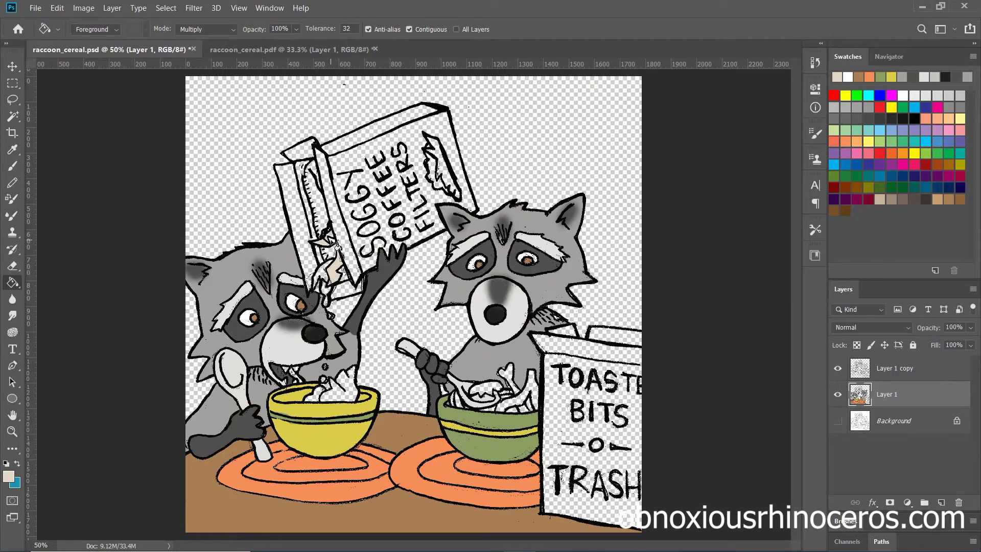
- Shade the coffee filters in the box opening and the yellow bowl with a soft brown brush
click(8, 476)
click(344, 125)
click(614, 102)
key(b)
click(84, 29)
click(343, 390)
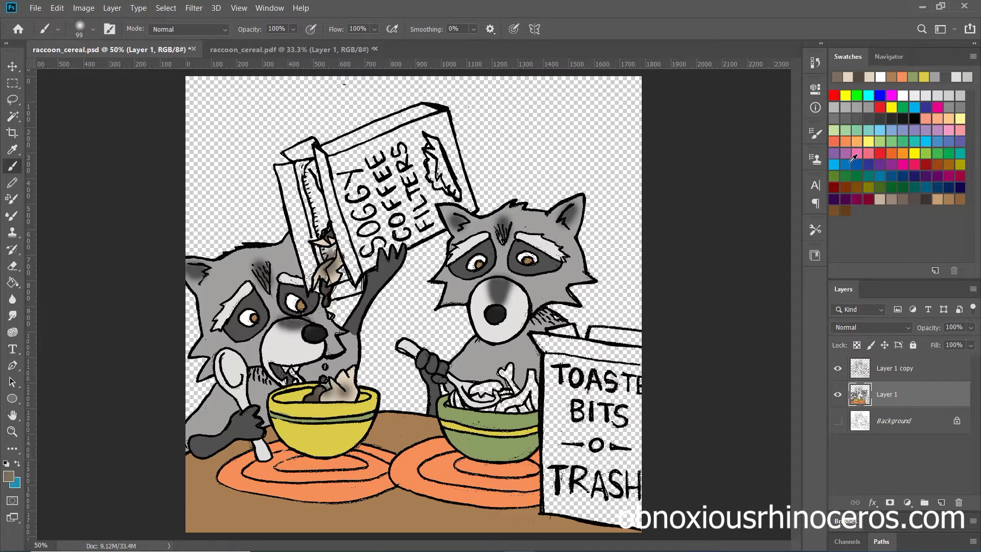
- Fill the TOASTED BITS-O-TRASH box with blue and paint over the gaps in its lettering with a hard brush
key(g)
click(8, 476)
click(614, 103)
click(588, 353)
key(b)
click(93, 29)
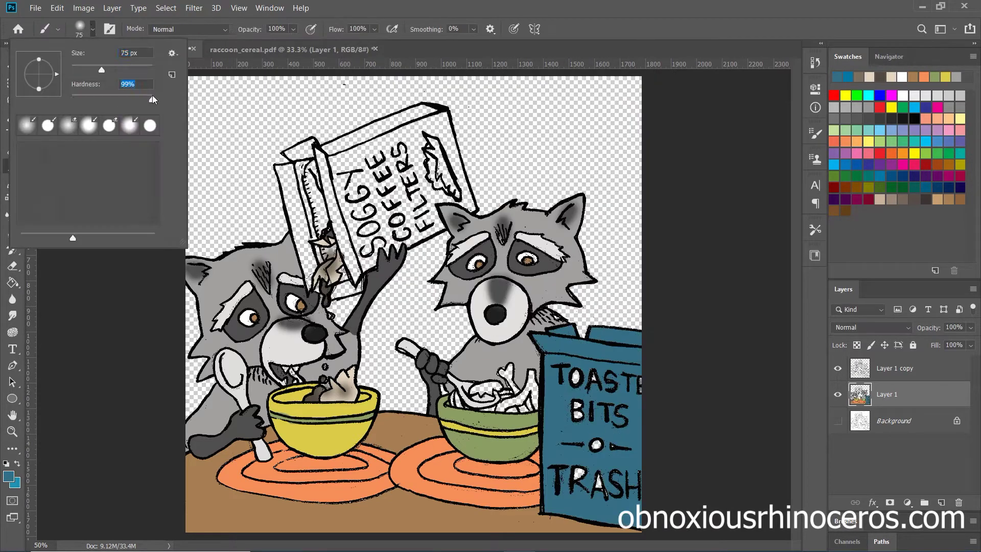
key(Return)
- Fill the filter picture on the front of the tilted box with beige and shade it with a soft 75 px brown brush
key(g)
click(440, 169)
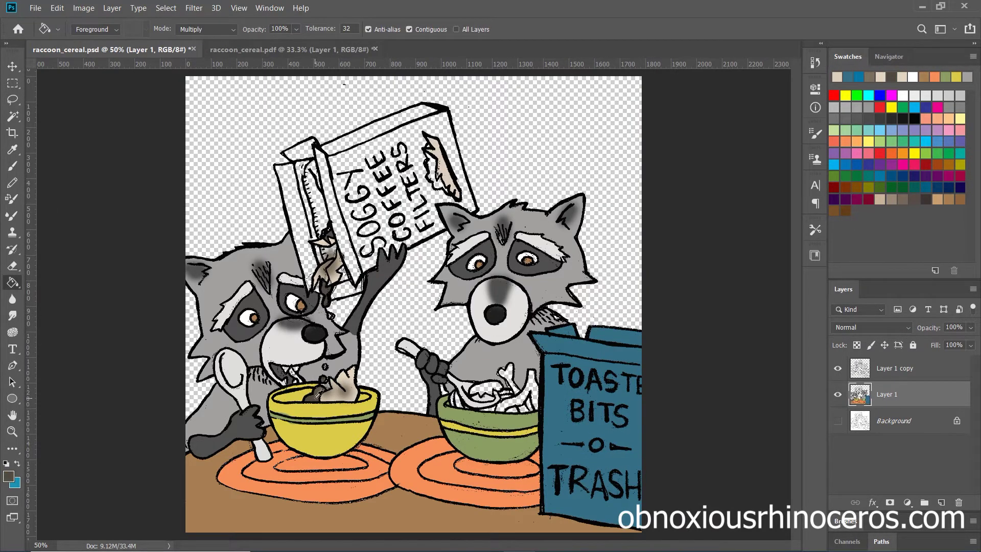
click(443, 144)
click(18, 164)
click(93, 29)
key(Return)
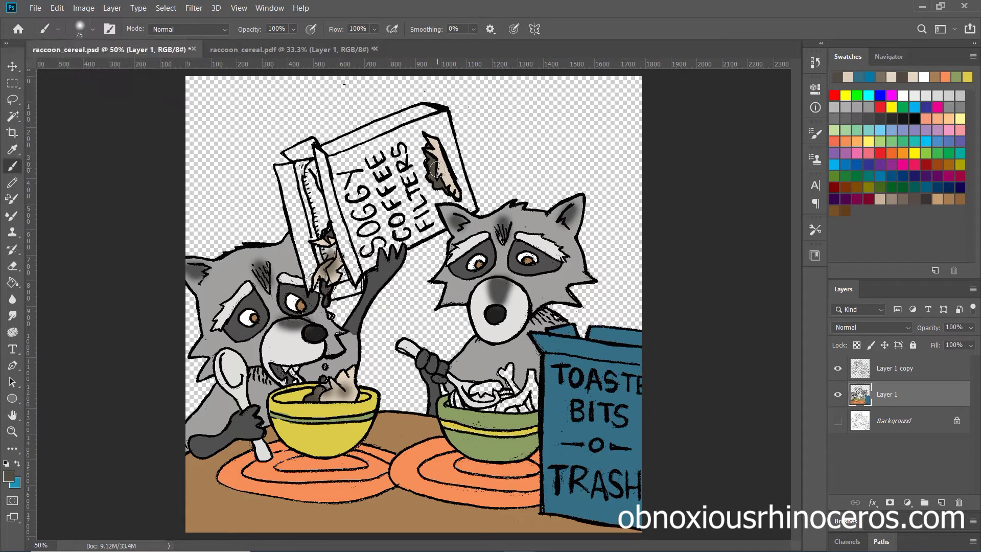
- Fill the tilted box's inner bag with light gray and the SOGGY COFFEE FILTERS box panels with purple
key(g)
alt+click(271, 254)
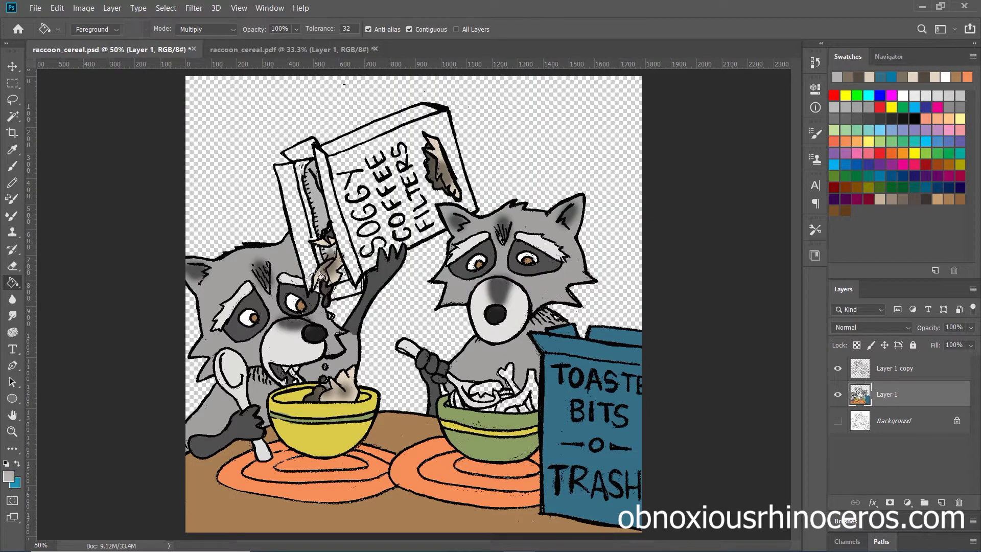
click(845, 153)
click(358, 169)
click(368, 229)
click(396, 220)
click(307, 204)
click(333, 258)
- Paint the remaining gaps in the SOGGY COFFEE FILTERS lettering purple with a hard round 94 px brush
click(13, 166)
click(93, 30)
double_click(48, 124)
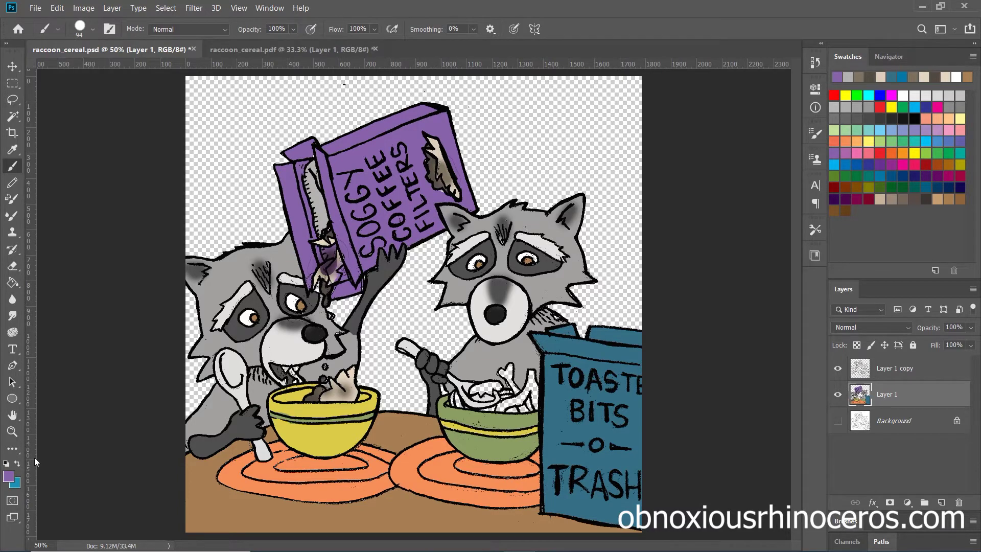
- Color the food scraps in the green bowl with olive, magenta, beige and orange
click(8, 476)
click(611, 103)
key(g)
click(517, 389)
click(8, 477)
click(501, 145)
click(611, 103)
click(526, 411)
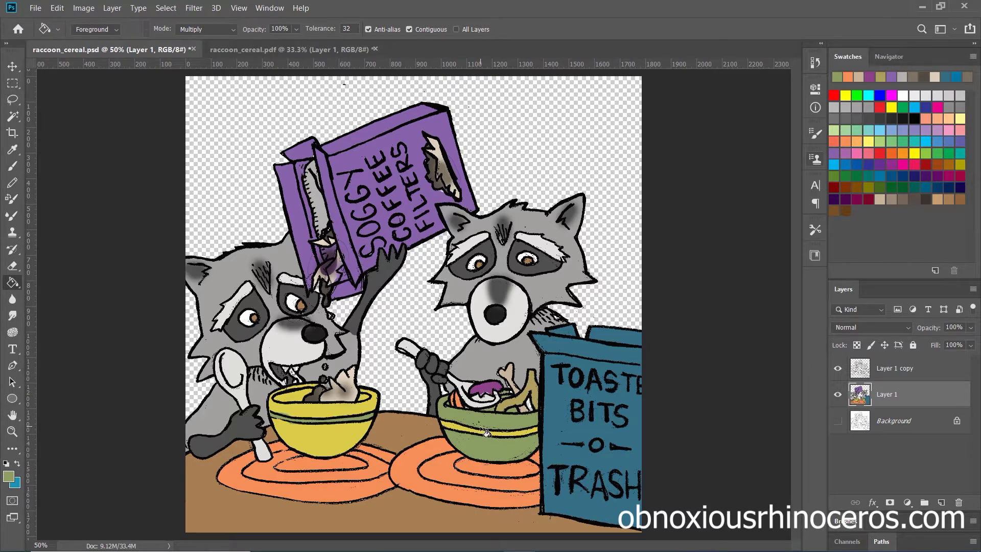
- Add a layer above Layer 1 and try a soft black shading stroke across the table, undoing the stroke
click(941, 502)
key(ctrl+minus)
key(b)
click(92, 29)
key(d)
click(93, 29)
click(93, 30)
drag(552, 475, 318, 497)
key(ctrl+z)
- Select the tabletop, shade its edges with a soft black brush and lower the layer's fill to 60%
key(w)
click(373, 461)
key(b)
drag(603, 449, 186, 420)
click(970, 345)
drag(973, 360, 949, 361)
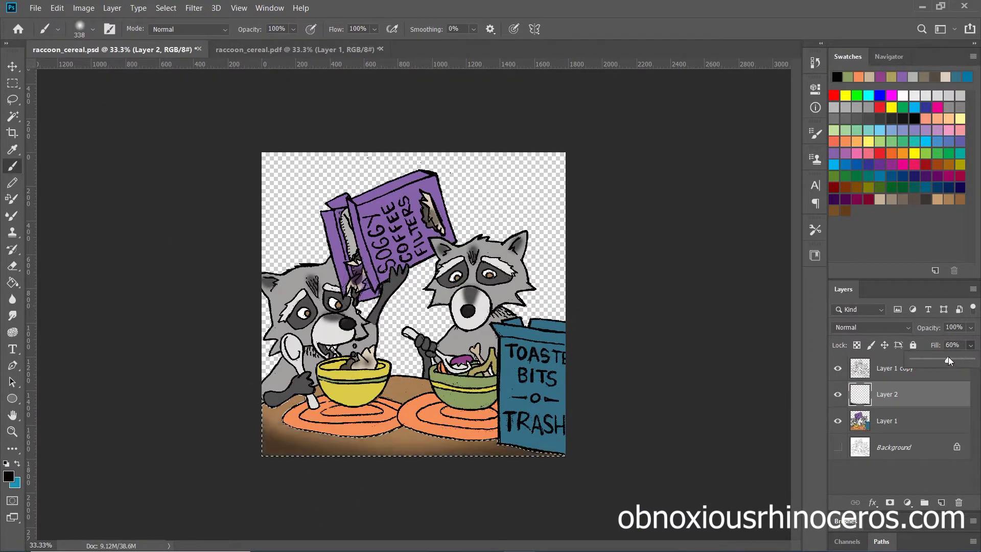
- Add a new layer beneath Layer 1 and fill it with pale yellow as the background
click(869, 139)
click(941, 503)
click(941, 502)
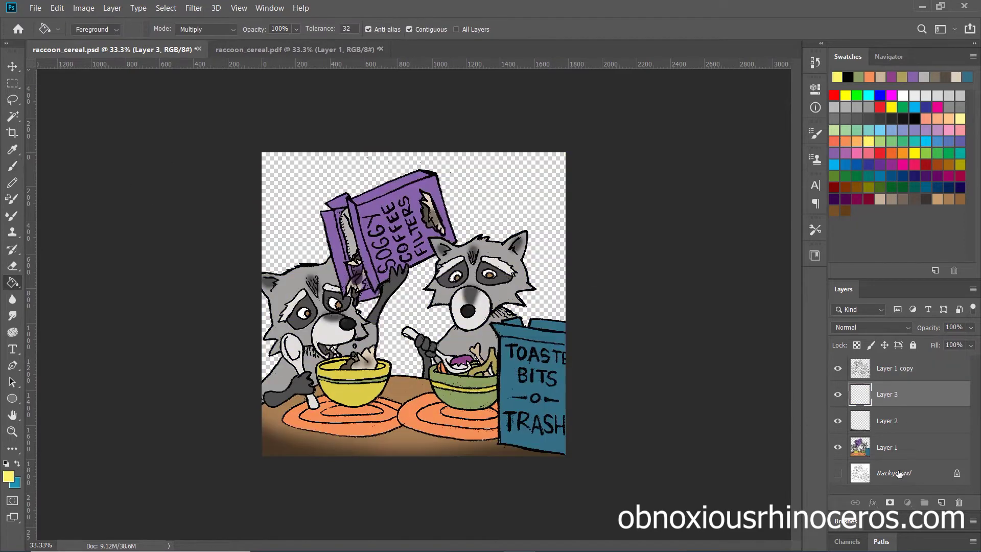
key(g)
click(9, 476)
click(612, 102)
drag(887, 368, 843, 482)
key(alt+BackSpace)
- On a new layer above the yellow background, paint a soft black 448 px vignette and lower its fill to 57%
key(b)
key(d)
click(942, 502)
click(92, 29)
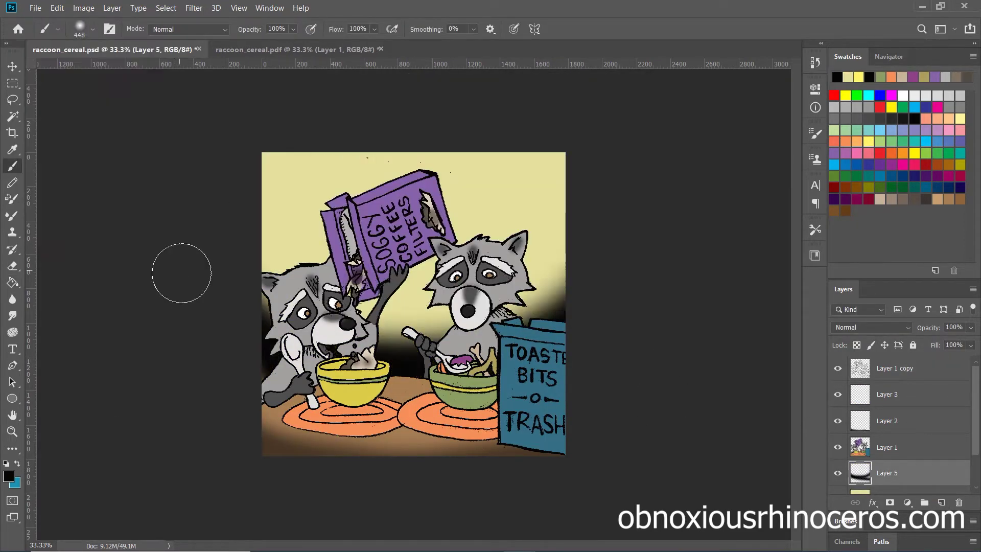
drag(443, 453, 608, 334)
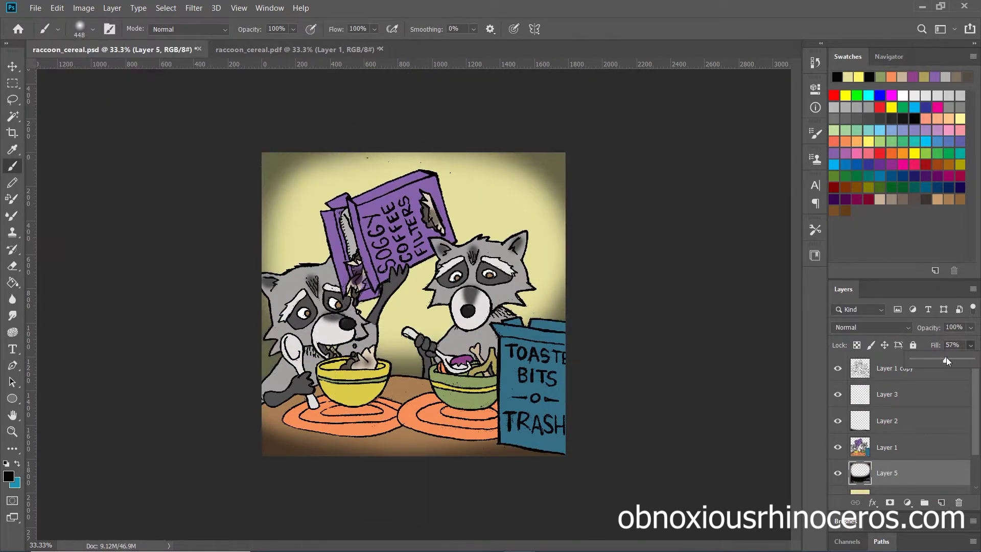
- Add a layer above Layer 1 for black shading on the left raccoon with a soft 72 px brush at 28% fill
click(887, 447)
click(941, 502)
click(93, 29)
drag(971, 345, 930, 361)
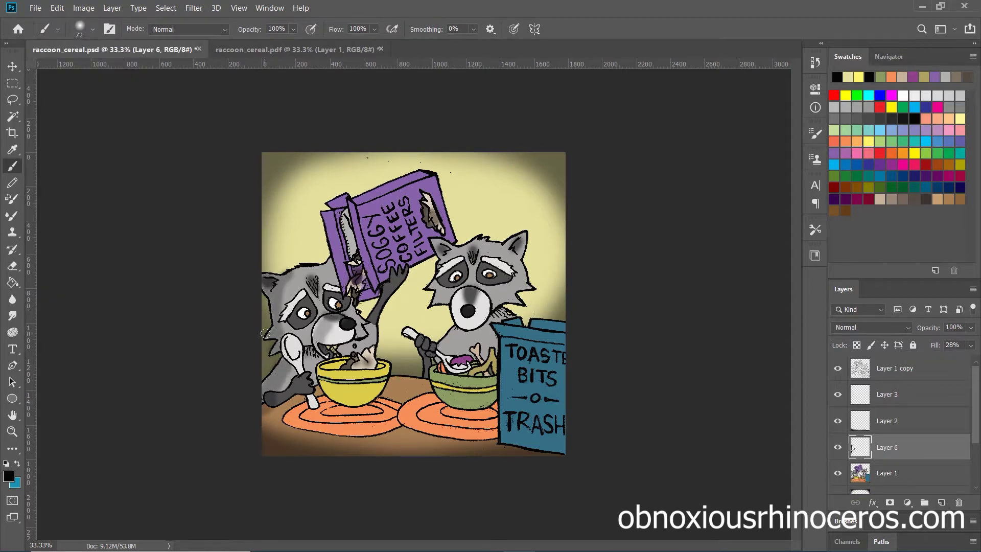
- Position the RACCOON CEREAL label low in the center of the picture and move its layer above Layer 1 copy
key(Up)
key(Up)
key(Up)
key(Up)
key(Up)
key(Up)
key(Up)
key(Up)
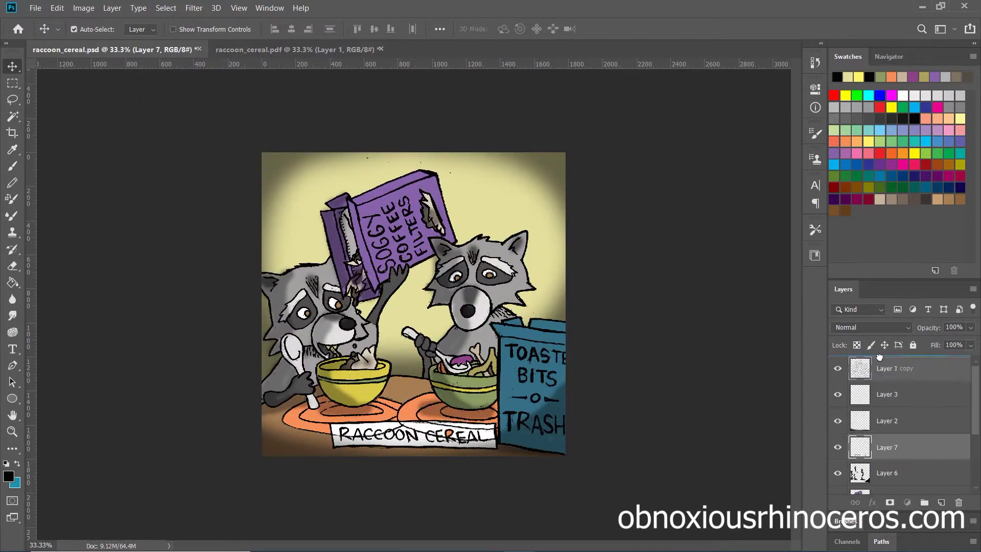
drag(879, 357, 879, 359)
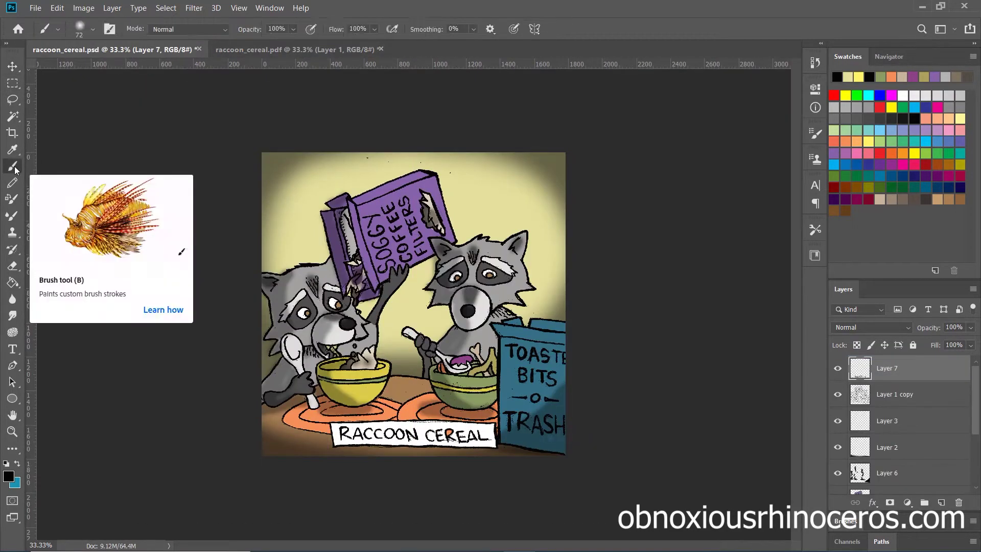
- Scale the RACCOON CEREAL label down slightly and paint the gaps in its lettering white
key(ctrl+t)
key(Return)
key(ctrl+plus)
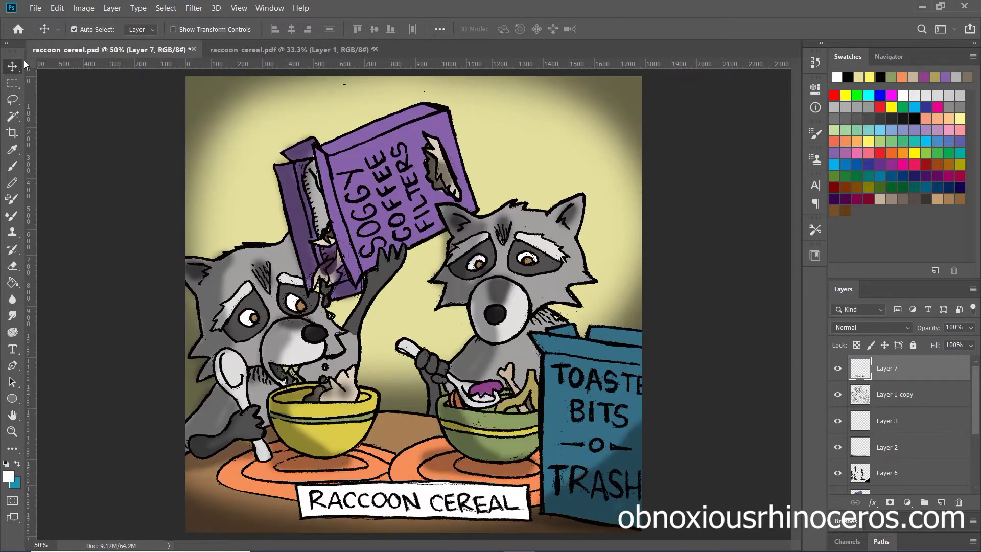
- Set the fill of shading Layer 6 to 37% and hide all the layers
click(887, 473)
click(970, 345)
drag(973, 360, 935, 367)
drag(839, 368, 839, 490)
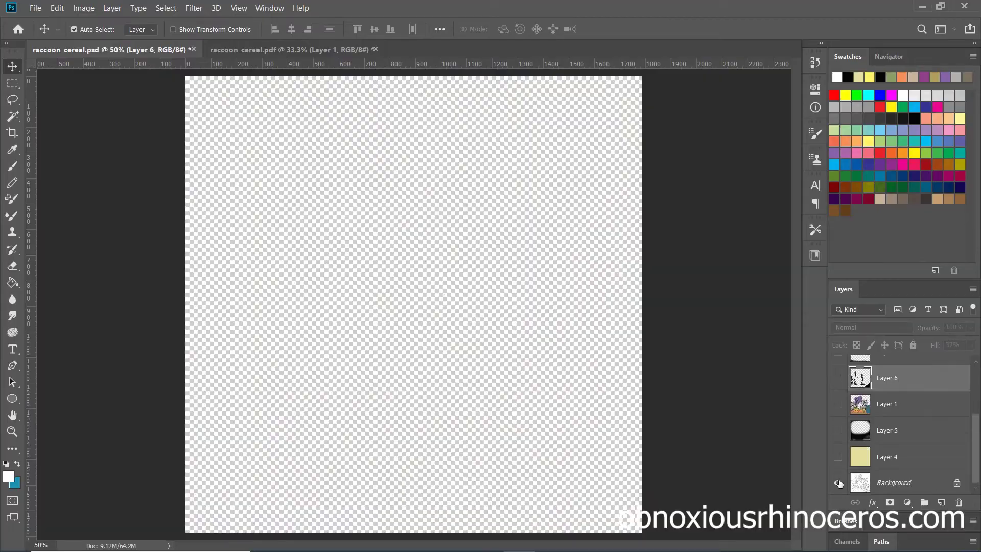
- Show the raccoon picture's layers again and make Layer 1 copy the active layer
drag(975, 409, 975, 382)
click(838, 394)
click(166, 7)
key(Escape)
click(12, 165)
click(894, 394)
click(80, 28)
text(100)
key(Return)
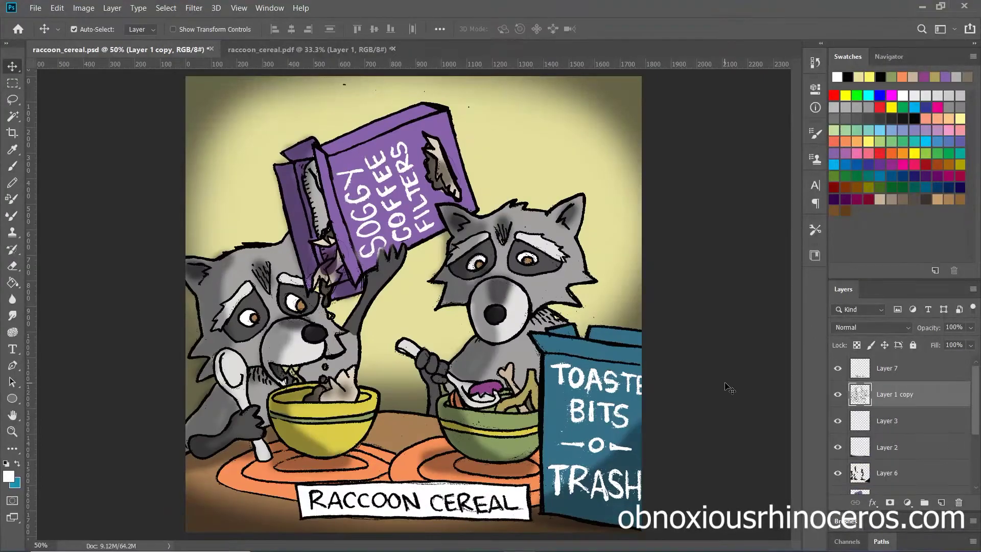
- Add a 72 pt text layer in Prenton RP Pro above Layer 1 copy and transform it
key(ctrl+v)
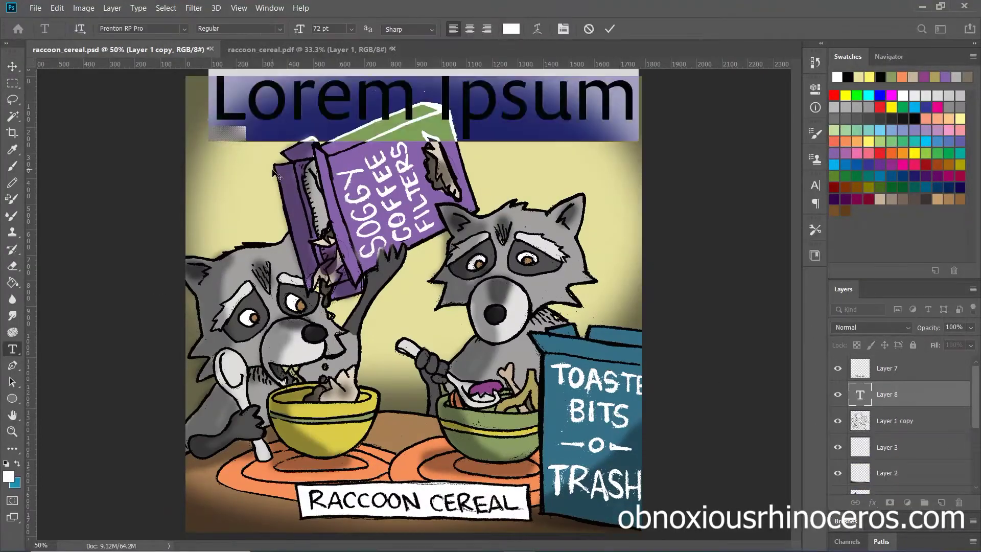
key(ctrl+t)
drag(691, 160, 593, 61)
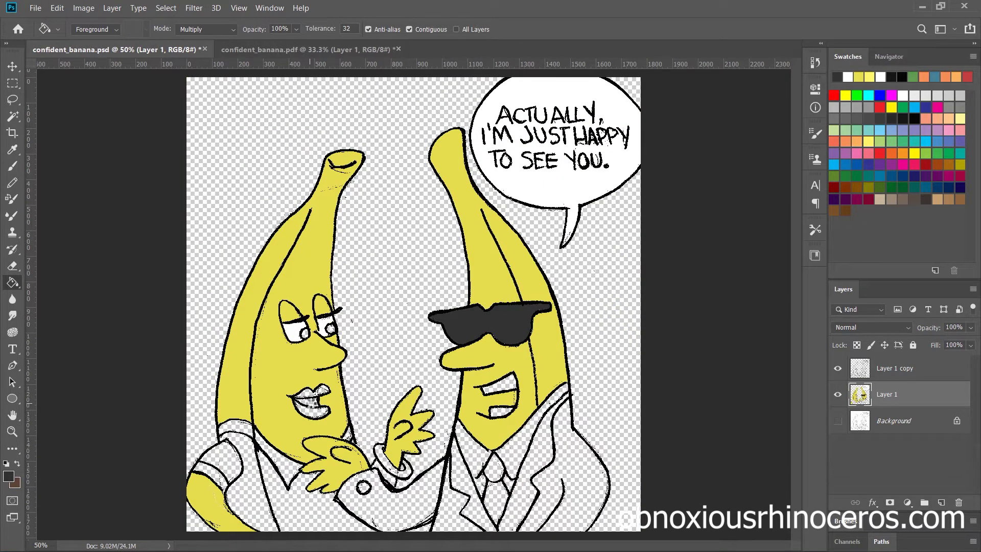
- Fill the sunglasses banana's teeth and shirt collar with white sampled from the speech bubble
alt+click(577, 207)
click(506, 383)
click(503, 418)
click(531, 450)
click(473, 450)
click(508, 486)
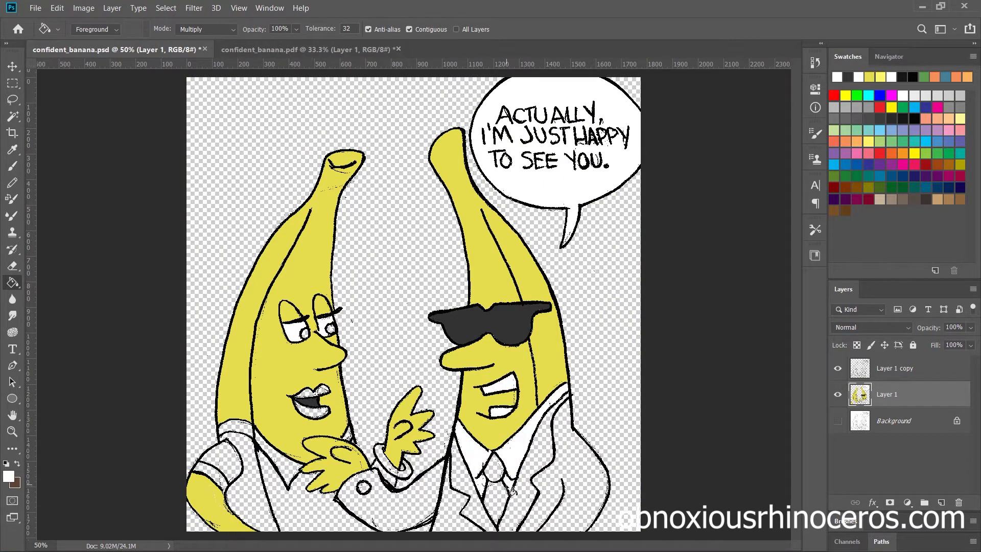
alt+click(287, 366)
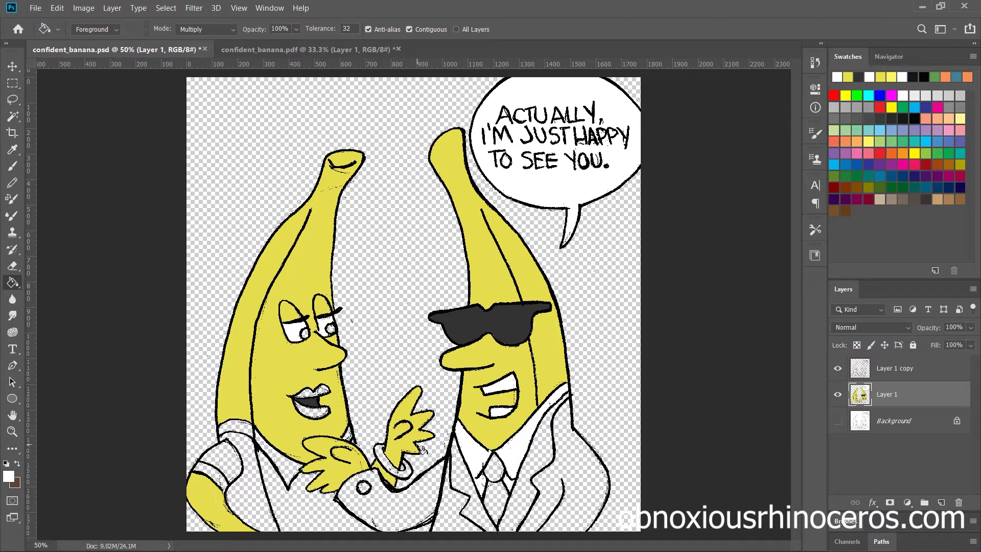
- Choose a medium blue and fill the sunglasses banana's suit jacket, lapels and sleeve with it
click(8, 476)
click(495, 164)
click(412, 164)
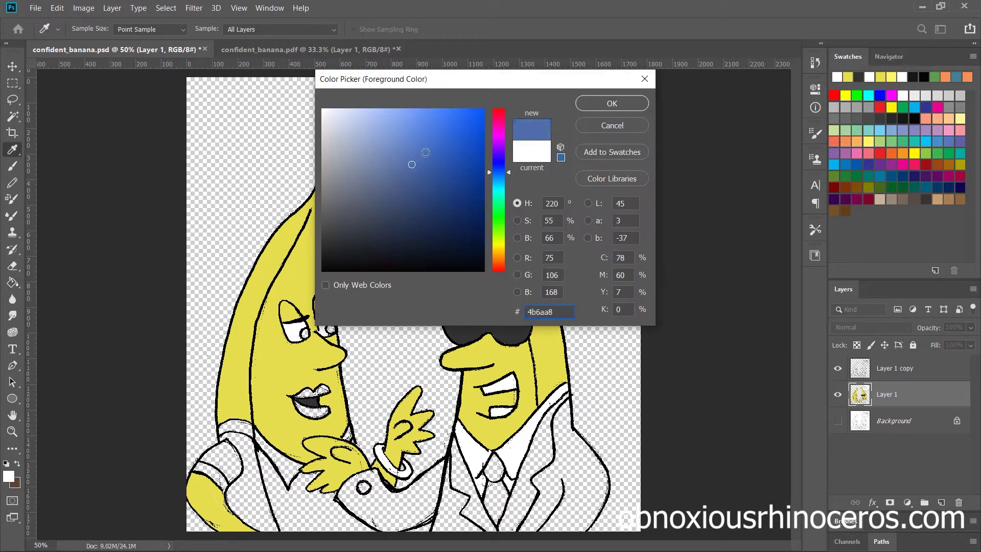
click(611, 103)
click(571, 455)
click(463, 504)
click(438, 502)
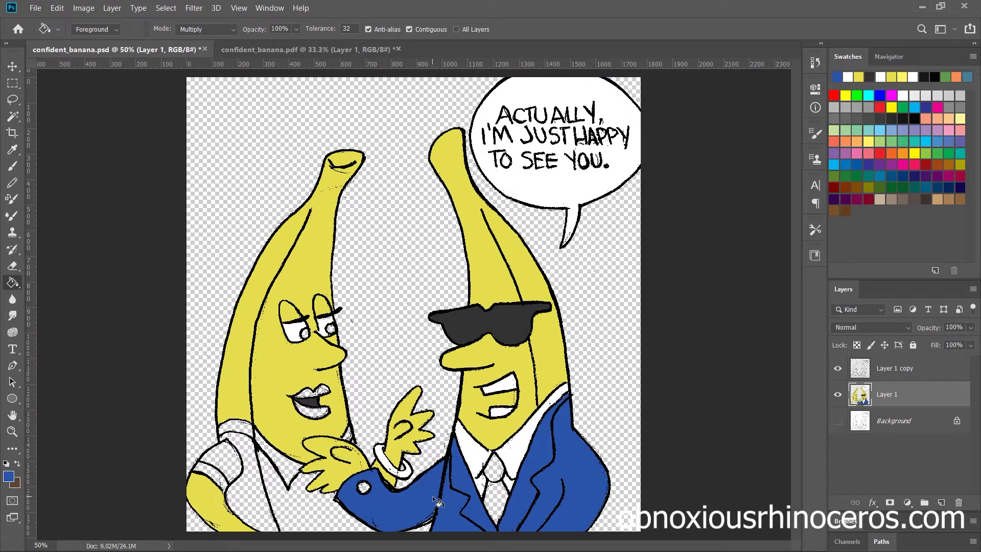
- Fill the female banana's blouse, collar and sleeve with pink
click(857, 153)
click(327, 504)
click(278, 457)
click(237, 428)
click(250, 503)
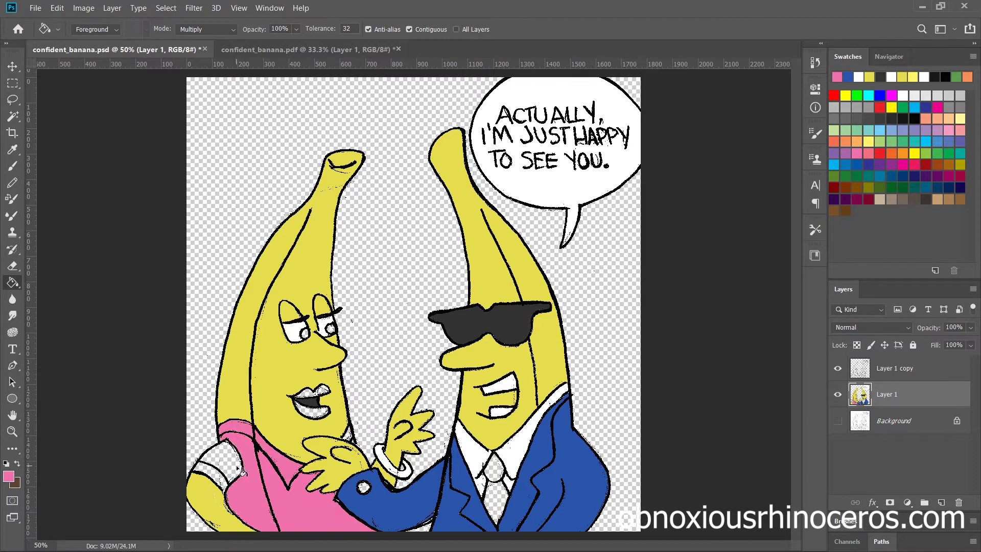
click(224, 462)
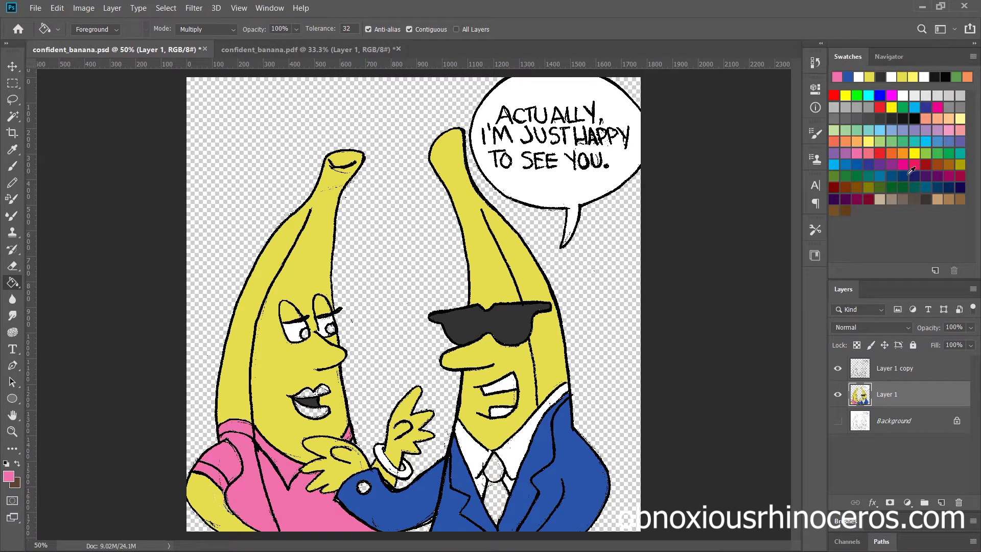
- Color the female banana's lips pinkish red and her irises blue
click(912, 169)
click(872, 167)
key(b)
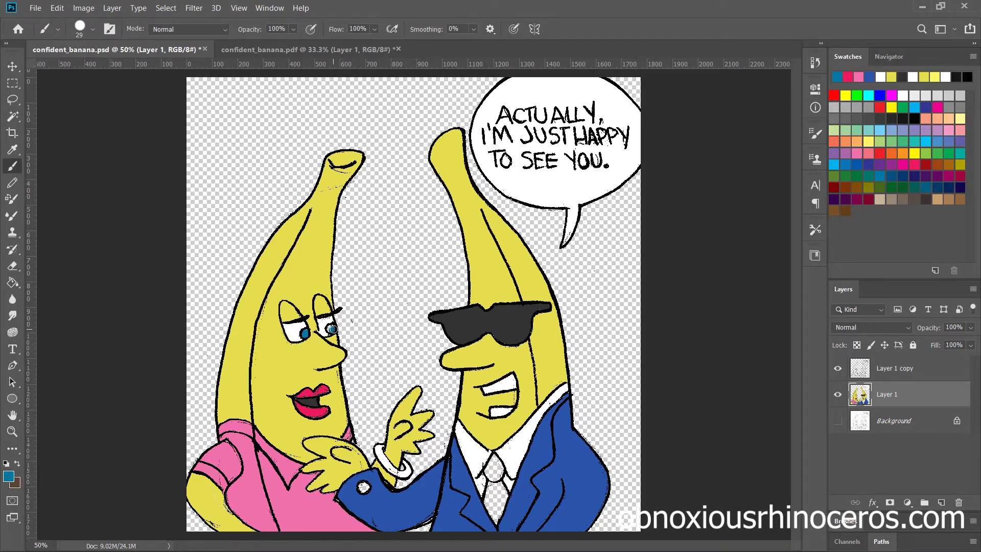
- Fill the necktie with orange and the suit's cuff button with a lighter orange
click(893, 150)
key(g)
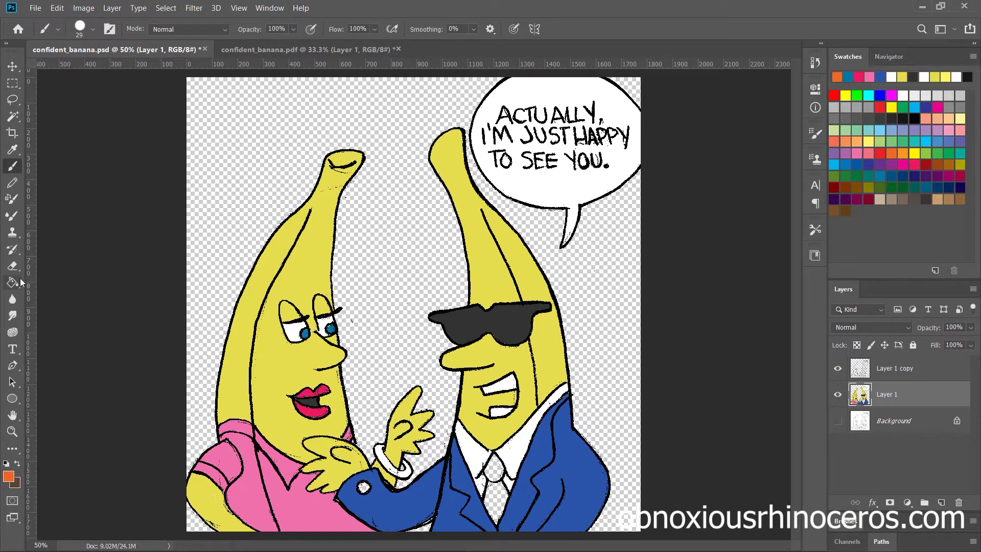
click(495, 476)
click(905, 152)
click(363, 487)
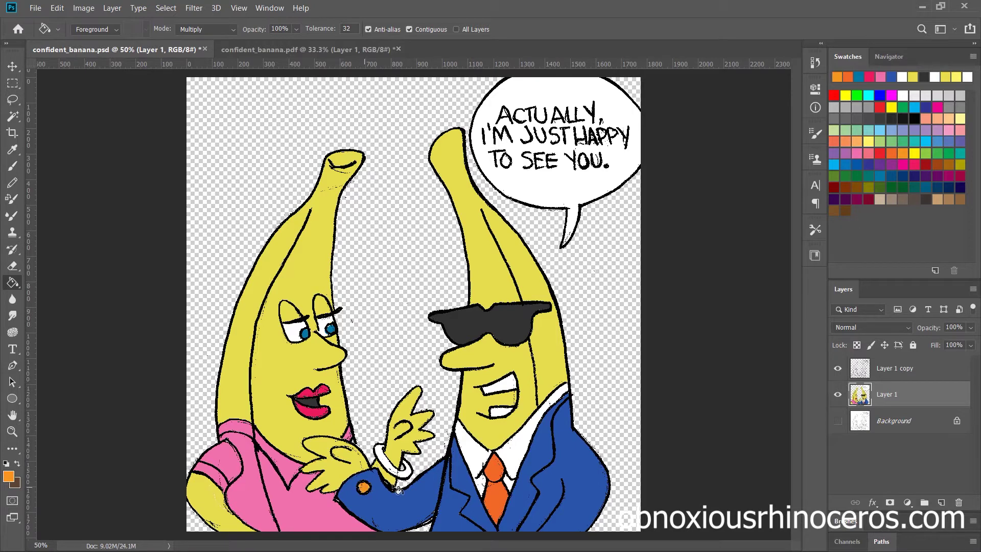
- Add a layer directly above Background and fill it with bright blue as the backdrop
click(834, 164)
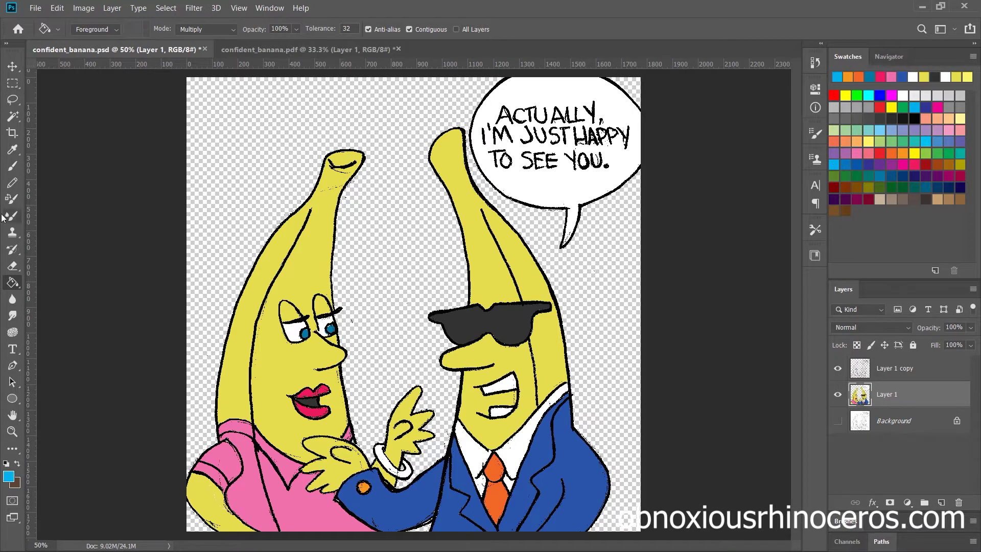
click(901, 420)
click(942, 502)
click(605, 356)
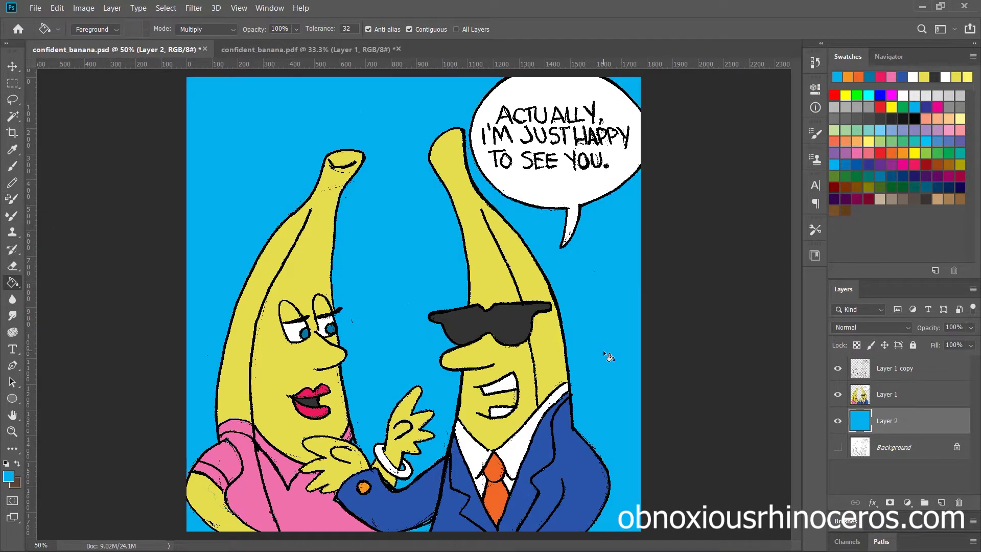
- Add a layer above the blue backdrop and set up a soft 511 px black brush for a vignette
key(b)
click(941, 502)
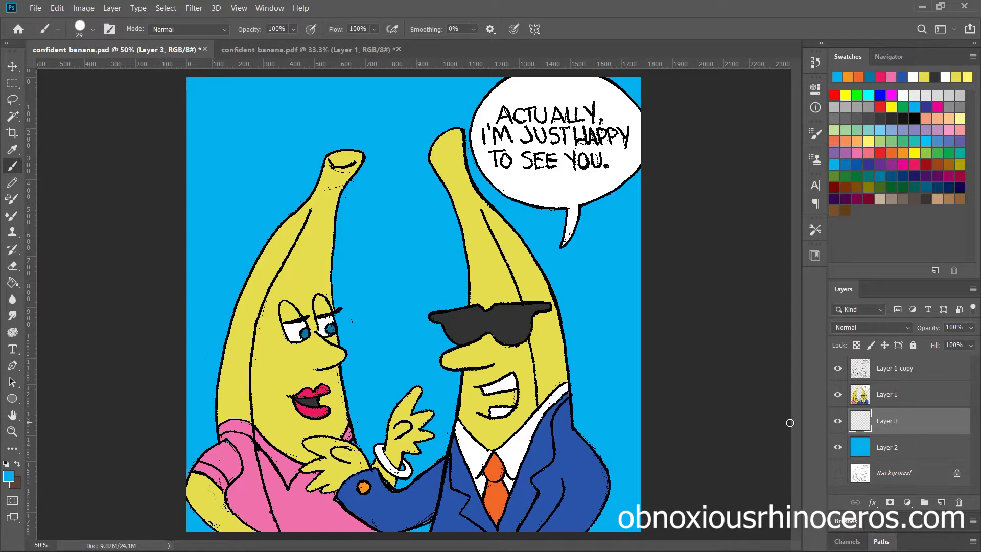
click(92, 29)
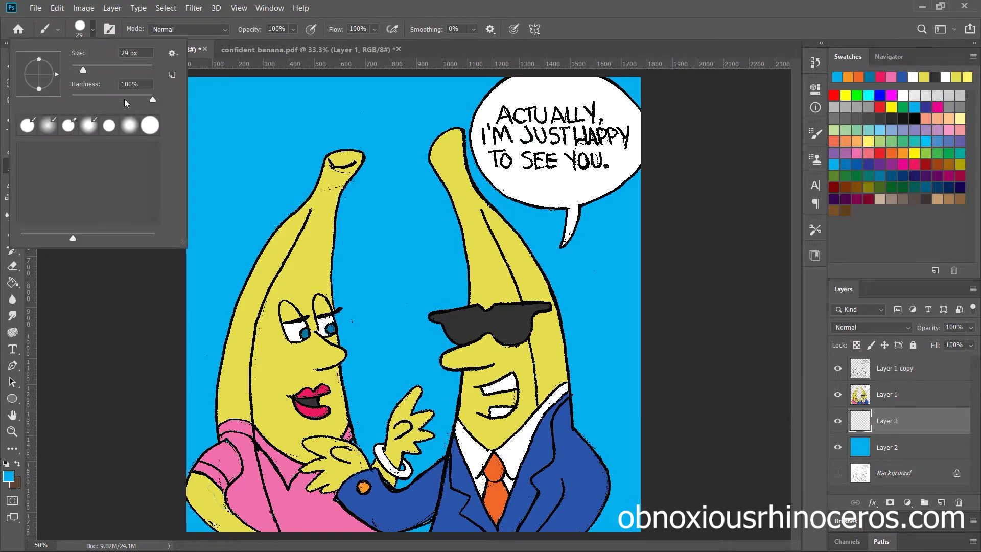
text(511)
key(Return)
click(8, 476)
click(322, 261)
click(643, 104)
- Paint a soft black vignette along the edges and corners of the blue backdrop on Layer 3
drag(199, 368, 436, 503)
drag(199, 230, 200, 459)
drag(639, 511, 663, 303)
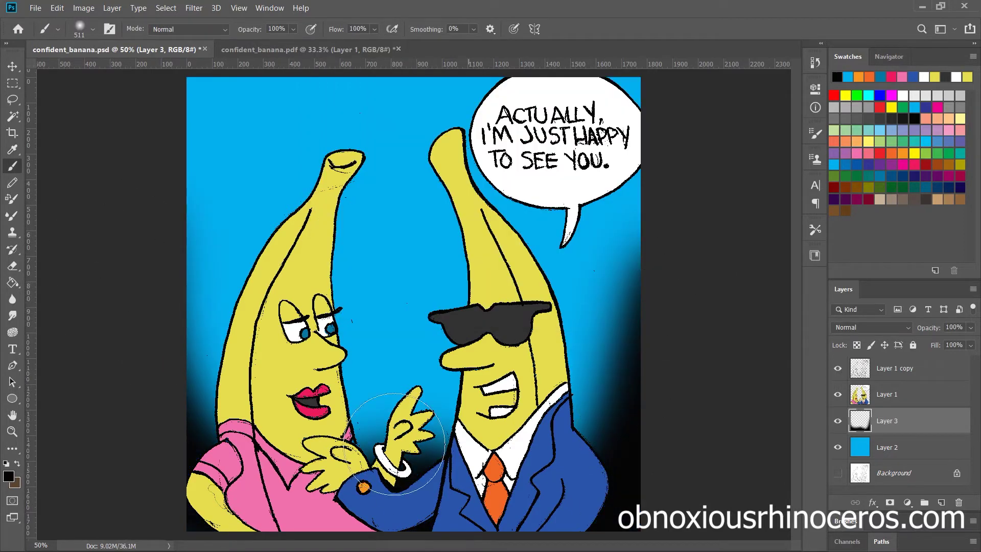
key(ctrl+z)
drag(638, 511, 434, 90)
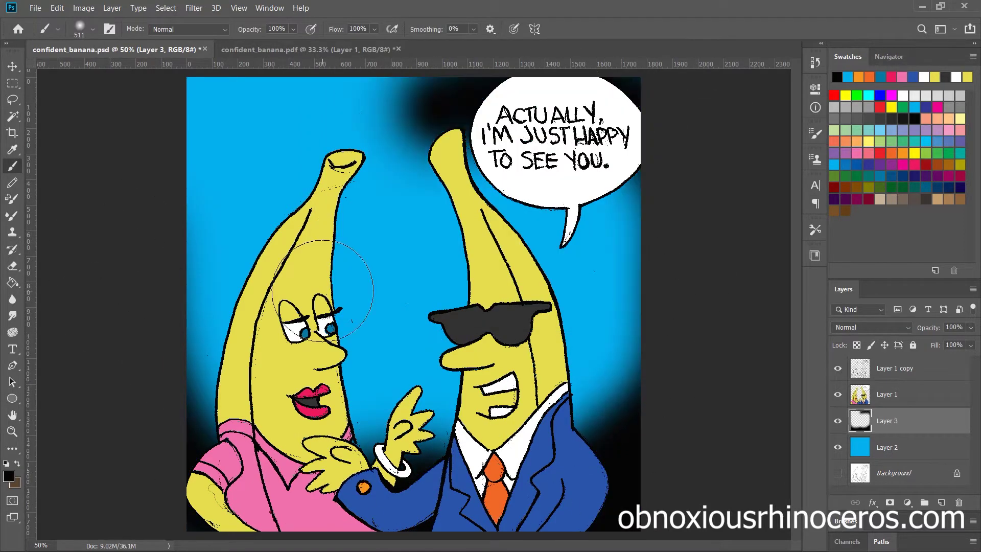
drag(307, 49, 189, 97)
click(658, 97)
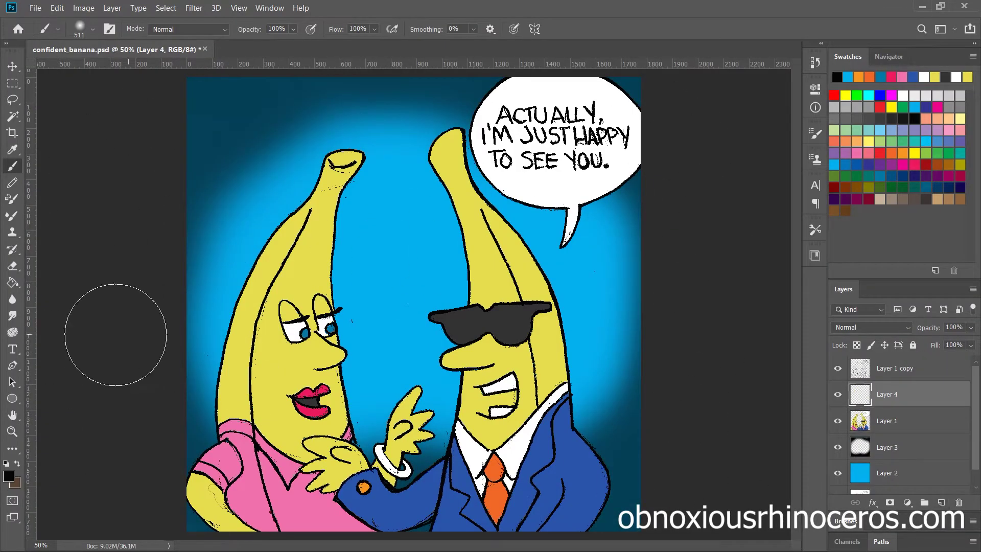
- Shade the female banana's outer peel in black on Layer 4 with a soft 89 px brush, undoing stray strokes
click(93, 30)
click(93, 30)
drag(95, 67, 106, 67)
mouse_move(296, 222)
mouse_down()
mouse_move(266, 272)
mouse_move(246, 355)
mouse_up()
drag(286, 240, 243, 333)
key(ctrl+z)
drag(288, 257, 227, 388)
key(ctrl+z)
mouse_move(276, 246)
mouse_down()
mouse_move(230, 404)
mouse_move(250, 470)
mouse_up()
key(ctrl+z)
key(ctrl+z)
- Shade the female banana's blouse, sleeve, arm and stem with soft black strokes on Layer 4
mouse_move(235, 368)
mouse_down()
mouse_move(235, 445)
mouse_move(253, 511)
mouse_up()
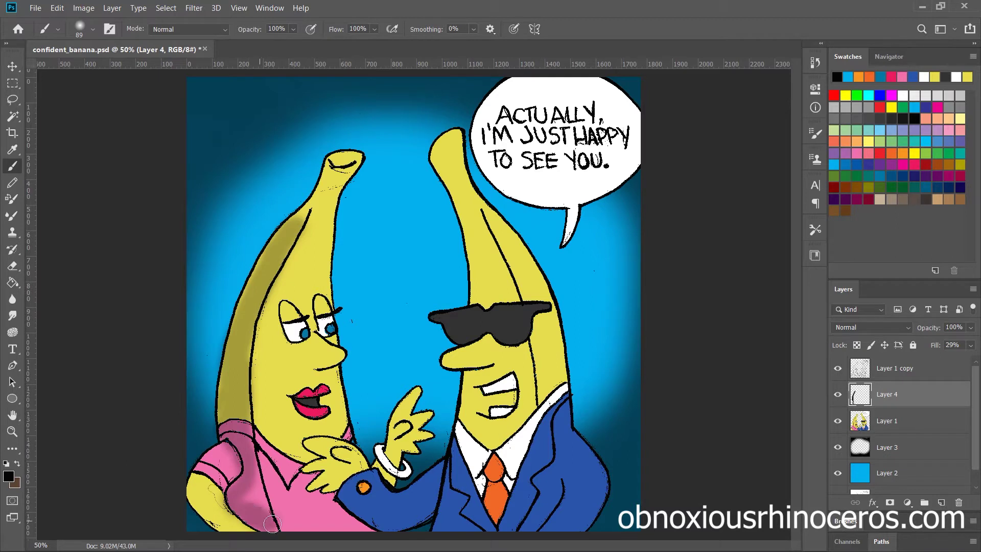
key(ctrl+z)
drag(233, 449, 199, 497)
drag(297, 221, 349, 157)
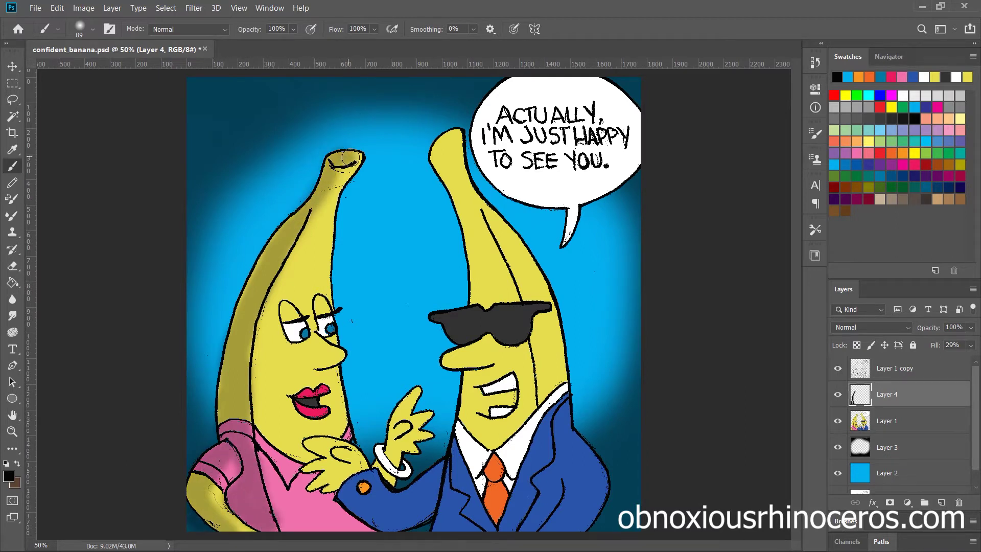
- Brush soft black shading along the sunglasses banana's outer peel and suit, undoing the unwanted strokes
mouse_move(458, 136)
mouse_down()
mouse_move(545, 307)
mouse_move(542, 366)
mouse_move(560, 339)
mouse_up()
key(ctrl+z)
mouse_move(532, 289)
mouse_down()
mouse_move(543, 329)
mouse_move(533, 314)
mouse_move(556, 324)
mouse_move(546, 381)
mouse_move(570, 391)
mouse_move(554, 467)
mouse_move(585, 454)
mouse_move(594, 504)
mouse_move(561, 480)
mouse_move(598, 489)
mouse_move(588, 521)
mouse_move(561, 535)
mouse_move(627, 500)
mouse_move(583, 453)
mouse_move(591, 497)
mouse_move(579, 534)
mouse_move(575, 493)
mouse_move(566, 525)
mouse_up()
key(ctrl+z)
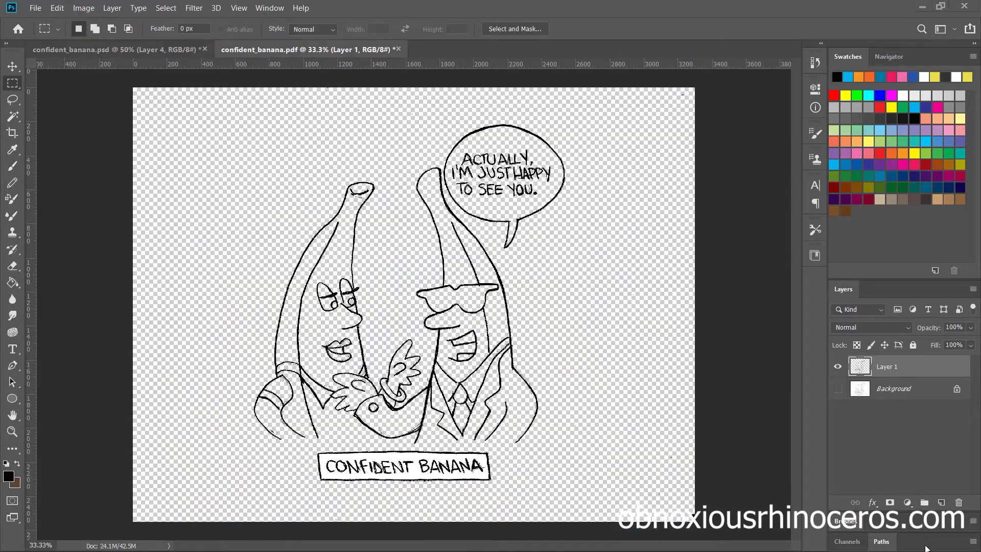
- Select the CONFIDENT BANANA label in confident_banana.pdf and bring it into the illustration, low in the center
drag(439, 432, 484, 452)
drag(311, 448, 494, 487)
key(v)
drag(421, 463, 404, 498)
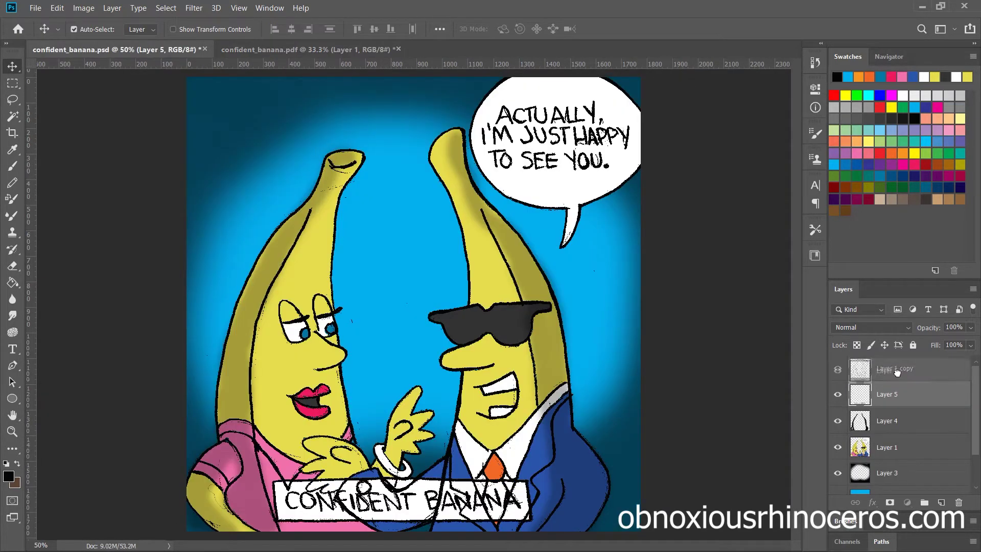
- Add the text obnoxiousrhinoceros.com across the picture and color it white (ffffff)
click(12, 349)
click(331, 236)
text(obnoxiousrhinoceros.com)
click(12, 66)
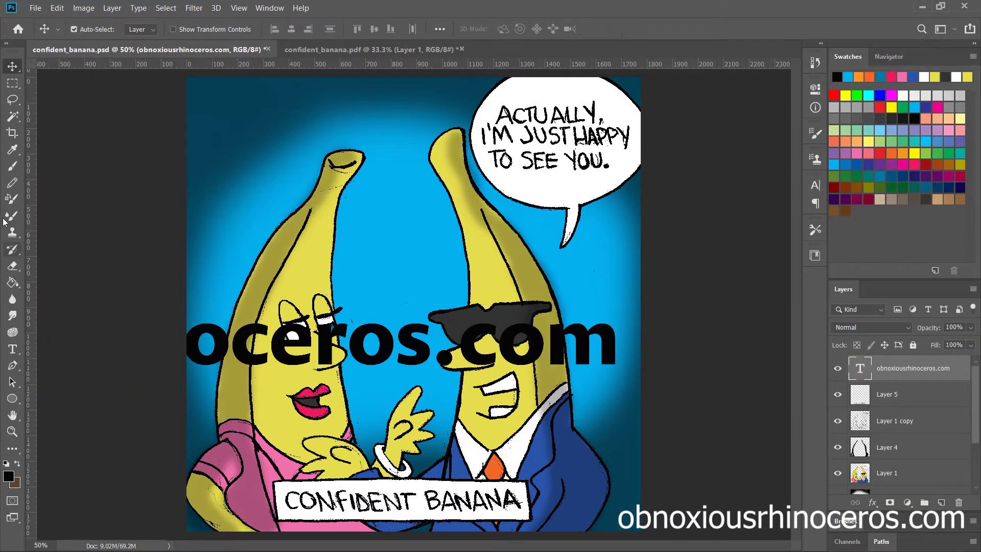
double_click(860, 368)
click(441, 30)
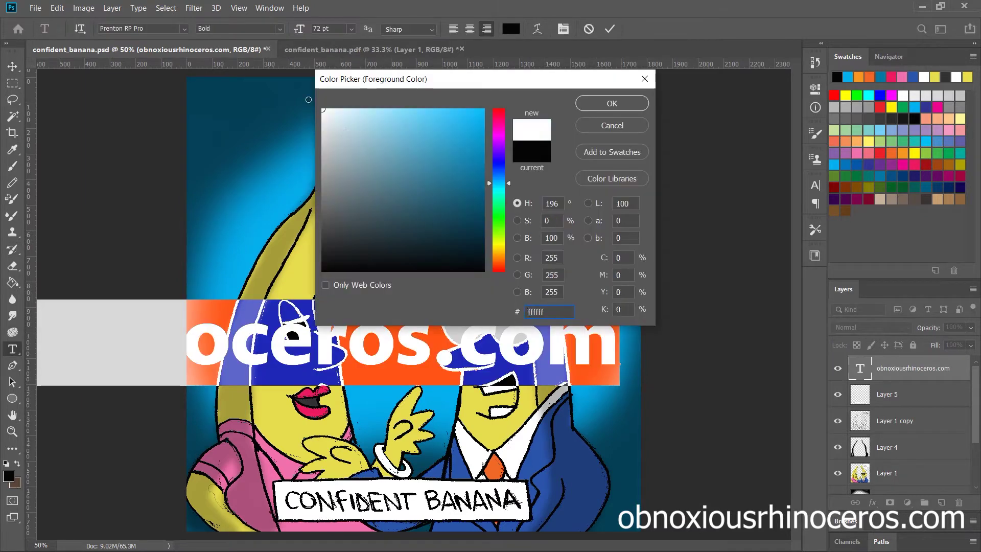
click(608, 103)
key(ctrl+Return)
- Scale the website text to about 41% and change its font style to Regular
key(ctrl+t)
drag(619, 299, 543, 306)
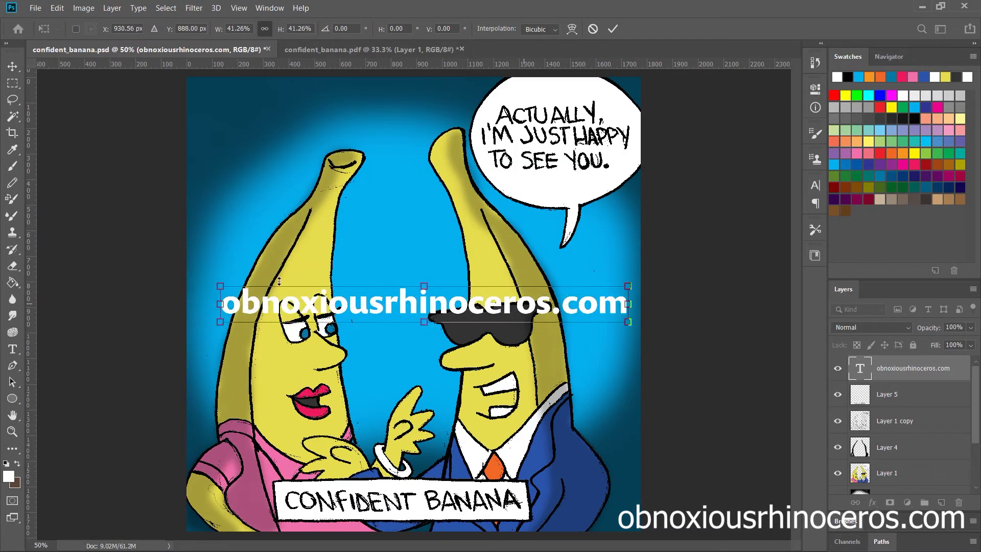
click(12, 349)
click(428, 310)
key(ctrl+a)
click(238, 29)
click(225, 57)
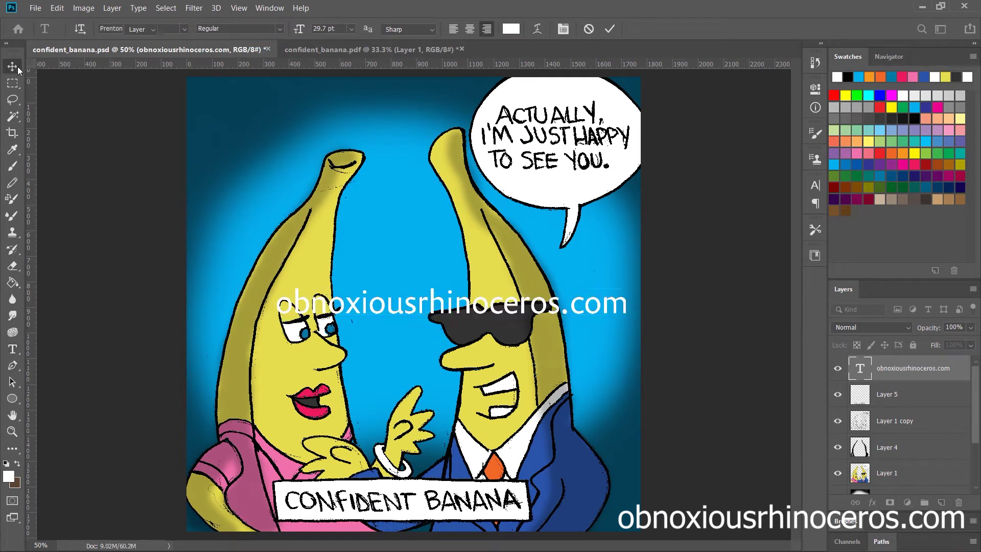
- Rotate the website text to read vertically upward, shrink it and place it along the picture's lower right edge
click(13, 66)
key(ctrl+t)
drag(448, 110, 459, 221)
drag(478, 266, 649, 306)
drag(631, 263, 633, 382)
key(Return)
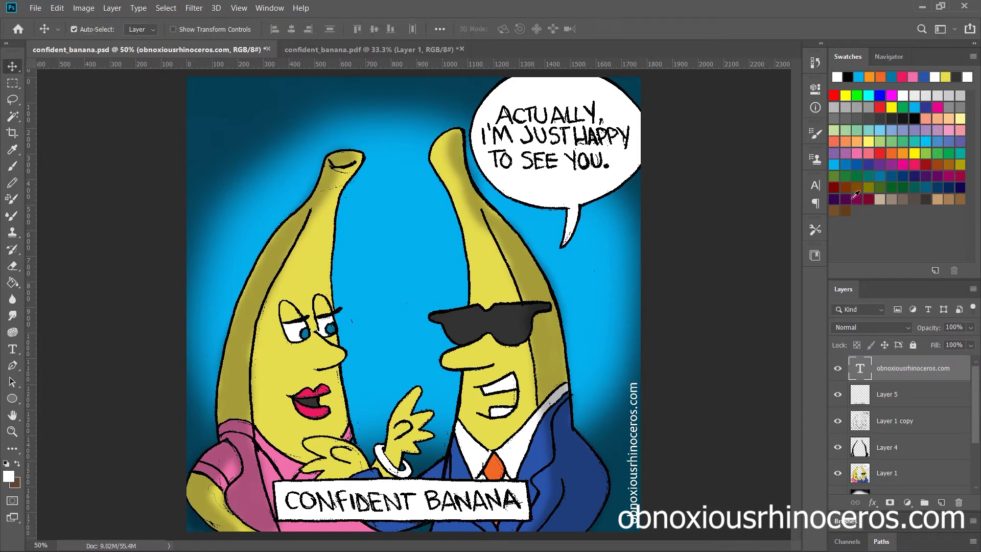
- Lower the fill of the website text layer and nudge the text slightly inward from the edge
click(970, 345)
drag(973, 360, 941, 361)
drag(638, 488, 633, 488)
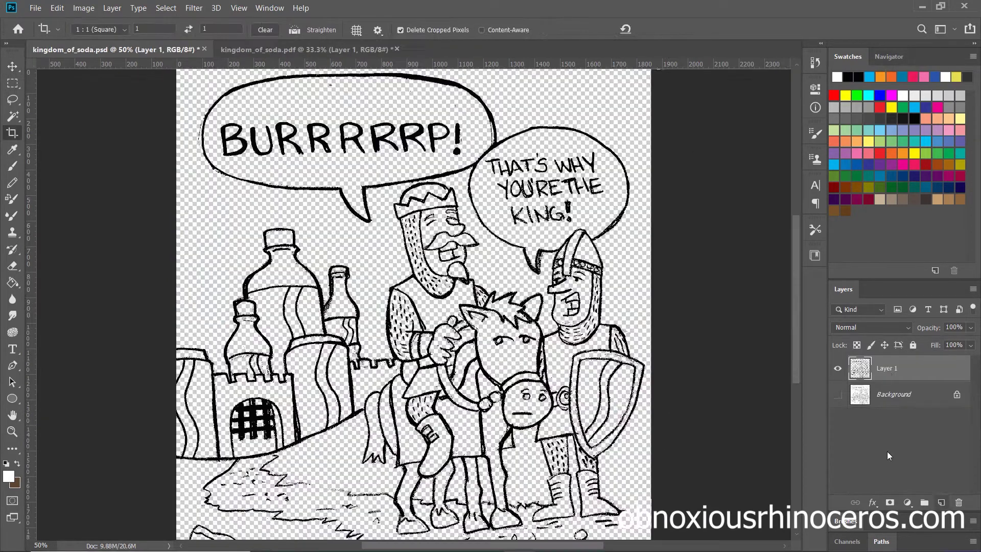
- Duplicate Layer 1 of the soda kingdom sketch and fill the BURRRRRP! speech bubble on Layer 1 with pale green
key(ctrl+j)
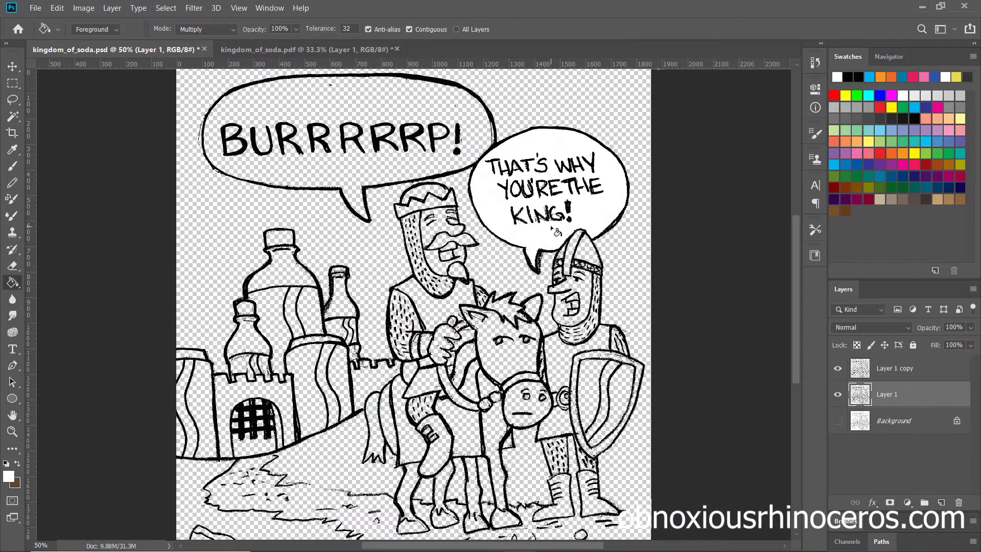
click(373, 170)
- Choose a light gray and fill the king's cap and chain mail and the knight's helmet and chain mail
click(8, 476)
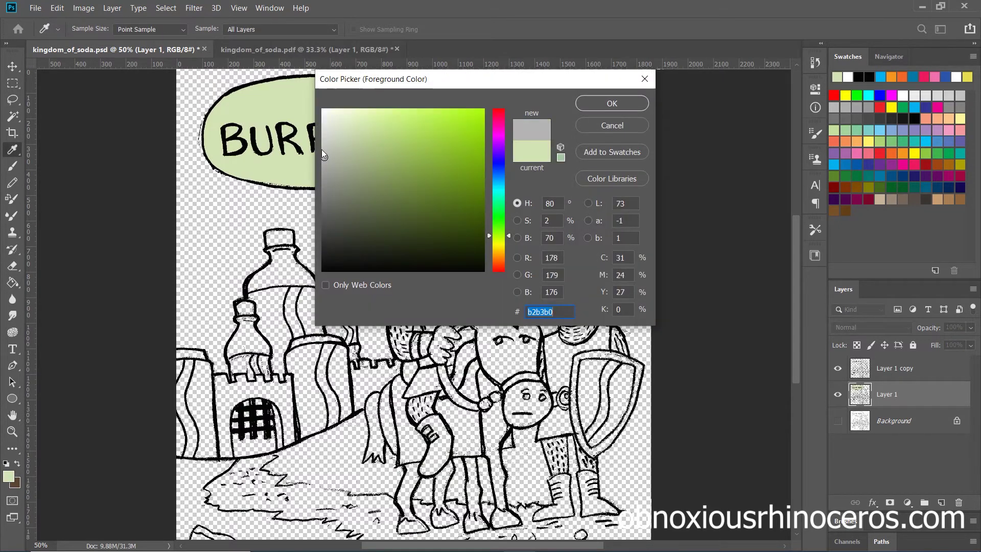
click(611, 102)
click(424, 195)
click(449, 292)
click(407, 347)
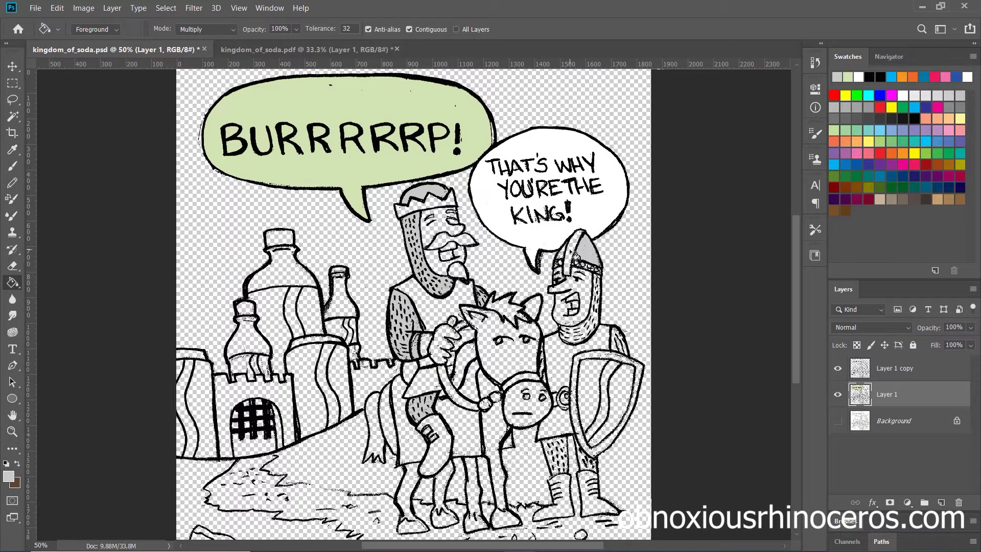
click(572, 253)
click(579, 340)
click(555, 460)
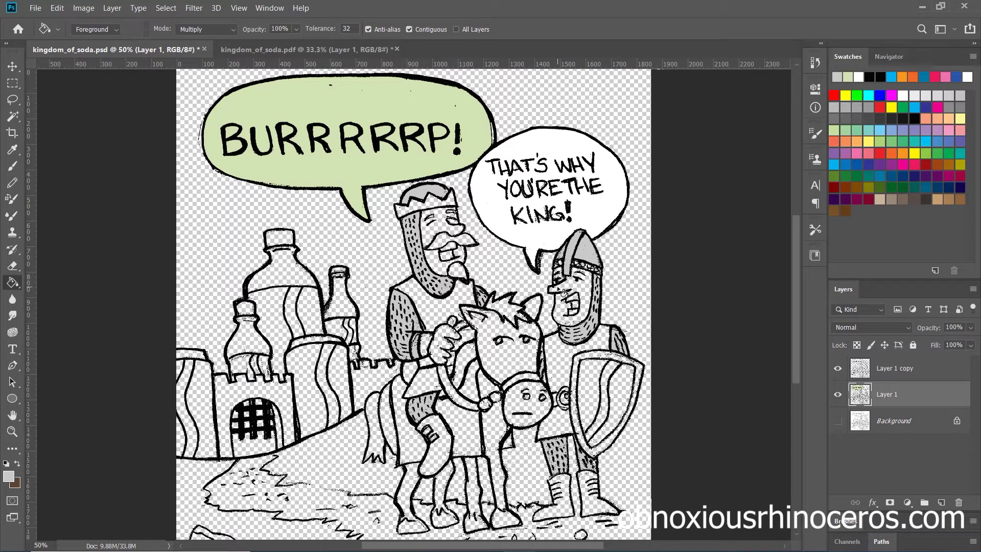
- Color the king's crown and the round ornaments by the reins yellow, and sample the helmet's gray for the brush
click(8, 476)
click(613, 103)
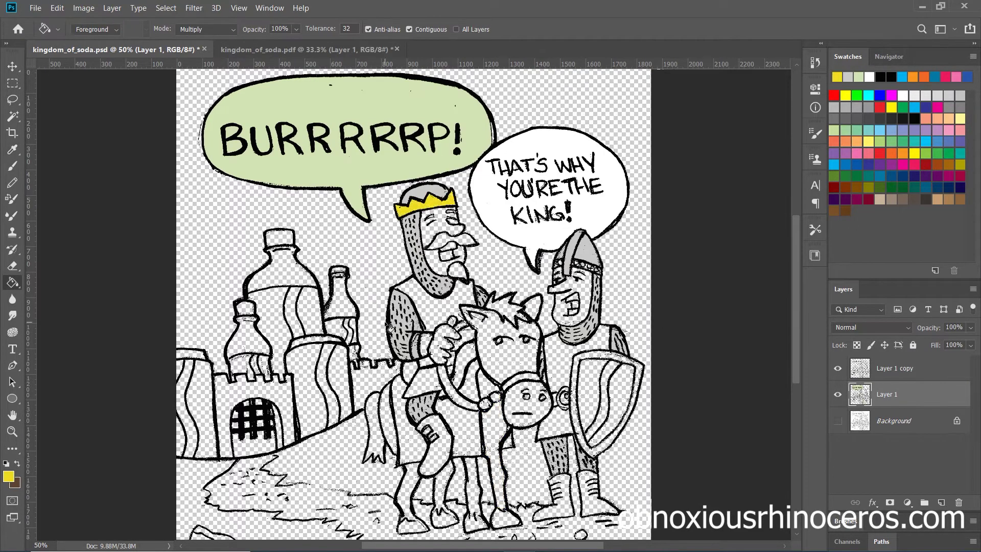
key(b)
alt+click(582, 264)
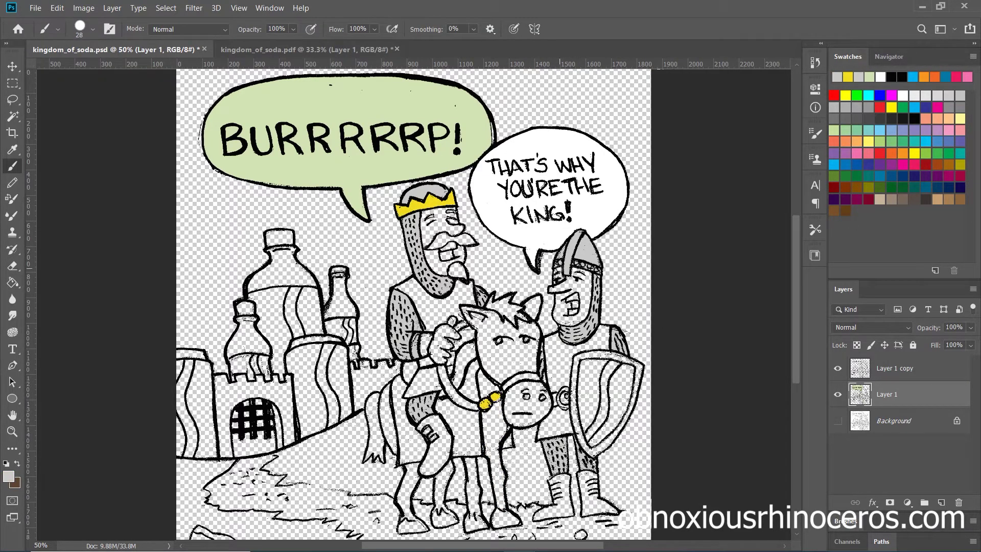
- Fill the shield's rim and the can tops with light gray, and the king's gloves and boot with medium brown
key(g)
click(608, 404)
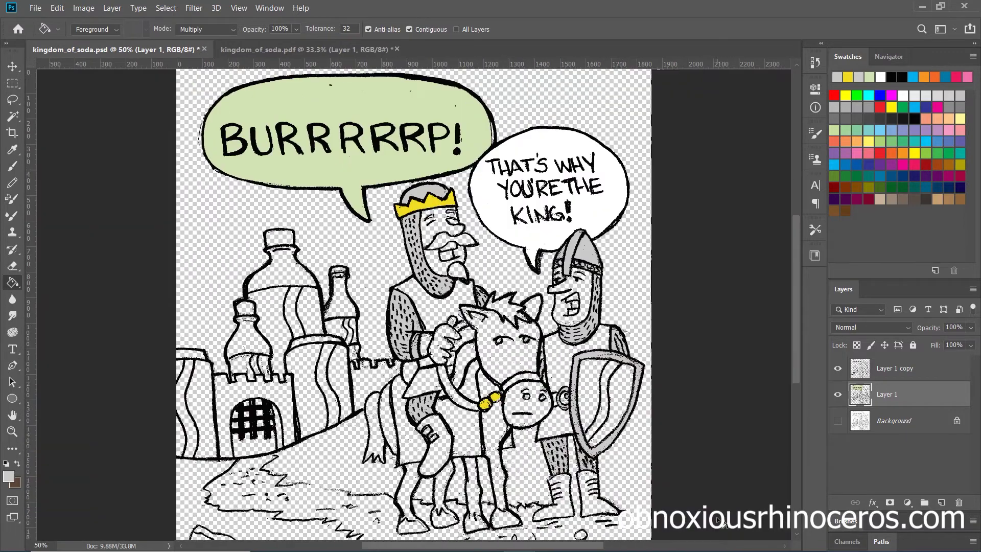
click(834, 210)
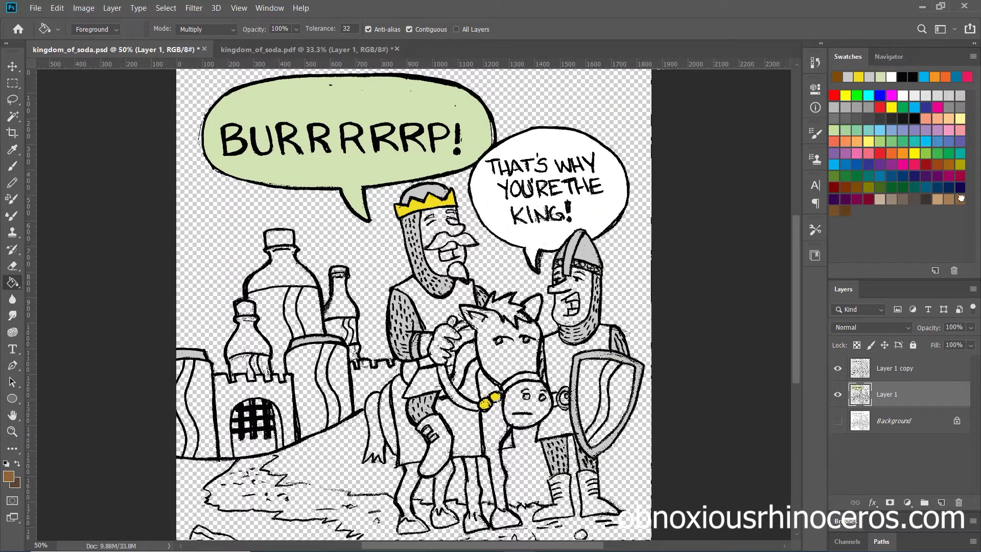
click(962, 197)
click(442, 343)
click(455, 324)
click(432, 444)
key(b)
key(g)
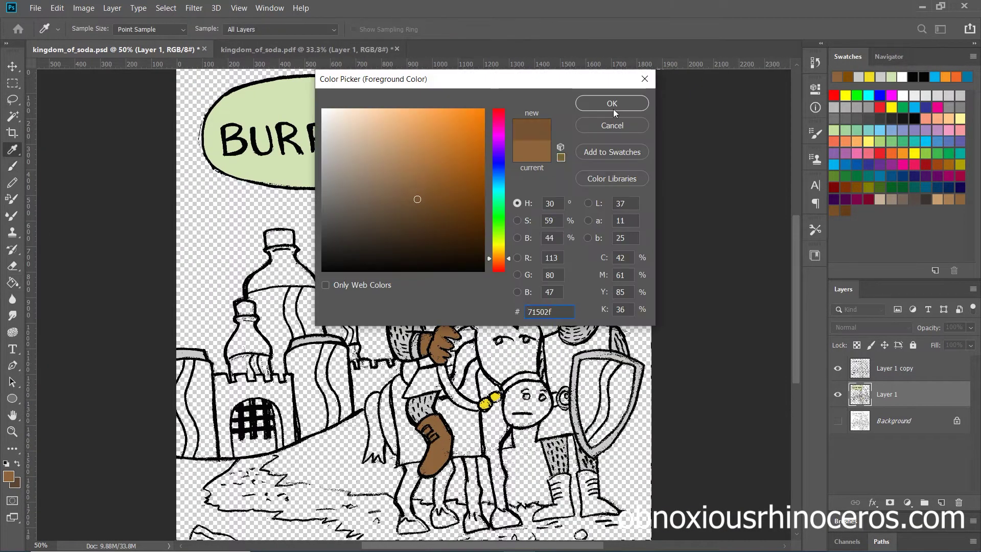
- Fill the reins and bridle straps with dark brown #71502f, and the king's moustache and beard with dark gray
click(457, 380)
click(451, 361)
click(9, 476)
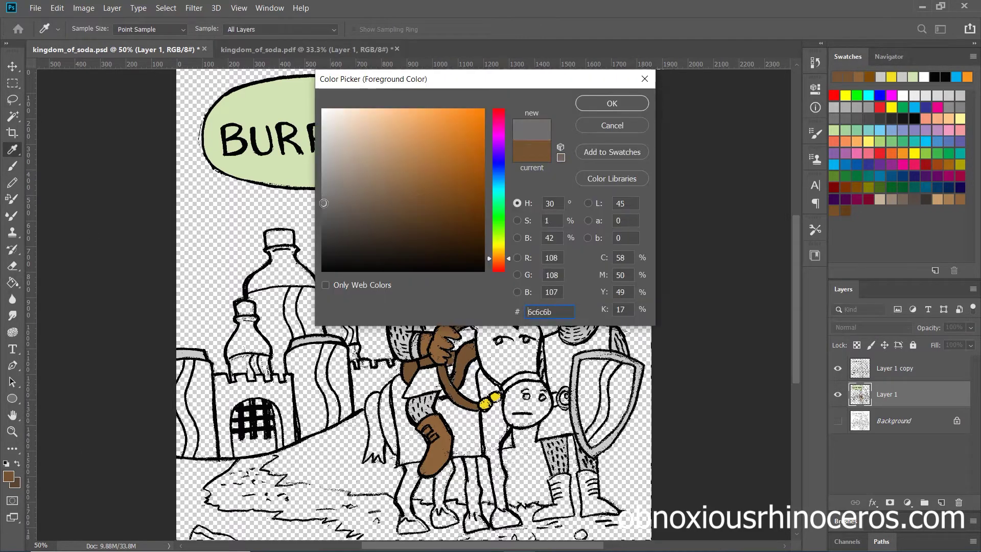
key(Escape)
- Fill the king's and knight's tunics, the shield's face and the horse's blanket with red
click(8, 476)
click(456, 144)
key(Return)
click(461, 365)
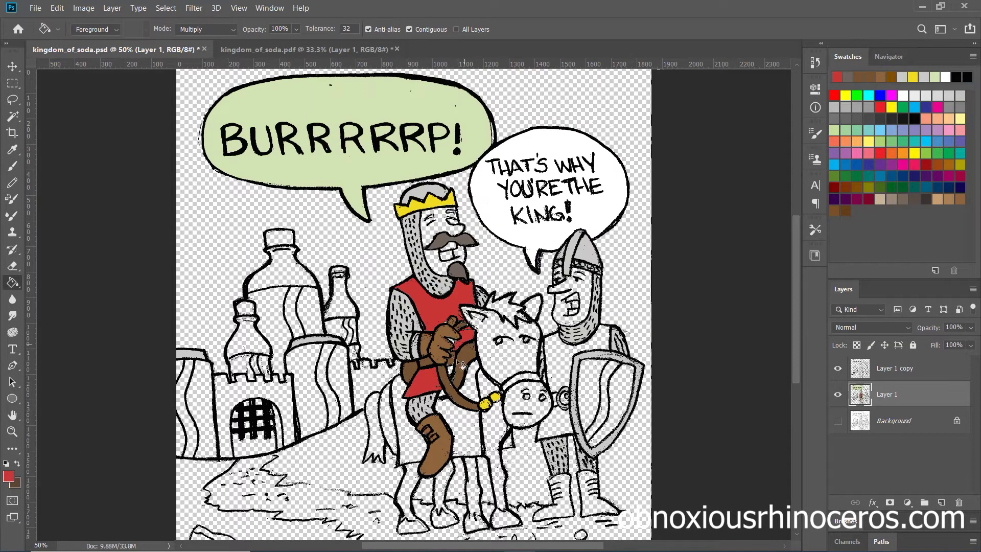
click(572, 353)
click(557, 424)
click(608, 403)
click(459, 429)
click(469, 380)
click(409, 408)
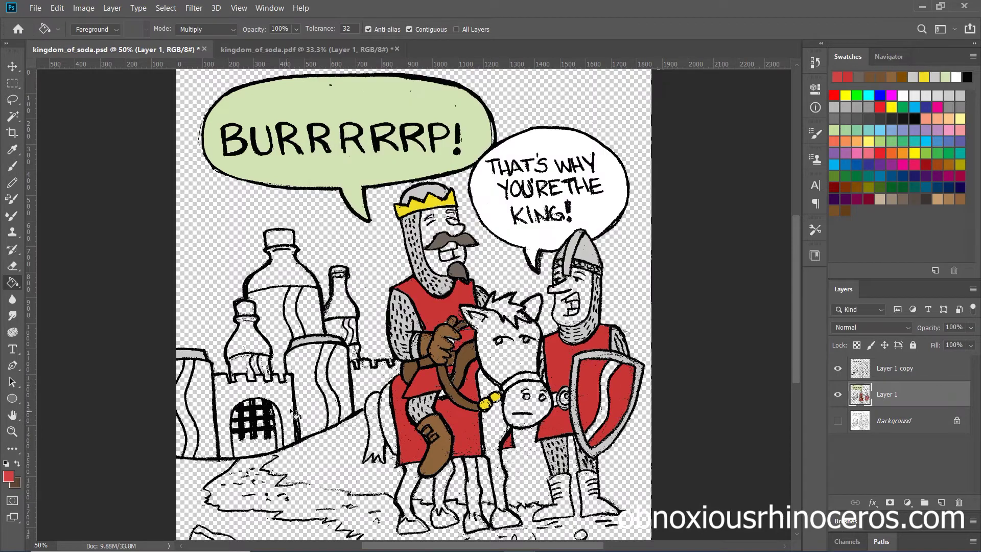
- Color the soda cans and the bottle labels of the castle red, touching up small spots with the brush
click(306, 389)
click(251, 348)
click(275, 331)
click(335, 311)
click(201, 403)
click(184, 434)
key(b)
drag(251, 366, 234, 374)
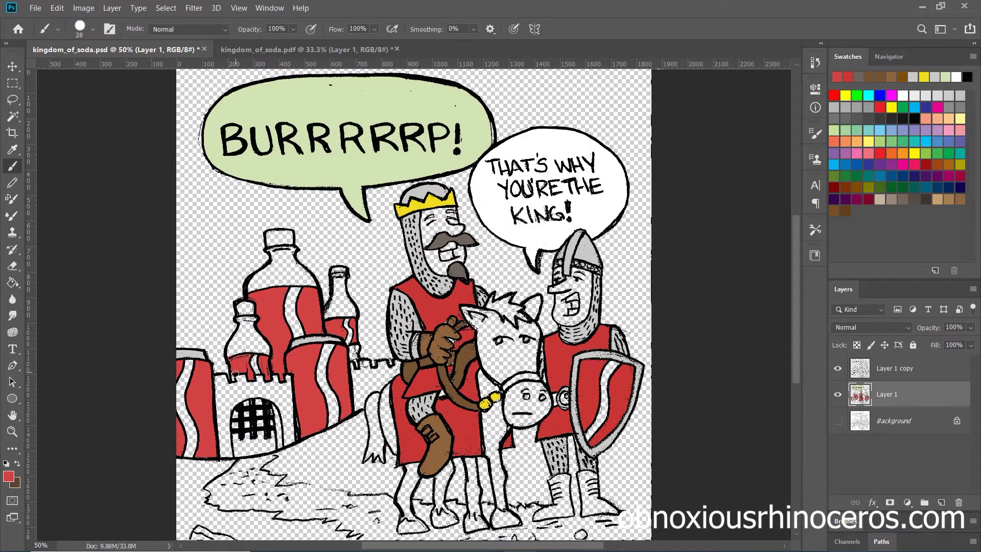
- Fill the wavy stripes on the soda cans and bottle labels with white
key(g)
click(187, 408)
click(327, 388)
click(293, 312)
- Fill the castle walls around the gate and behind the cans with a light pinkish beige
click(8, 476)
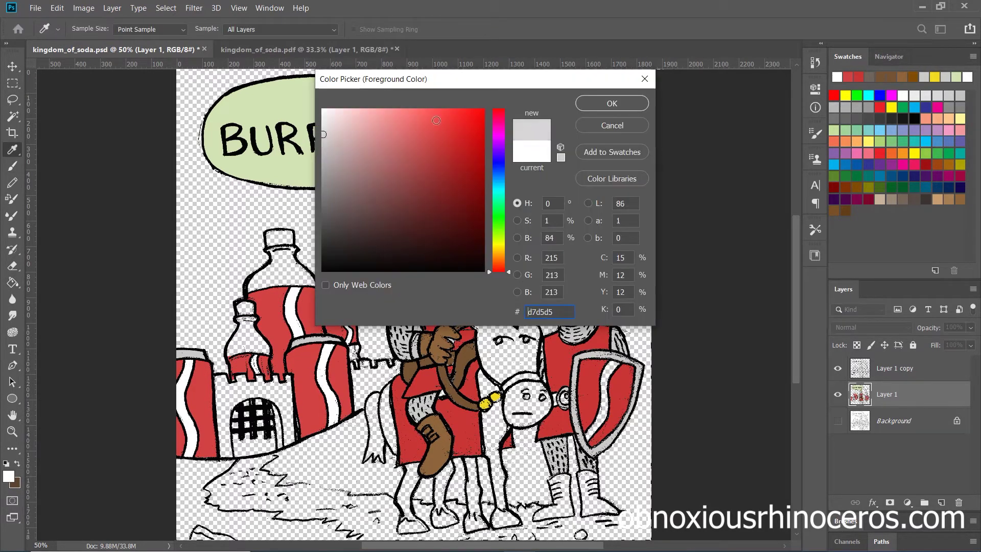
key(Return)
click(266, 388)
click(378, 378)
click(9, 476)
click(499, 169)
click(344, 138)
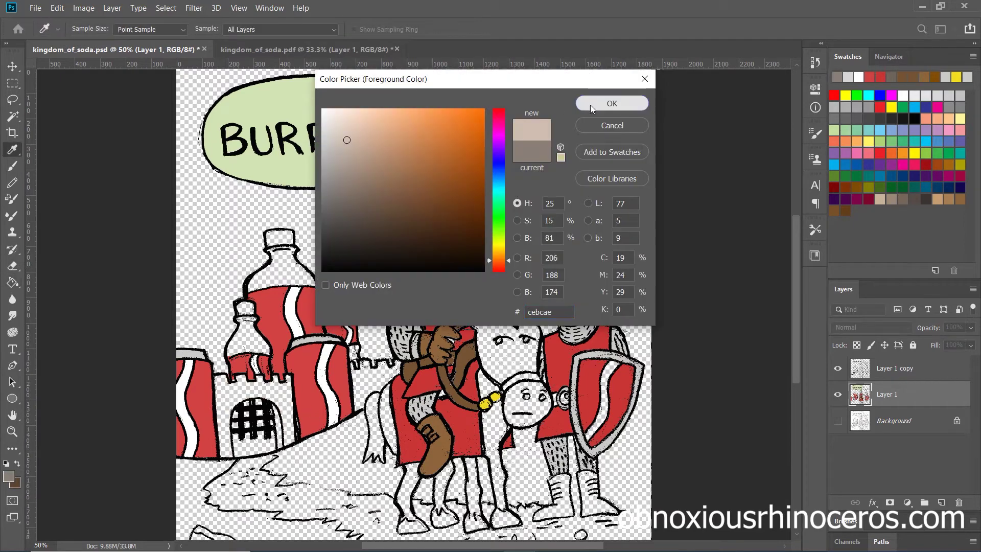
key(Return)
click(285, 452)
- Choose a warm off-white and fill the horse's head, body and legs
click(8, 476)
click(358, 154)
key(Return)
click(500, 353)
click(511, 434)
click(459, 511)
- Try to fill the horse's mane and tail with brown and a hoof with dark gray, and undo the fills
click(8, 476)
click(394, 136)
key(Return)
click(8, 477)
key(Return)
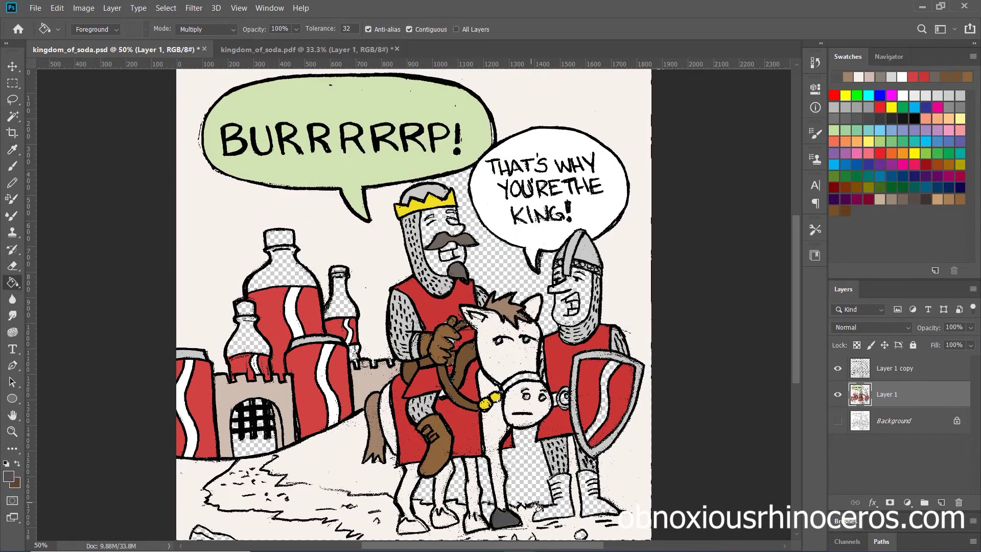
key(ctrl+z)
- Color the horse's hooves dark gray, undoing the fill that misses and brushing the remaining hooves by hand
key(e)
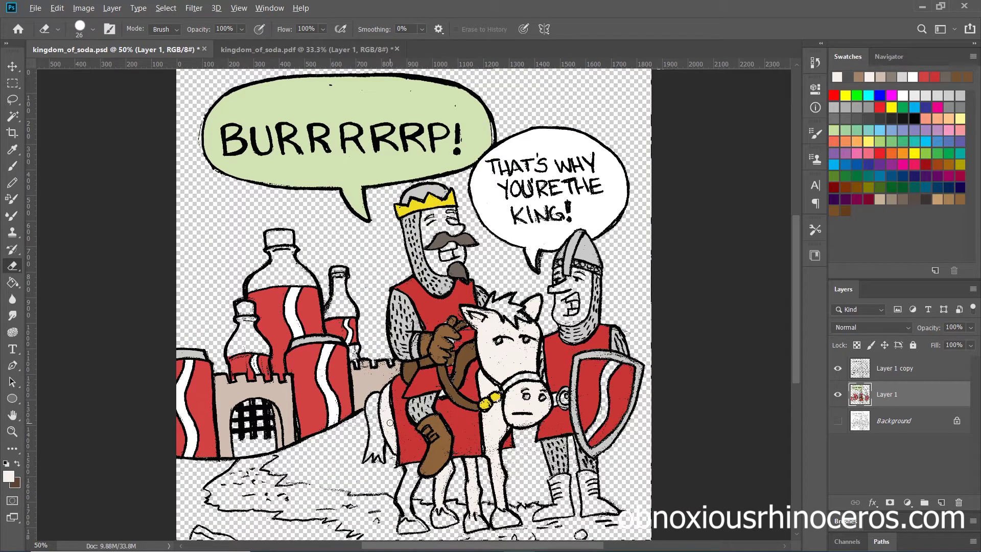
key(g)
click(9, 477)
click(337, 240)
key(Return)
click(460, 526)
key(ctrl+z)
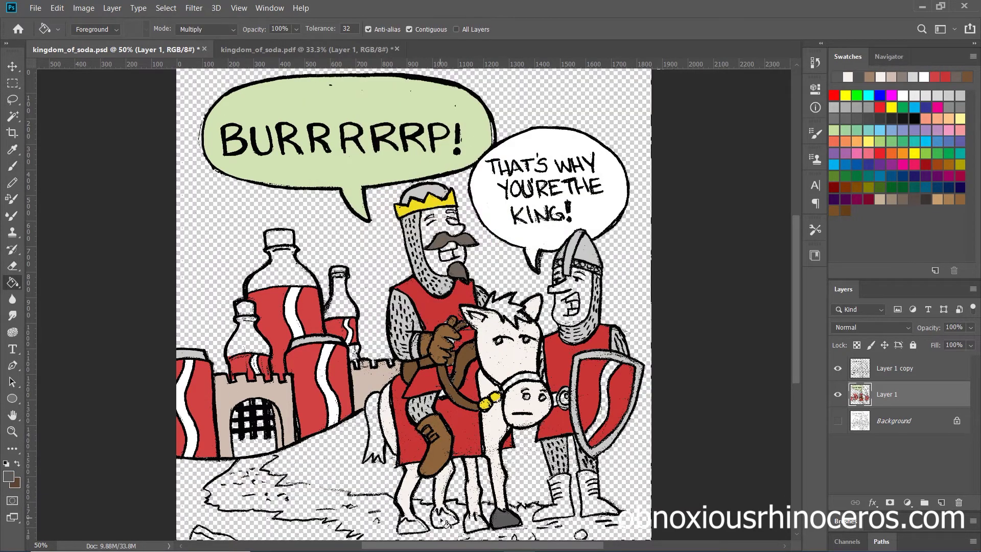
key(b)
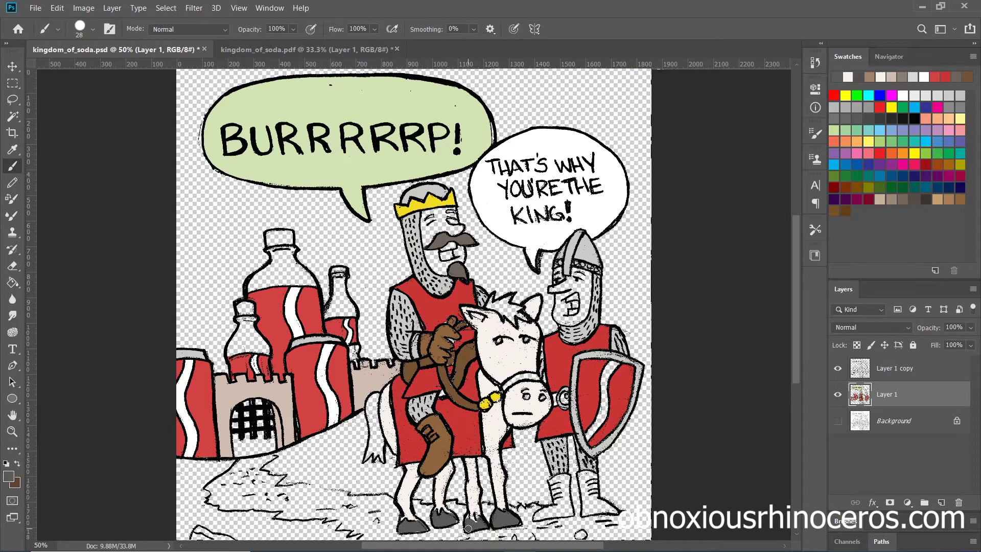
- Fill the knight's boots, the ring beside the horse's muzzle and the horse's noseband with brown
key(x)
key(g)
click(554, 491)
click(595, 491)
click(561, 399)
click(522, 380)
- Choose a grayish brown and fill the horse's mane and tail
click(8, 476)
click(355, 157)
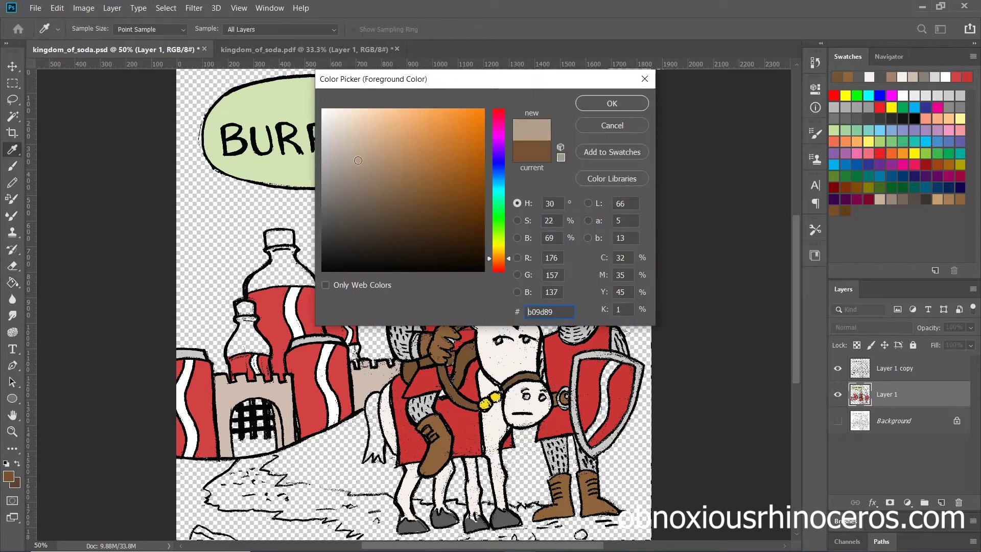
key(Return)
- Choose a light beige skin tone and fill the king's and the knight's faces
click(8, 476)
key(Return)
click(450, 221)
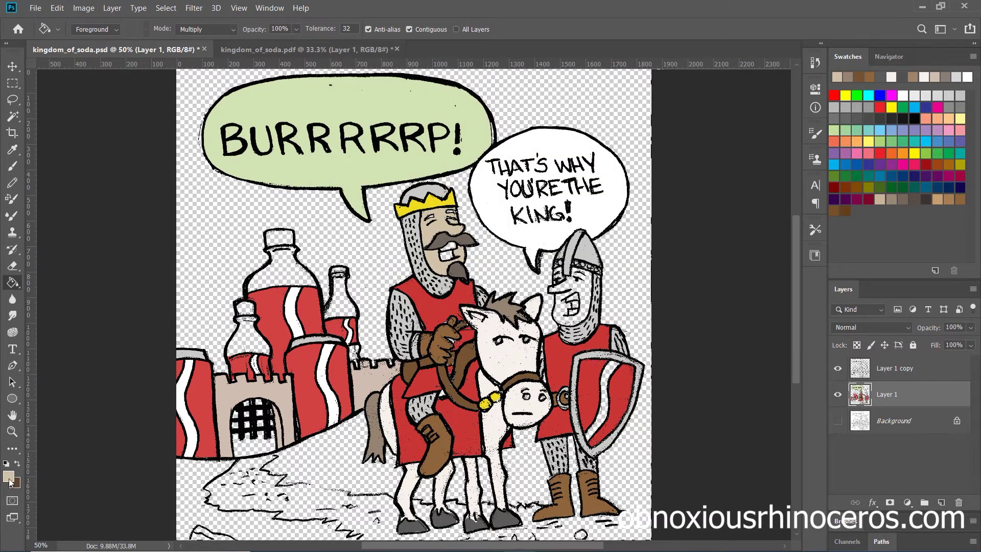
click(570, 291)
- Color both men's mouths dark gray with white teeth, and fill the ground inside the castle gateway with medium gray
click(8, 476)
key(Return)
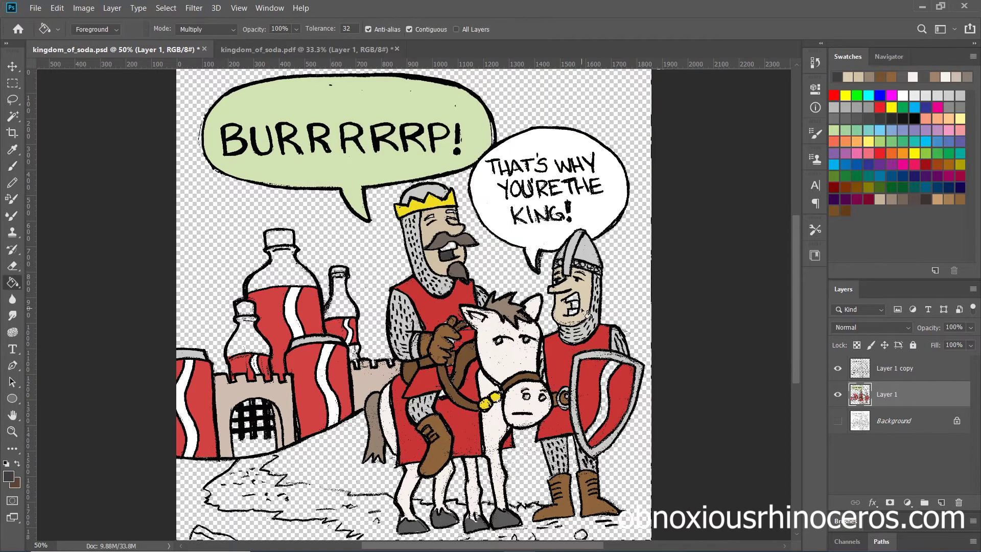
click(8, 477)
key(Return)
click(254, 441)
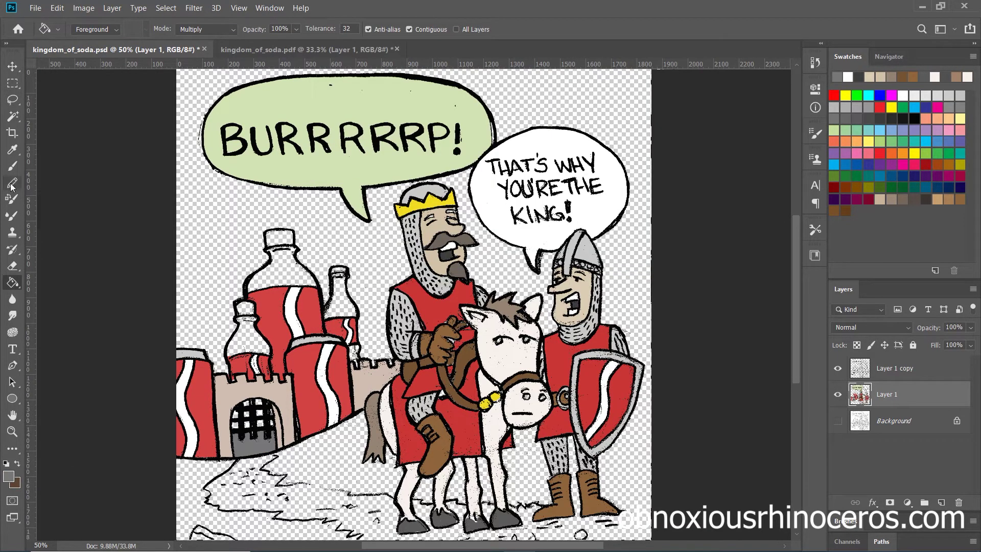
- Paint the grassy hills muted green on a new layer below Layer 1 with a soft brush of about 124 px
key(b)
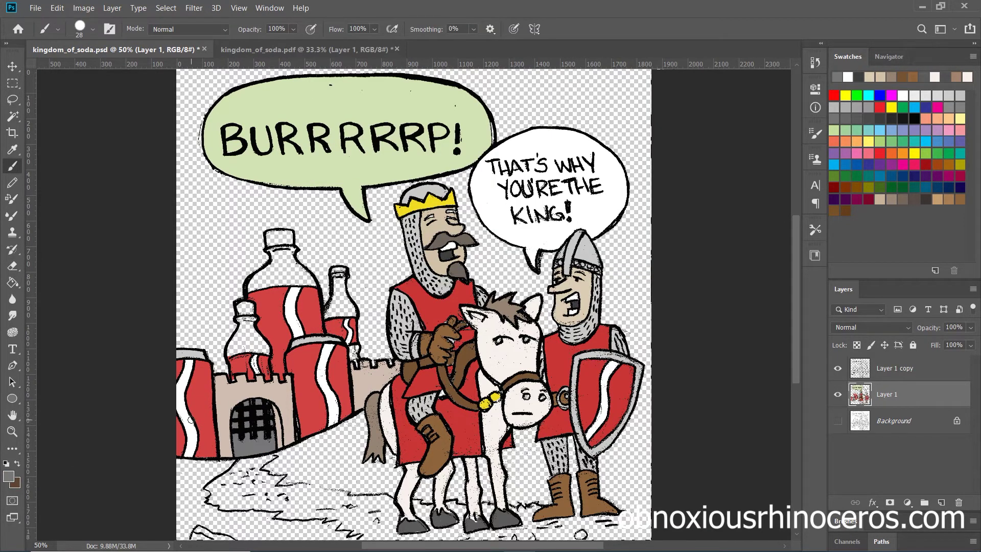
click(8, 476)
click(498, 223)
key(Return)
click(92, 29)
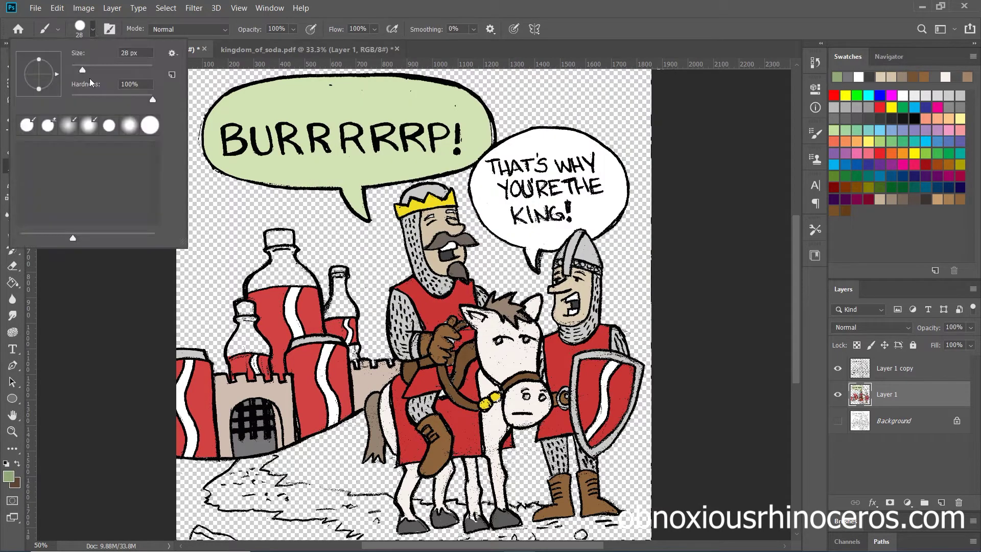
drag(266, 465, 554, 444)
mouse_move(276, 460)
mouse_down()
mouse_move(368, 460)
mouse_move(481, 491)
mouse_move(613, 460)
mouse_move(664, 378)
mouse_up()
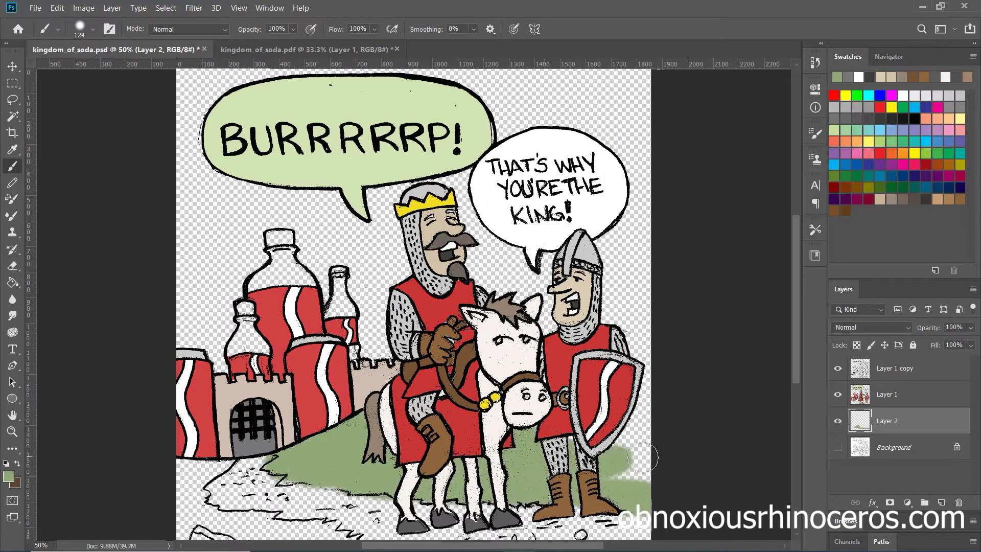
mouse_move(221, 472)
mouse_down()
mouse_move(235, 511)
mouse_move(358, 526)
mouse_up()
- Choose a tan swatch and paint the dirt path on Layer 2 with a soft 61 px brush
click(944, 197)
click(93, 30)
drag(96, 69, 77, 69)
key(Return)
mouse_move(260, 463)
mouse_down()
mouse_move(234, 475)
mouse_move(279, 499)
mouse_move(339, 497)
mouse_move(351, 523)
mouse_move(416, 509)
mouse_move(424, 472)
mouse_move(238, 500)
mouse_move(590, 514)
mouse_move(534, 534)
mouse_up()
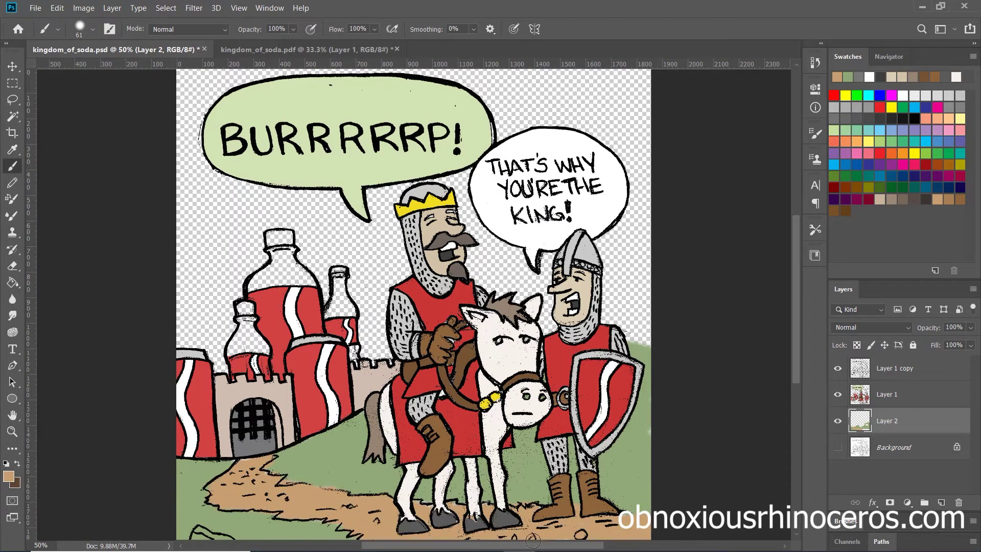
- Paint the rock beside the path gray on Layer 1 with a soft 34 px brush
click(887, 394)
click(955, 77)
click(92, 29)
drag(93, 75, 86, 75)
key(Return)
alt+click(203, 533)
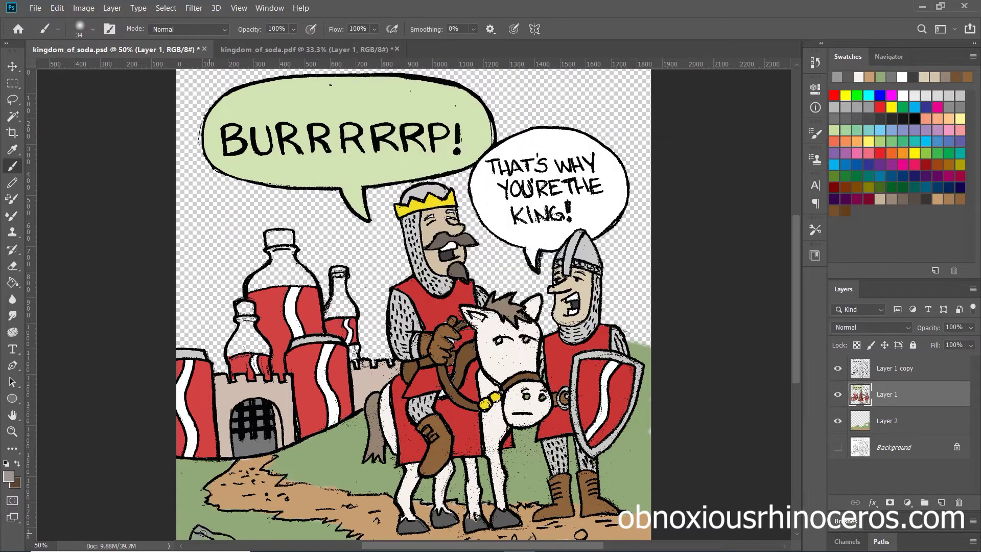
- Fill the bottle caps with red and dab a soft muted green reflection into the large bottle on Layer 2
click(12, 282)
click(887, 421)
click(8, 476)
click(613, 100)
key(b)
click(276, 276)
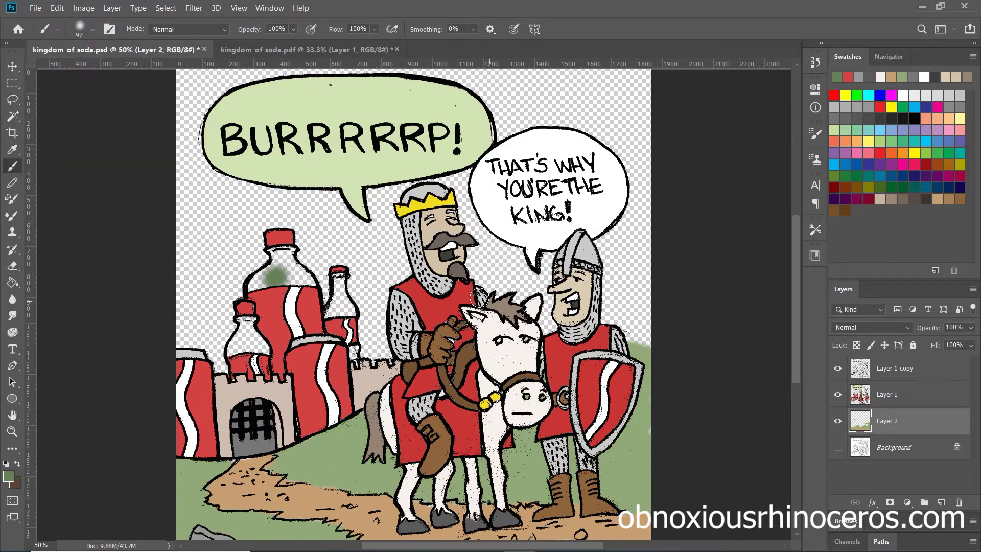
- Dab soft reddish-brown reflections next to the green inside the bottles
click(8, 476)
click(438, 186)
click(614, 101)
click(284, 271)
right_click(272, 377)
- Choose a dark brown and paint the soda in the bottles on a new layer above Layer 2
click(8, 476)
click(428, 225)
click(613, 101)
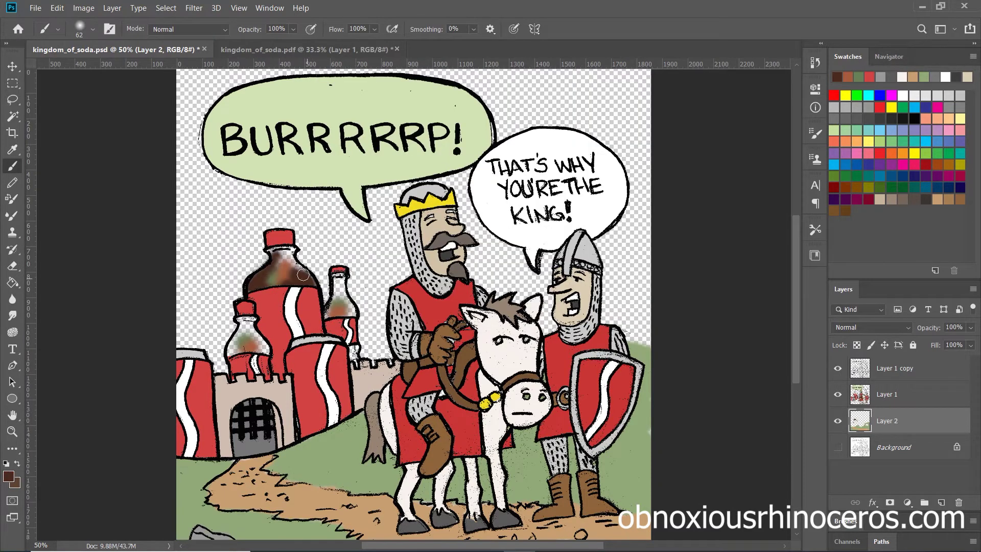
key(ctrl+z)
key(ctrl+z)
key(ctrl+shift+alt+n)
mouse_move(279, 253)
mouse_down()
mouse_move(311, 284)
mouse_move(259, 276)
mouse_up()
drag(339, 277, 343, 282)
- Erase soft openings in the dark brown soda with an enlarged eraser to reveal the colored reflections in the bottles
key(e)
click(92, 29)
key(Escape)
drag(271, 255, 292, 276)
key(ctrl+z)
click(93, 30)
drag(99, 69, 110, 69)
key(Escape)
drag(271, 258, 287, 281)
drag(243, 327, 249, 347)
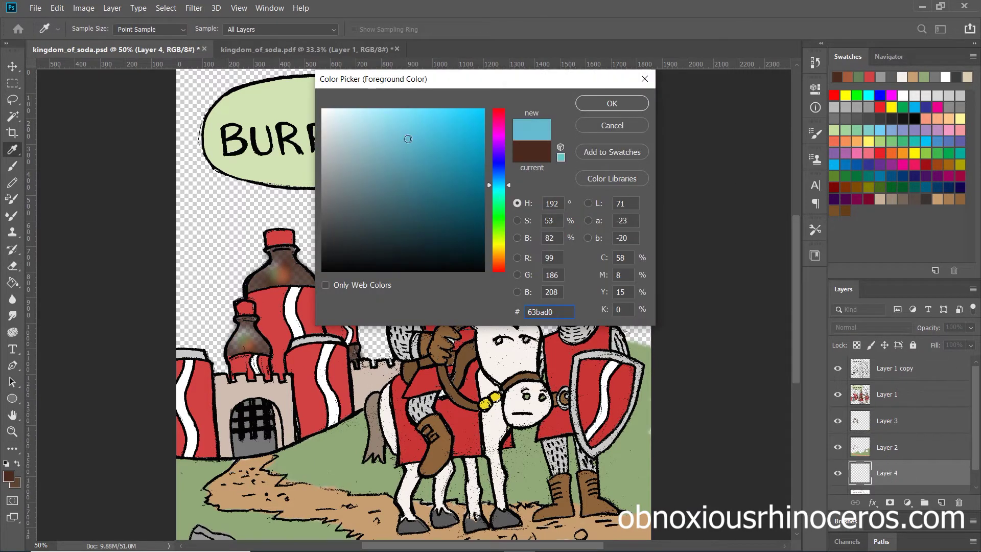
- Fill the sky with a vertical blue gradient and paint soft white clouds with gray shading on Layer 5
click(400, 213)
click(611, 103)
right_click(12, 282)
click(61, 282)
drag(409, 485, 409, 102)
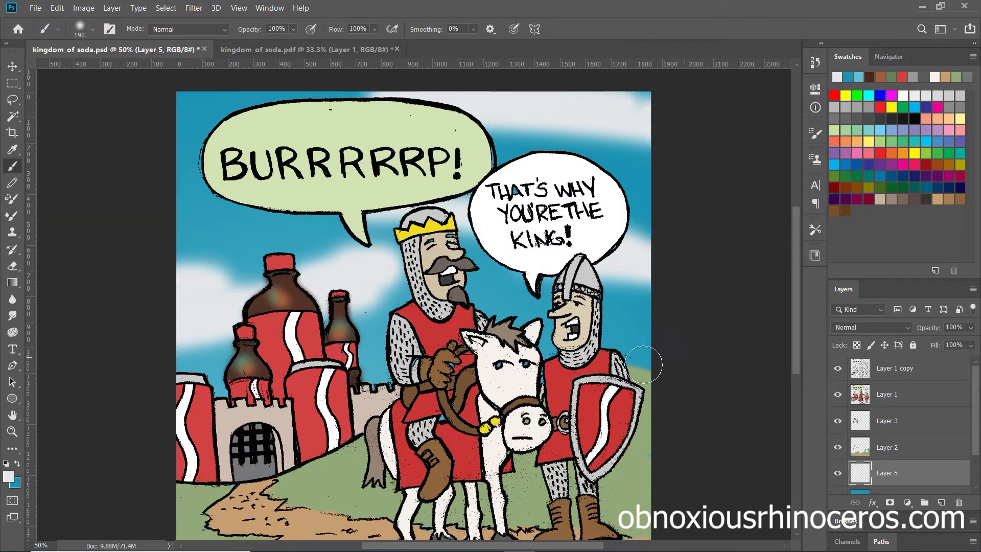
mouse_move(644, 365)
mouse_down()
mouse_move(581, 96)
mouse_move(612, 101)
mouse_move(226, 287)
mouse_move(196, 476)
mouse_up()
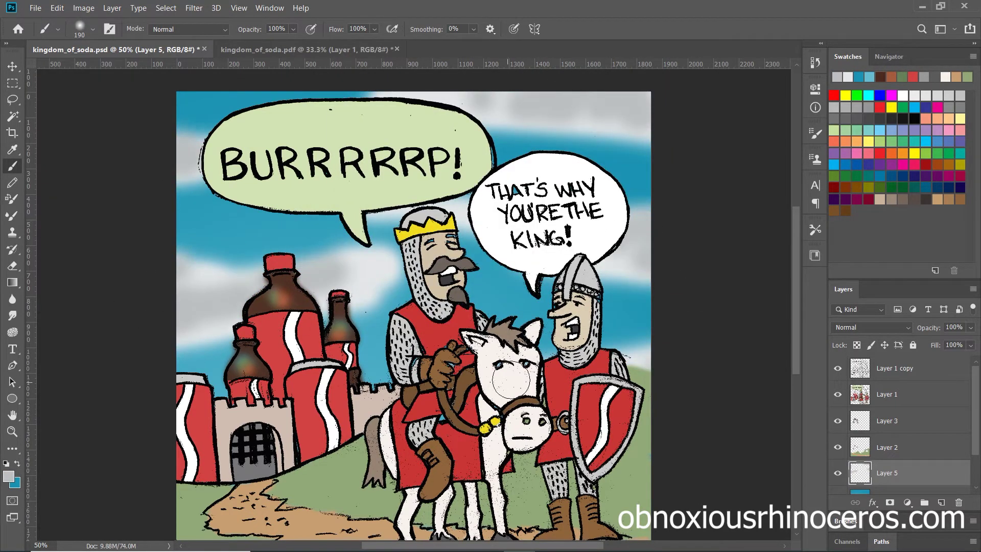
- Paint soft black shadows on the castle, king, horse, knight and shield on a new layer at 33% fill above Layer 1
key(ctrl+shift+alt+n)
click(93, 29)
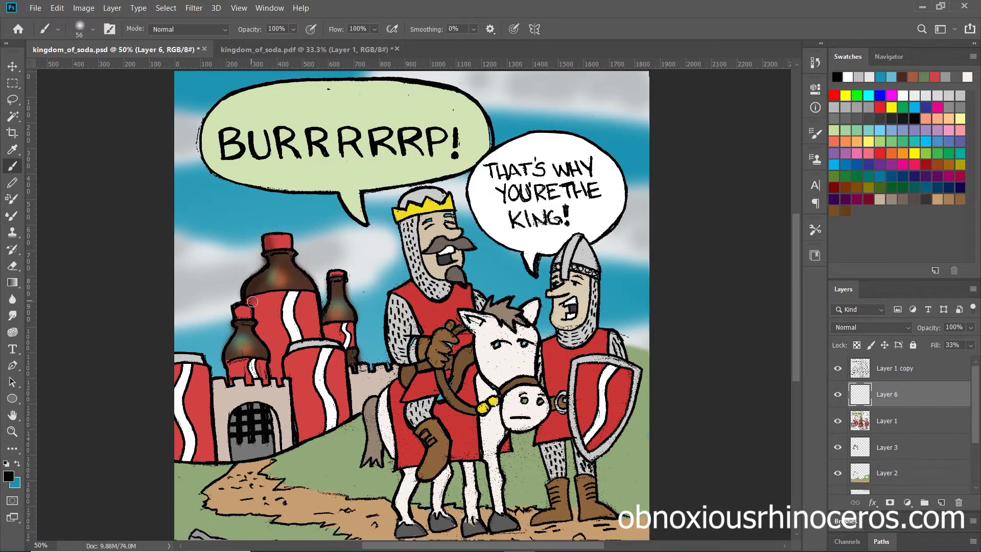
mouse_move(253, 302)
mouse_down()
mouse_move(242, 328)
mouse_move(178, 370)
mouse_move(179, 450)
mouse_move(231, 414)
mouse_move(301, 440)
mouse_up()
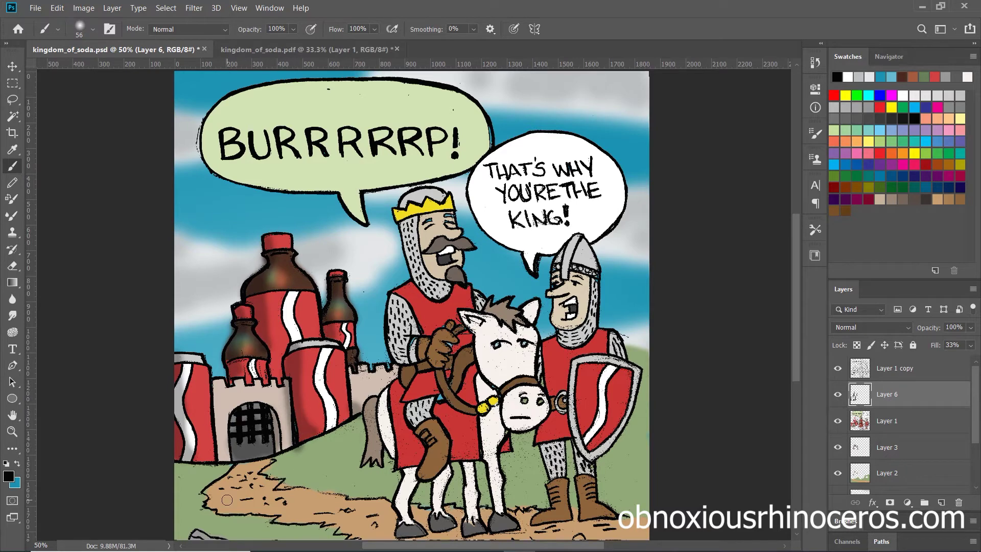
mouse_move(422, 193)
mouse_down()
mouse_move(433, 295)
mouse_move(423, 367)
mouse_move(436, 464)
mouse_move(400, 394)
mouse_move(405, 462)
mouse_move(378, 422)
mouse_move(449, 470)
mouse_move(440, 405)
mouse_move(479, 330)
mouse_move(522, 426)
mouse_up()
mouse_move(632, 389)
mouse_down()
mouse_move(585, 473)
mouse_move(560, 444)
mouse_up()
drag(577, 237, 584, 338)
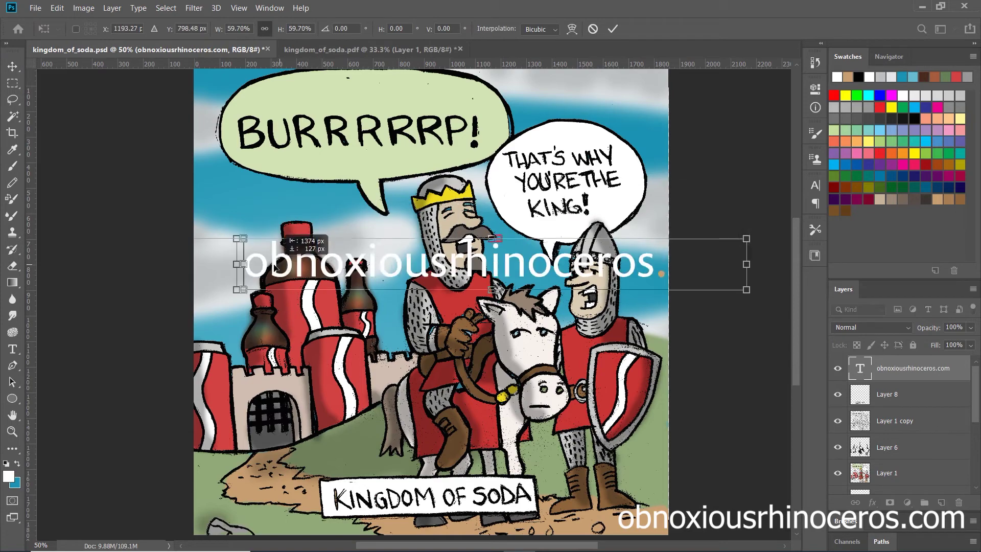
- Scale the website text to about 54.48%, rotate it -90° and place it vertically along the picture's right edge
drag(275, 267, 574, 291)
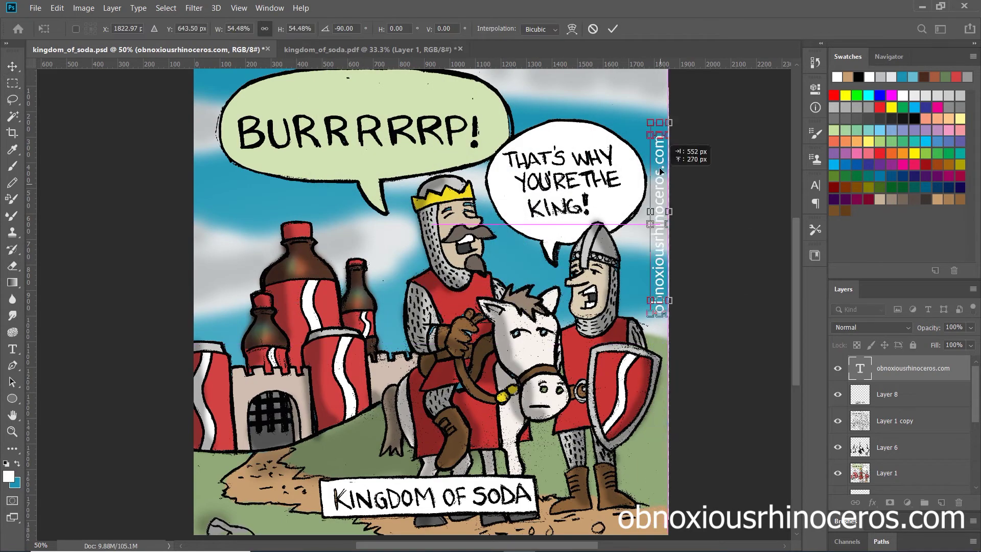
key(Return)
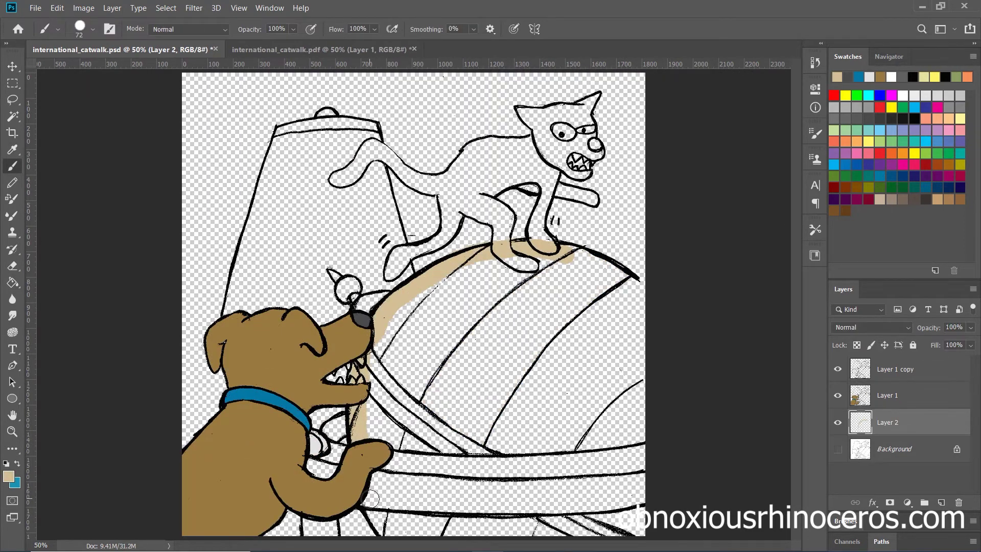
- Finish the globe's tan base on Layer 2 and paint brown continents over it on a new layer
mouse_move(370, 499)
mouse_down()
mouse_move(373, 391)
mouse_move(676, 322)
mouse_move(490, 369)
mouse_move(416, 475)
mouse_move(518, 459)
mouse_up()
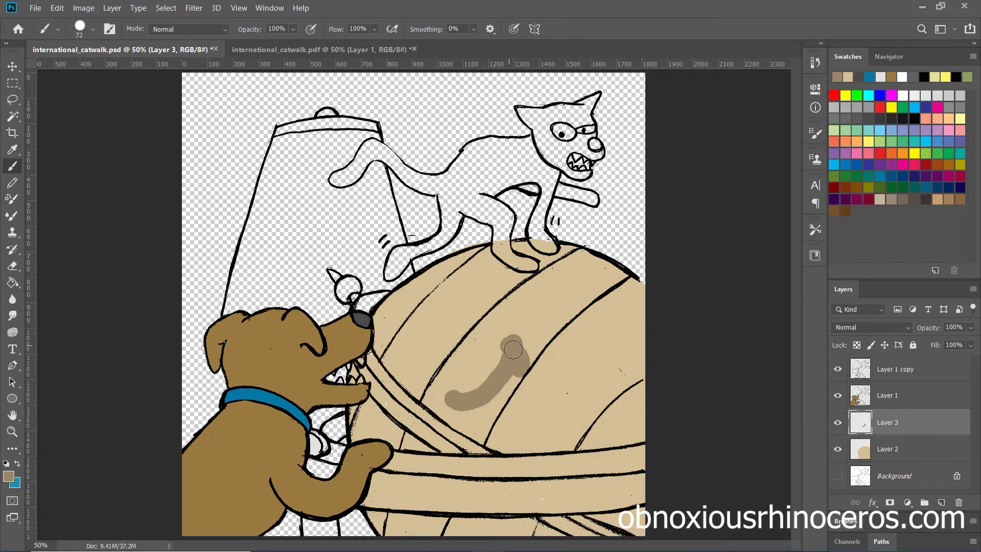
drag(536, 535, 667, 404)
drag(637, 341, 620, 269)
key(ctrl+z)
drag(624, 306, 564, 312)
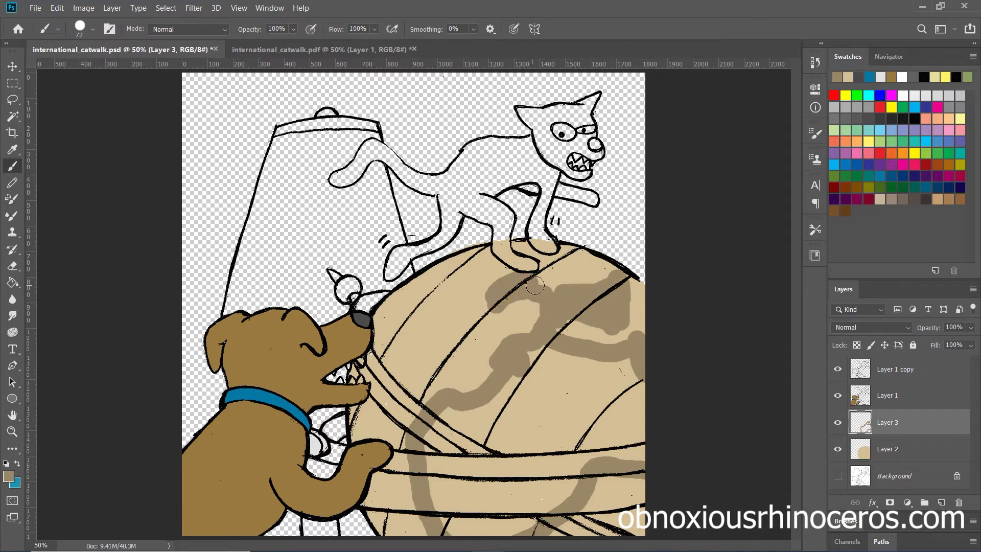
drag(491, 287, 458, 360)
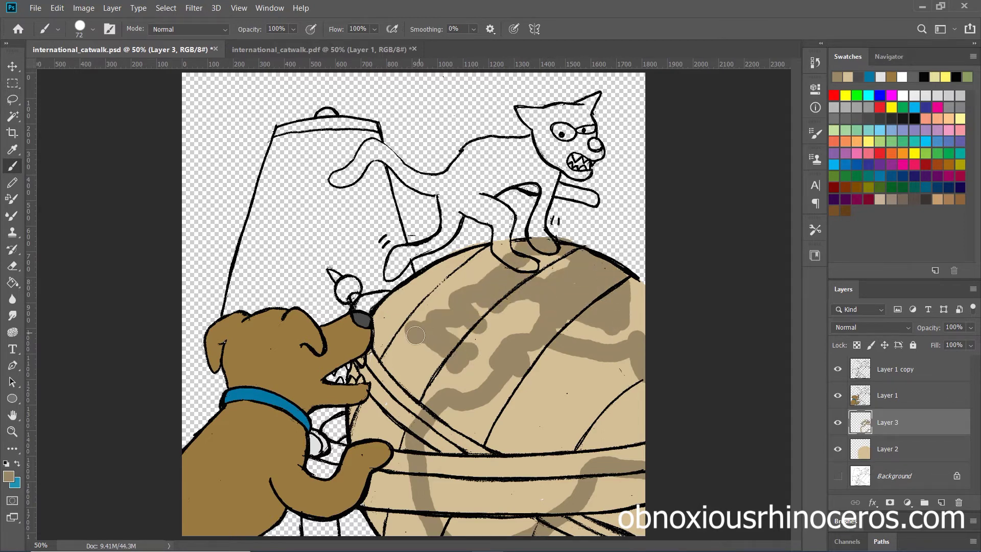
drag(415, 336, 389, 321)
mouse_move(473, 258)
mouse_down()
mouse_move(511, 529)
mouse_move(516, 490)
mouse_move(449, 460)
mouse_move(440, 310)
mouse_up()
- Apply a blur filter to the brown continents on Layer 3 to soften their edges
key(e)
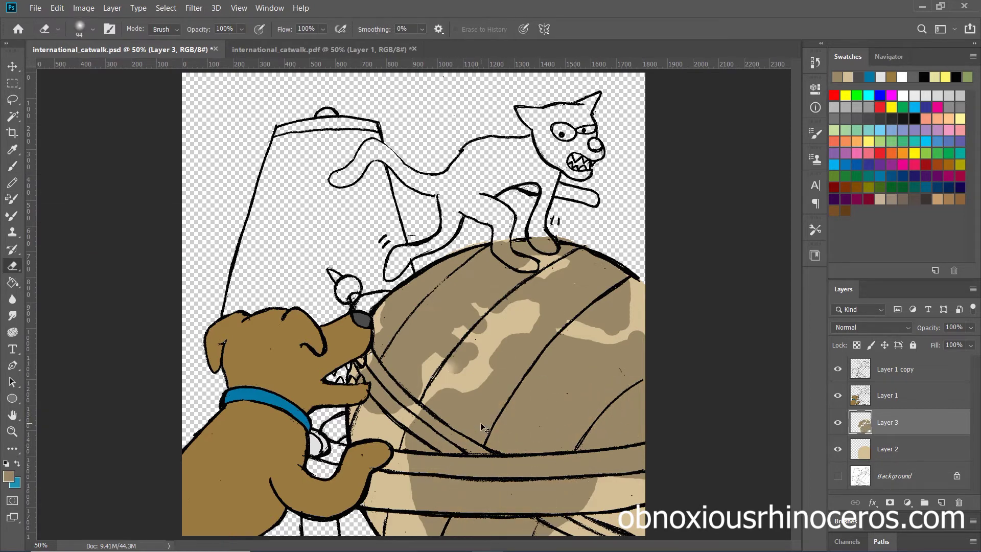
key(b)
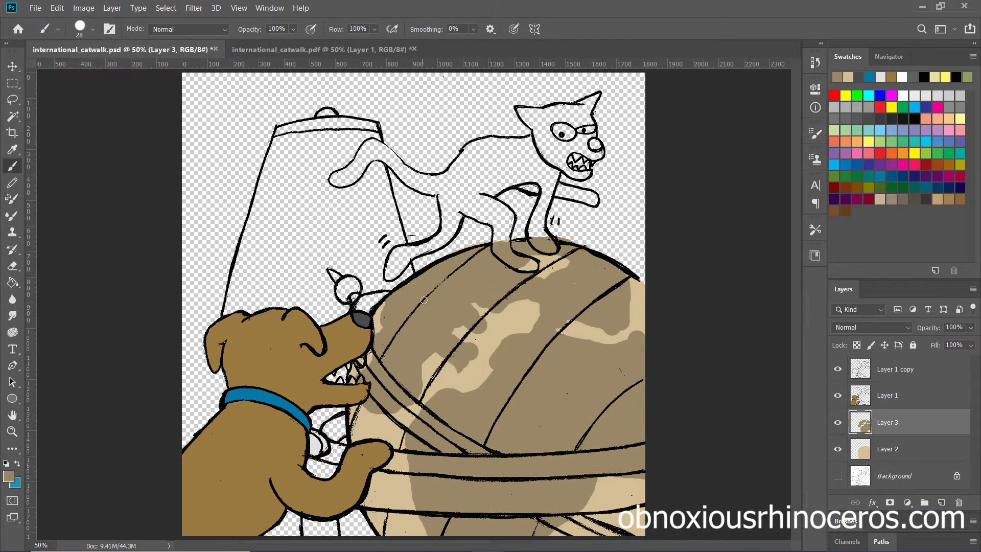
click(873, 502)
click(899, 439)
click(872, 502)
click(115, 8)
mouse_move(198, 145)
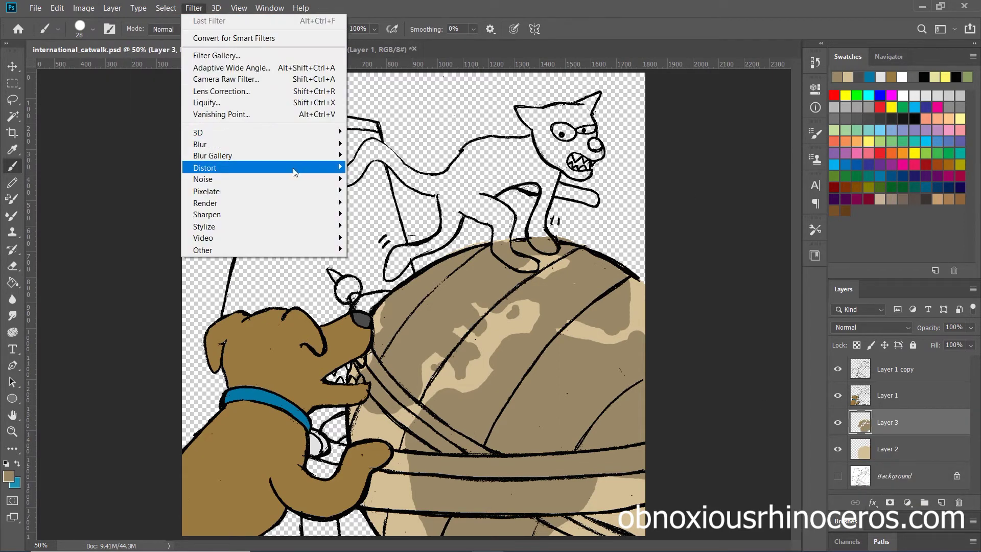
click(382, 213)
drag(454, 84, 153, 143)
drag(145, 373, 142, 375)
click(250, 188)
- Fill the globe's meridian ring, pointed knob and bracket with yellow on Layer 1
click(895, 396)
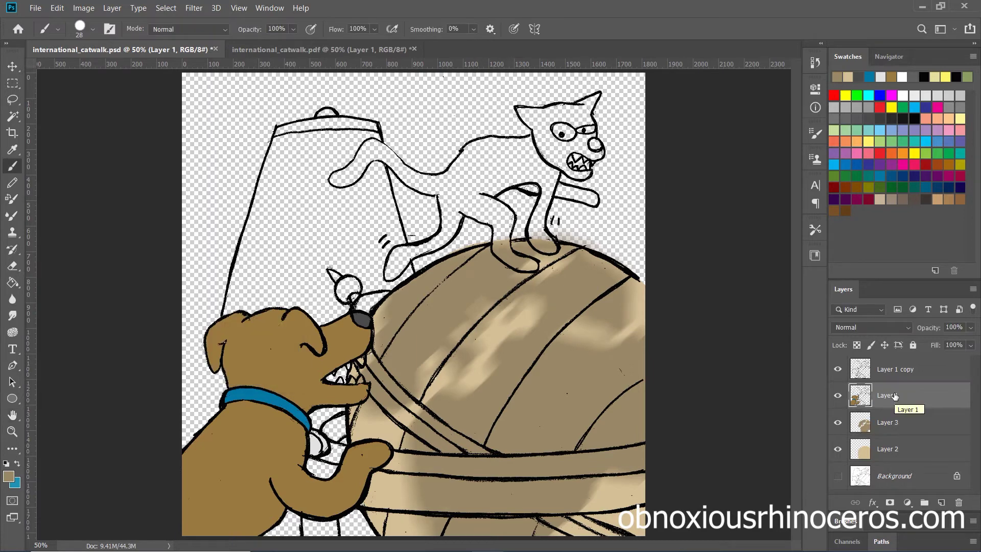
key(g)
click(435, 445)
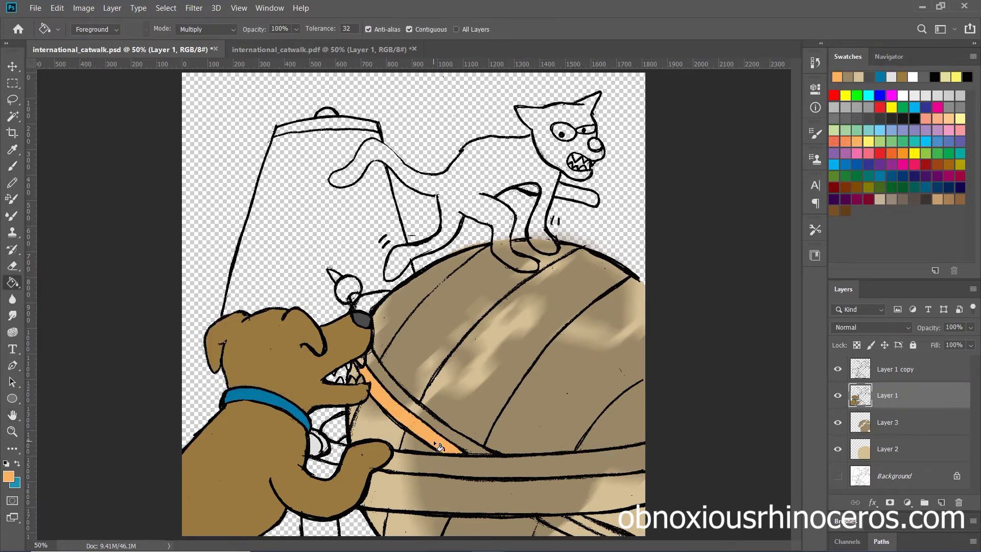
click(411, 399)
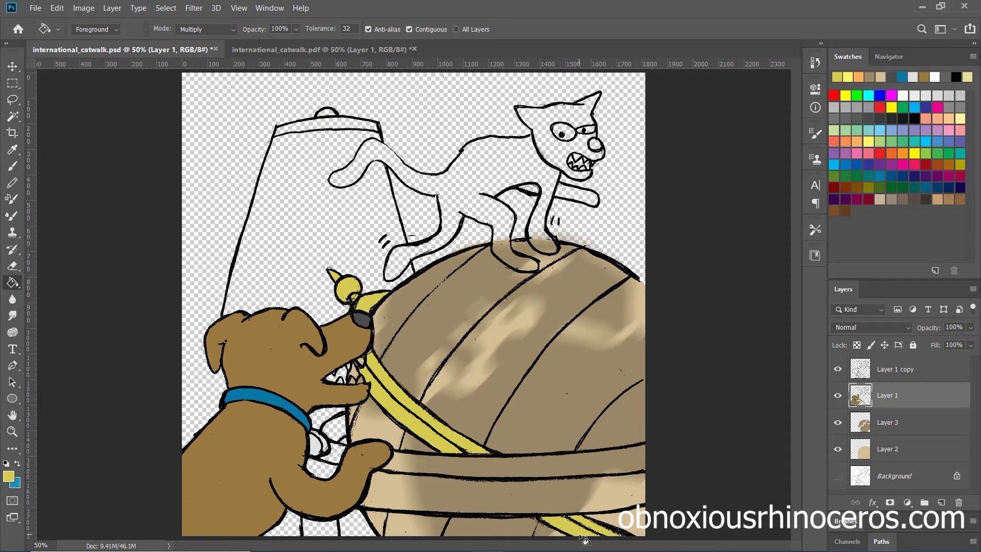
- Fill the globe's horizontal bands and stand with dark grayish brown
click(8, 476)
click(362, 202)
click(613, 100)
click(511, 463)
click(328, 430)
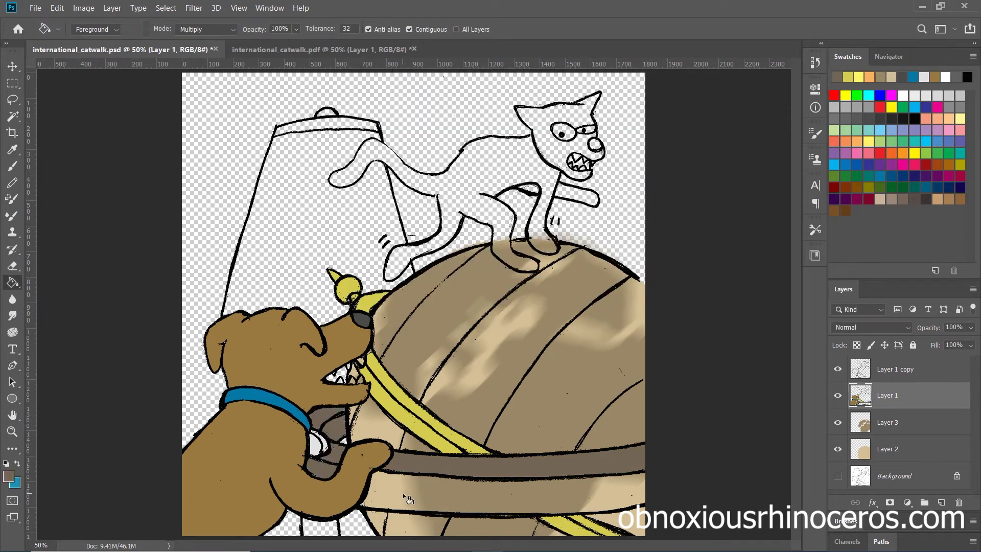
click(511, 493)
- Close the gaps in the cat's outline with white brush strokes and fill its body with off-white
click(8, 476)
text(ffffff)
key(Return)
click(8, 477)
click(615, 102)
key(b)
drag(402, 162, 369, 142)
key(g)
key(b)
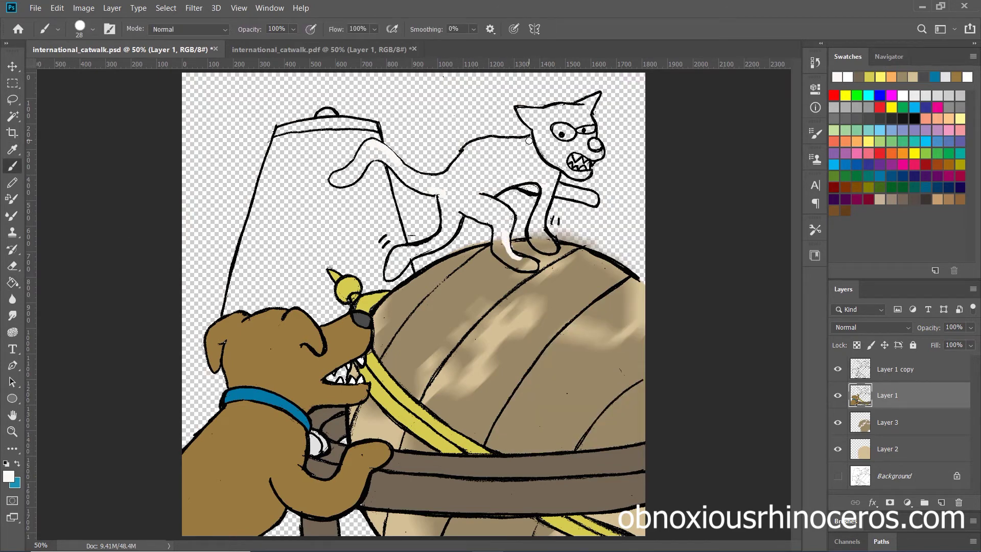
key(g)
click(527, 149)
click(537, 139)
key(b)
- Fill the cat's open mouth with dark brown and its nose with reddish brown
click(8, 476)
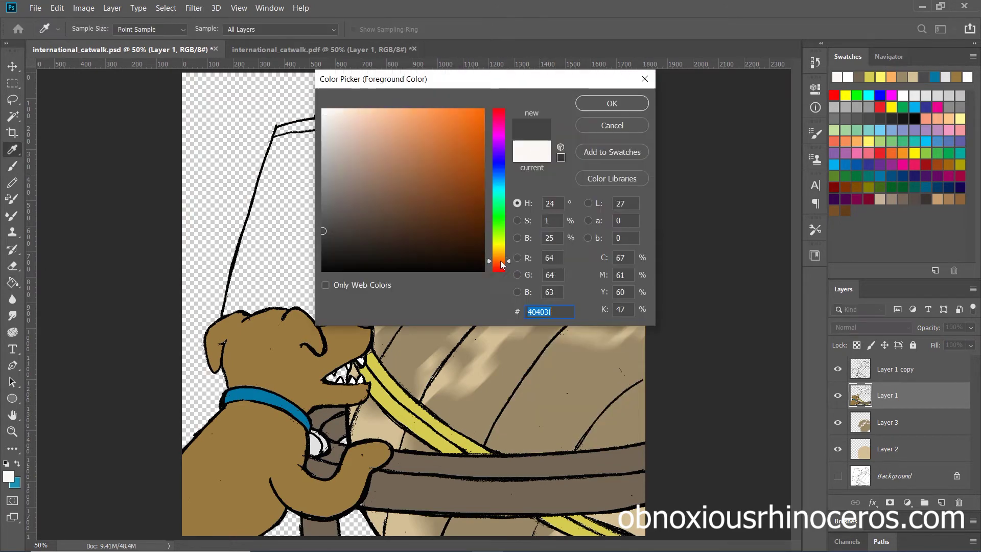
click(613, 101)
key(g)
click(578, 163)
click(8, 476)
click(613, 100)
click(594, 145)
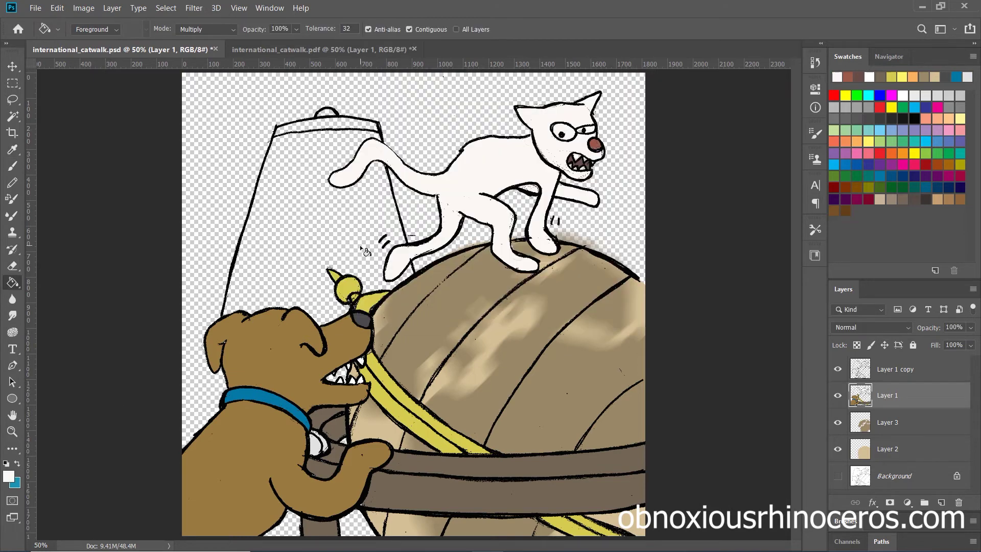
- Fill the lampshade behind the cat's tail with pale yellowish tan
click(9, 476)
click(613, 101)
click(322, 142)
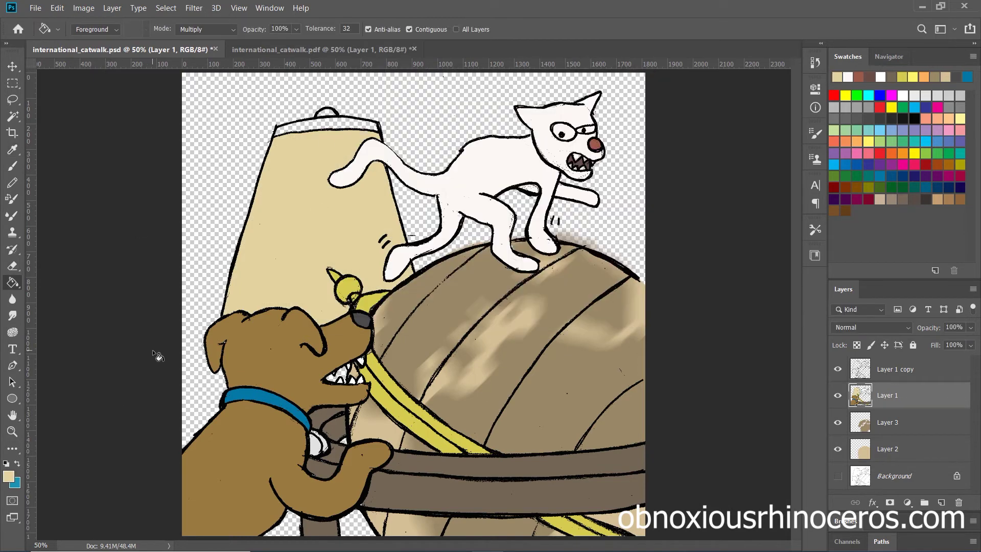
- Dab a soft golden glow on the lampshade using an 800 px brush on a new layer
key(b)
click(45, 29)
click(92, 29)
text(800)
key(Return)
key(ctrl+shift+alt+n)
click(8, 476)
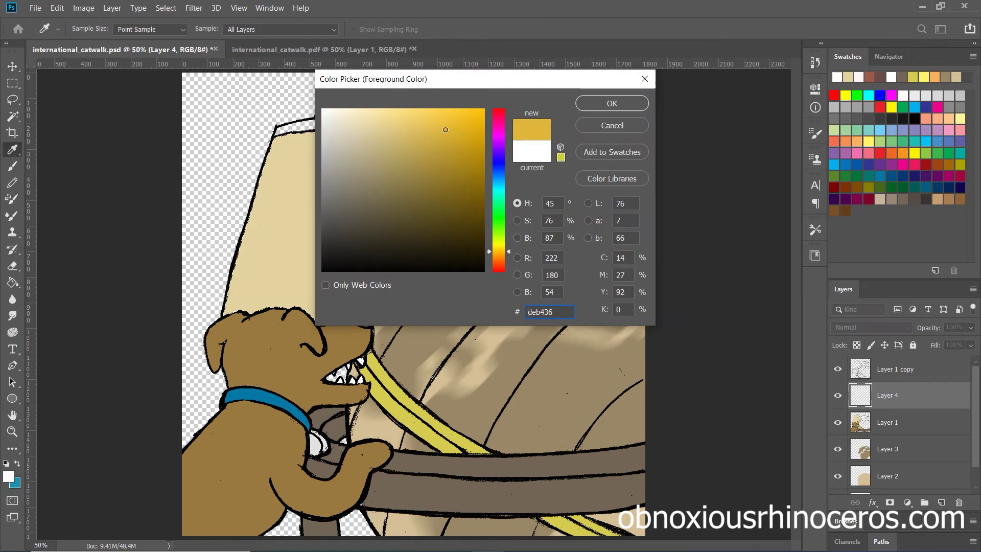
click(613, 101)
click(327, 225)
- Shade the lampshade golden brown around a lighter center and merge the glow layer into Layer 1
click(888, 422)
click(8, 476)
click(613, 100)
click(317, 220)
click(93, 29)
drag(62, 52, 49, 51)
key(Return)
key(ctrl+e)
- Erase the blurred brown spill outside the globe's upper edge on Layer 3 with a 58 px eraser
key(e)
click(92, 29)
drag(98, 70, 95, 72)
key(Return)
key(alt+bracketleft)
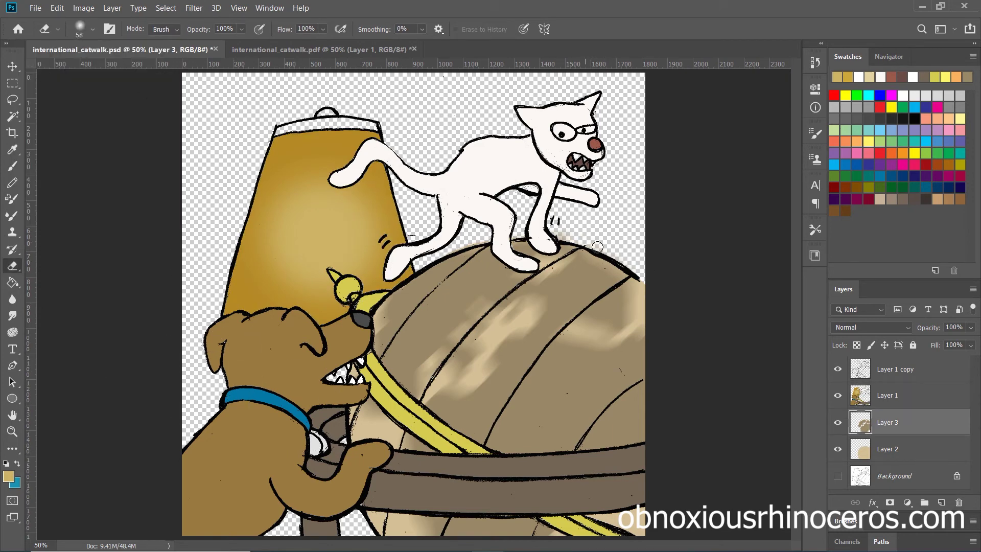
key(alt+bracketright)
- Paint soft orange and gray calico patches on the cat's head, back, legs and tail with a 199 px brush
click(8, 476)
key(Return)
key(b)
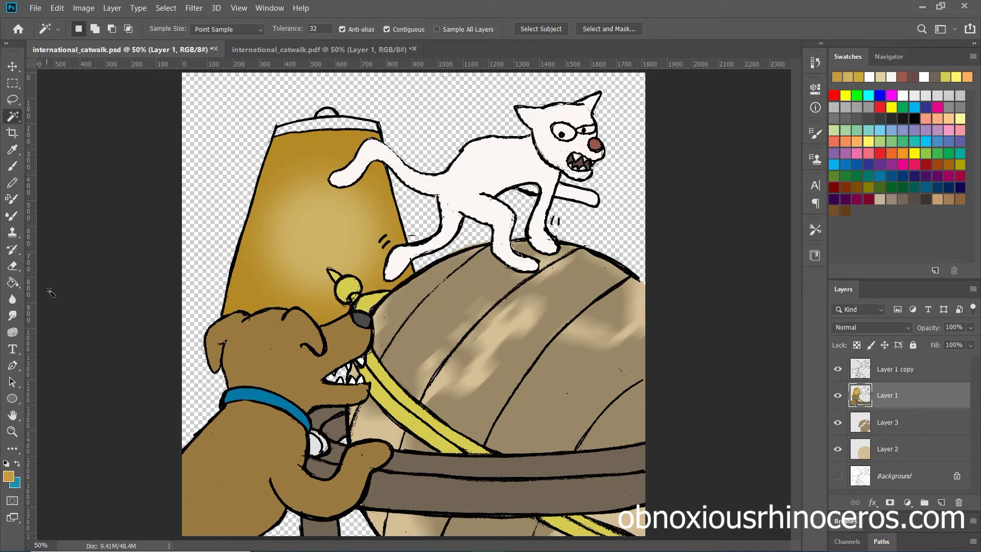
drag(439, 169, 506, 154)
click(92, 30)
key(Return)
drag(373, 148, 557, 123)
drag(460, 158, 480, 163)
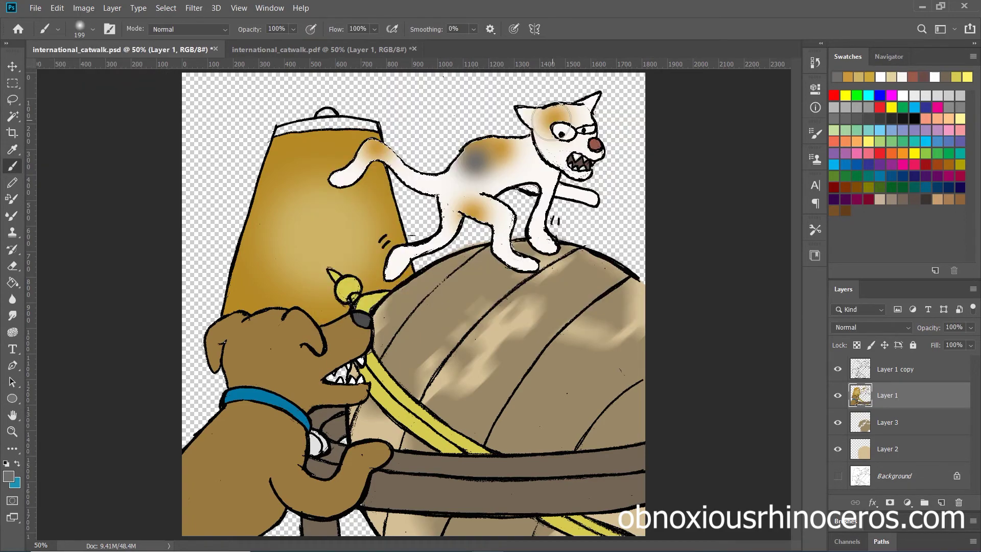
drag(471, 209, 593, 340)
- Fill the trim and finial on top of the lampshade with brown tones
click(8, 476)
key(Return)
key(g)
click(358, 134)
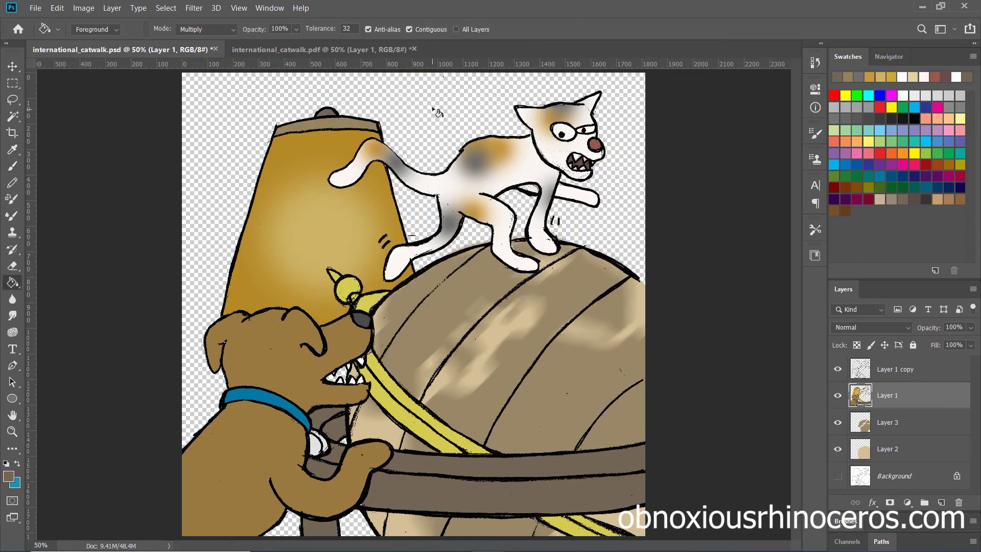
- Paint an orange and yellow glow behind the dog's mouth and the globe stand on a new layer below Layer 2
key(b)
key(ctrl+shift+alt+n)
click(9, 476)
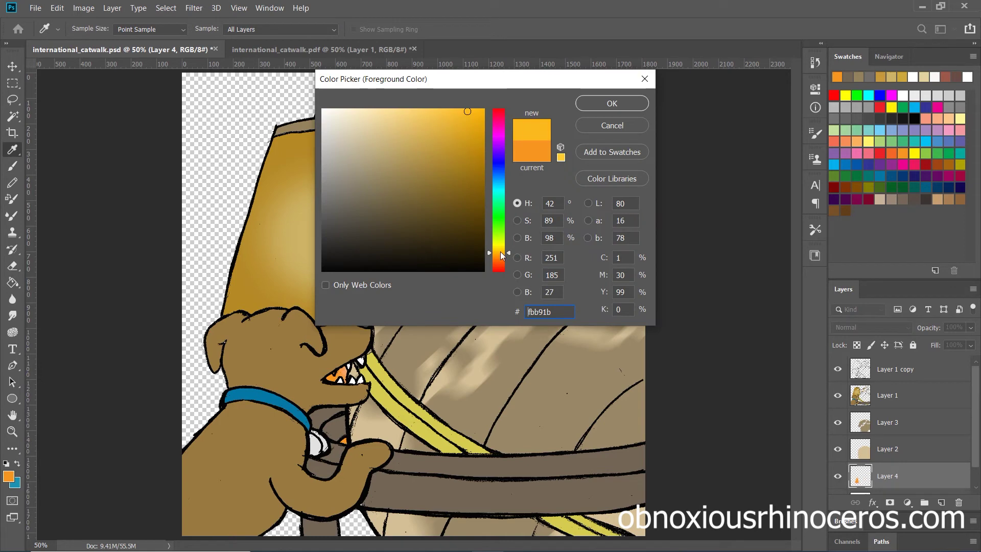
key(Return)
drag(337, 378, 320, 465)
- Paint blurry brown bookshelves across the background on a new layer below Layer 4
key(ctrl+shift+alt+n)
click(8, 476)
key(Return)
mouse_move(641, 210)
mouse_down()
mouse_move(204, 168)
mouse_move(262, 180)
mouse_up()
- Paint blurry green and coral book spines on the background shelves
click(903, 107)
drag(630, 74, 631, 189)
drag(424, 74, 426, 169)
drag(217, 225, 215, 317)
click(838, 143)
drag(621, 74, 624, 204)
drag(294, 75, 292, 154)
- Add blurry rust-brown and blue book spines to the background shelves
click(937, 165)
drag(562, 74, 565, 107)
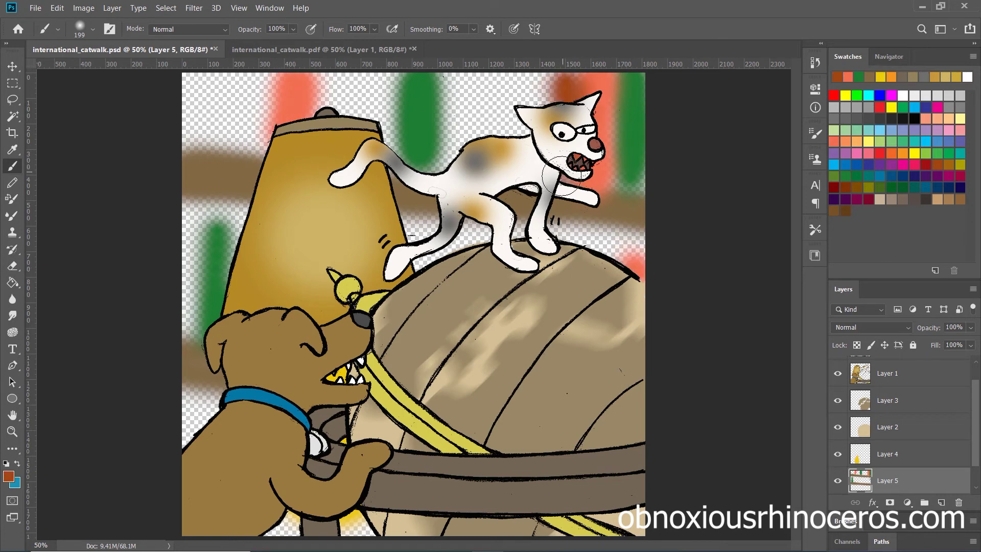
drag(373, 74, 375, 161)
drag(199, 214, 197, 353)
drag(214, 69, 212, 159)
click(880, 175)
drag(531, 74, 534, 132)
drag(258, 74, 256, 161)
drag(425, 245, 427, 271)
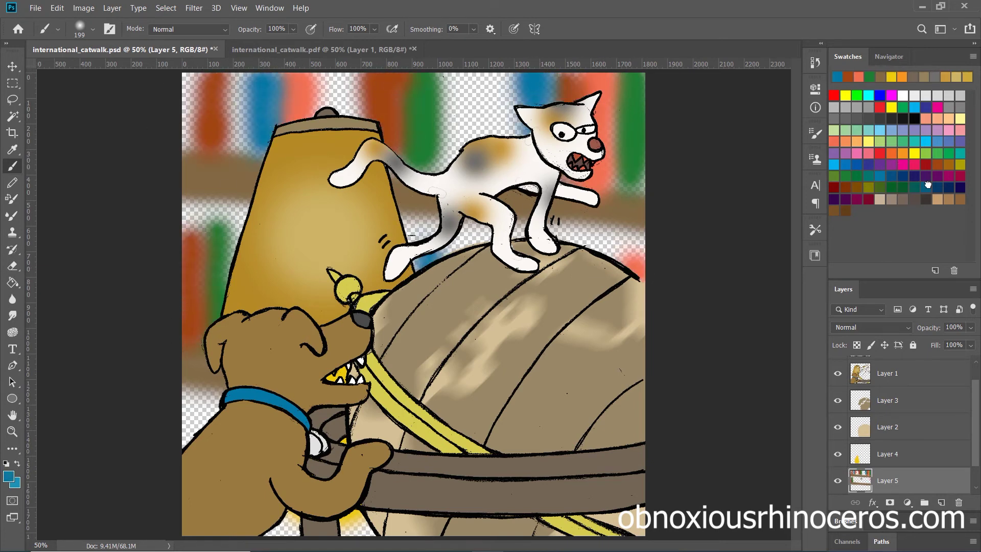
- Fill the remaining upper shelf space with dark blue, light orange and grayish brown book spines
click(868, 164)
drag(196, 74, 197, 159)
click(937, 119)
drag(235, 74, 238, 161)
click(891, 199)
drag(335, 74, 332, 122)
drag(460, 74, 455, 164)
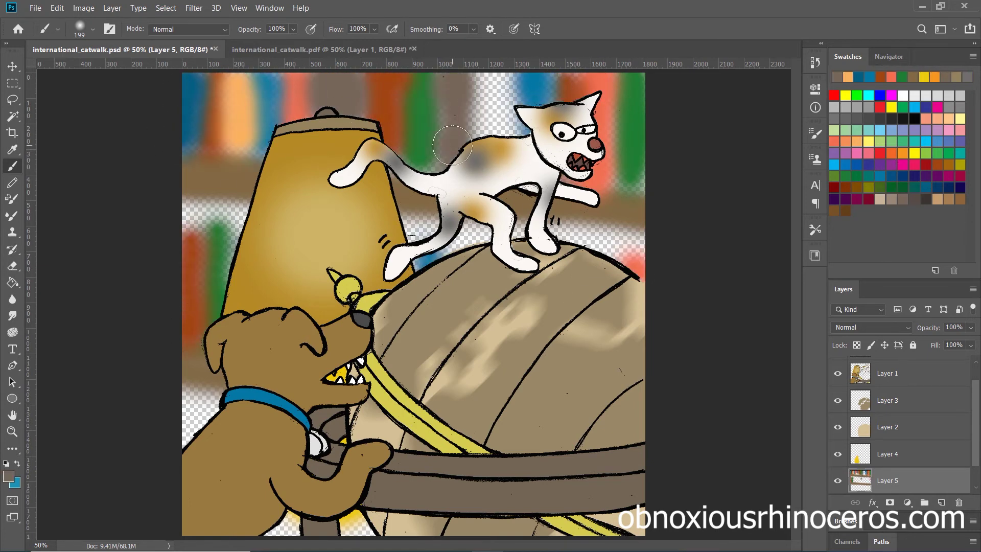
alt+click(489, 91)
drag(488, 74, 486, 91)
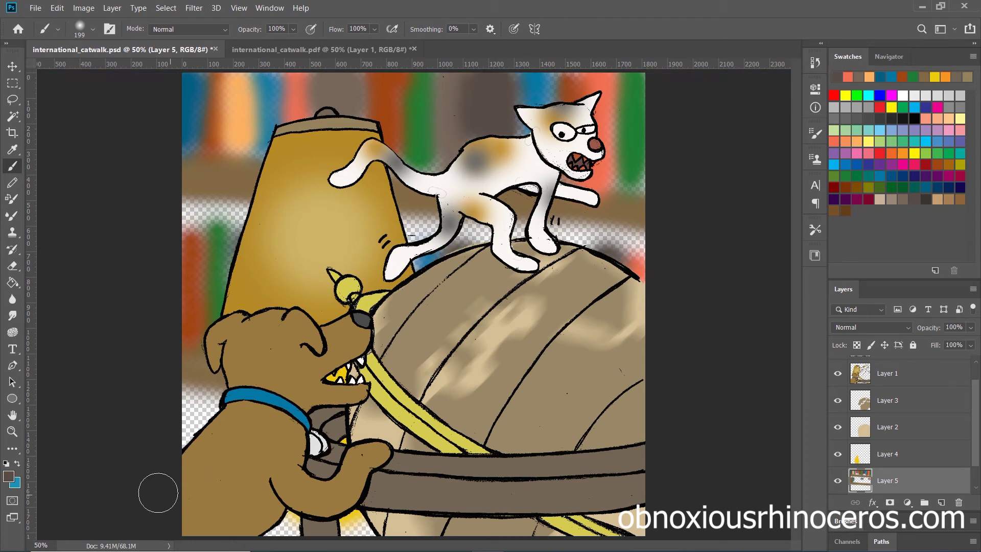
- Fill the transparent gaps around the books and shelves with dark brown
click(8, 476)
click(377, 217)
click(611, 101)
key(g)
click(204, 255)
- Add a new layer above Layer 1, fill it with black and lower its fill to 32%
click(896, 428)
click(942, 502)
click(8, 476)
click(613, 103)
key(alt+BackSpace)
drag(935, 345, 914, 345)
- Erase the black layer over the lamp, cat, globe and dog's head with a soft 511 px eraser to create lamplight
key(e)
click(79, 29)
drag(305, 115, 448, 225)
drag(243, 236, 333, 364)
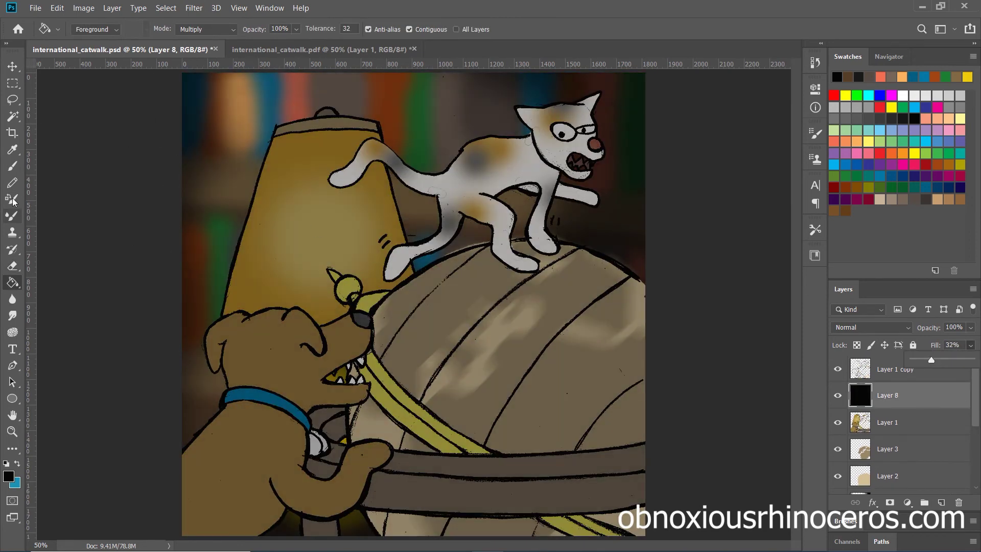
mouse_move(287, 153)
mouse_down()
mouse_move(301, 289)
mouse_move(511, 179)
mouse_move(345, 501)
mouse_up()
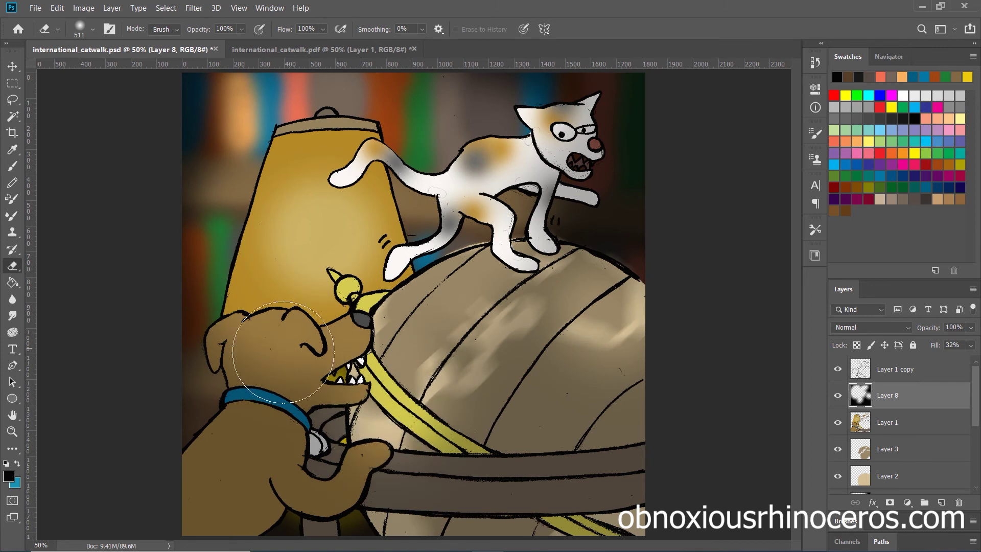
- Paint soft black shadows on the dog, globe stand and cat on a new layer at 30% fill
key(b)
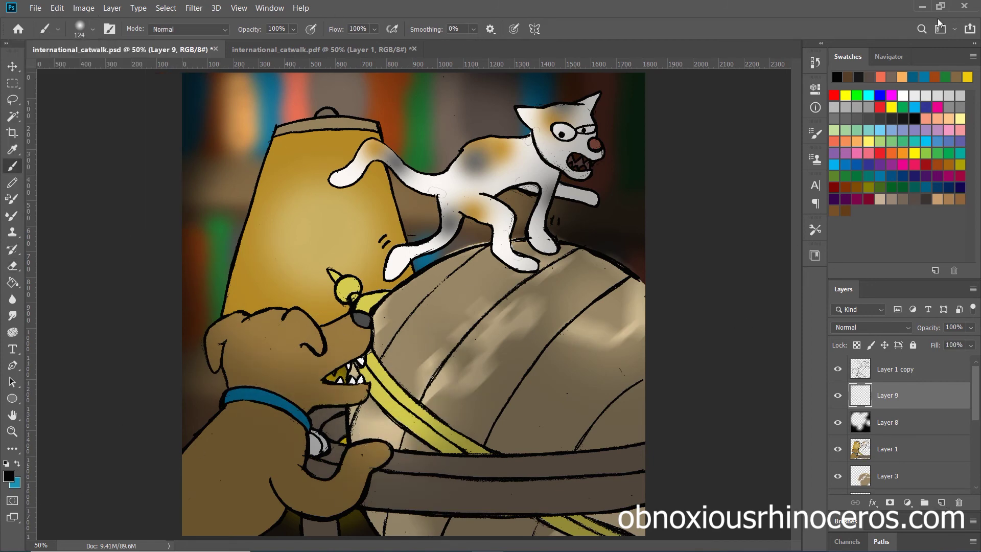
mouse_move(274, 508)
mouse_down()
mouse_move(259, 501)
mouse_move(396, 473)
mouse_move(504, 504)
mouse_move(611, 434)
mouse_move(366, 521)
mouse_up()
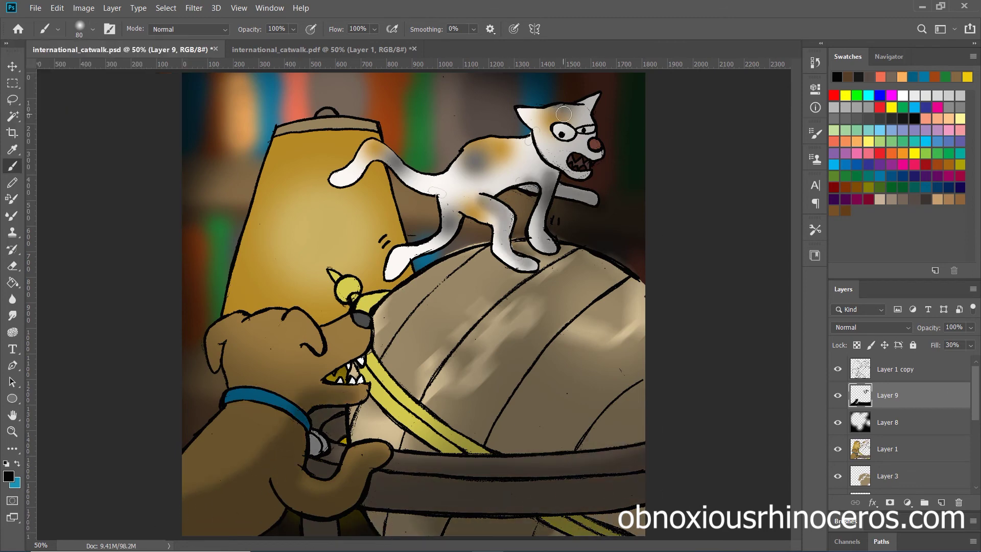
drag(535, 165, 494, 196)
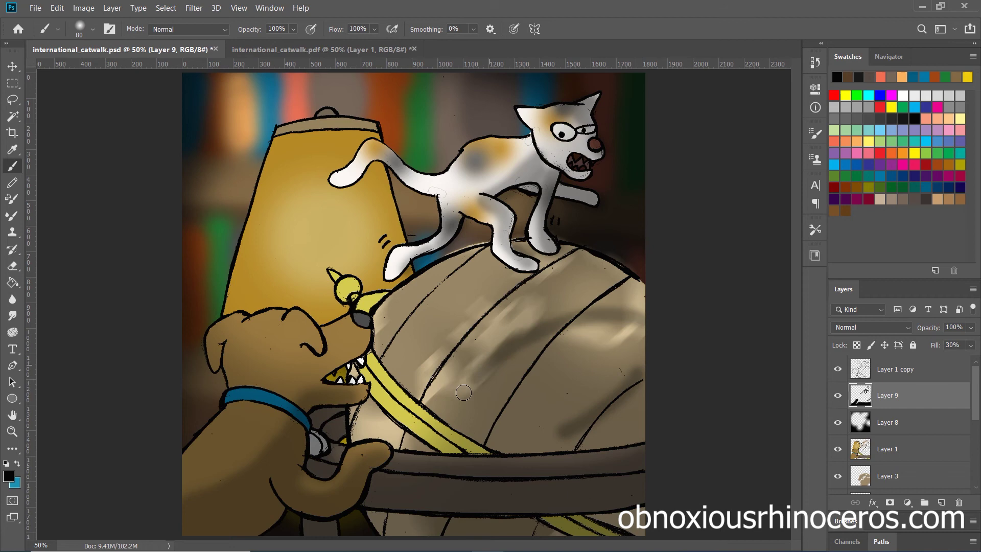
- Shade the globe's lower right with a soft 1811 px black brush on a new layer below Layer 1 at 38% fill
key(ctrl+shift+alt+n)
click(92, 30)
key(Return)
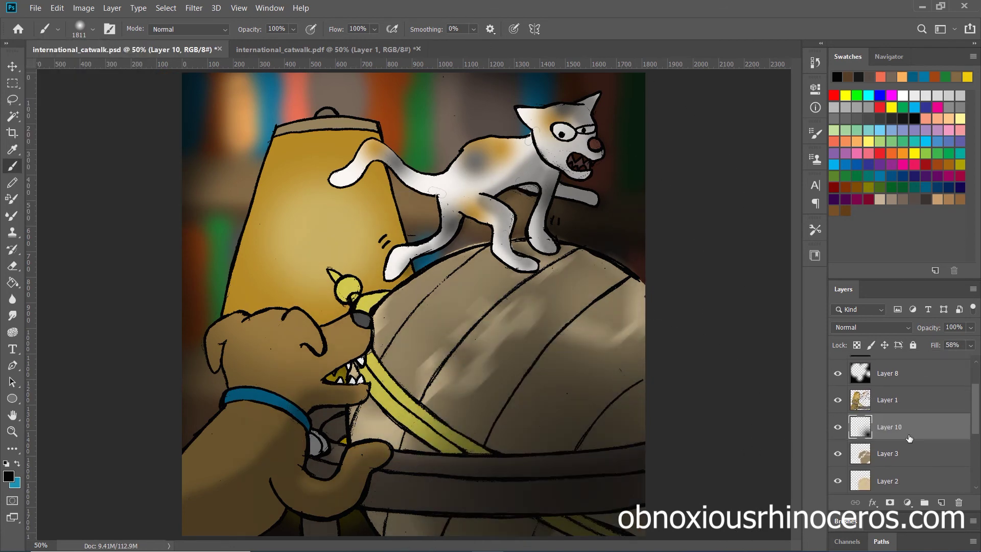
drag(585, 483, 573, 492)
key(Delete)
- Darken the right part of the globe's lower band on a new layer above Layer 9 with a 111 px brush
key(ctrl+shift+alt+n)
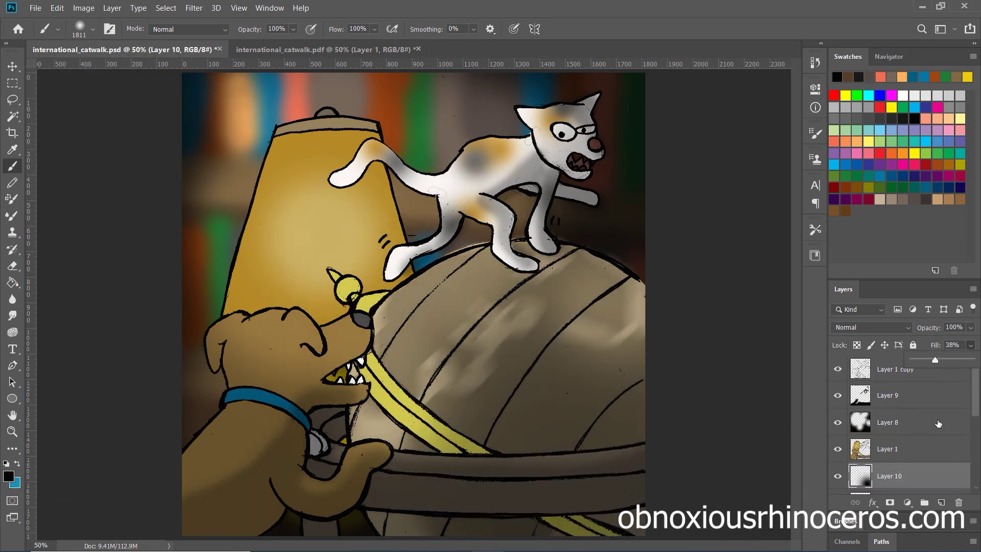
click(92, 29)
drag(135, 65, 102, 71)
key(Return)
mouse_move(638, 493)
mouse_down()
mouse_move(542, 493)
mouse_move(587, 492)
mouse_up()
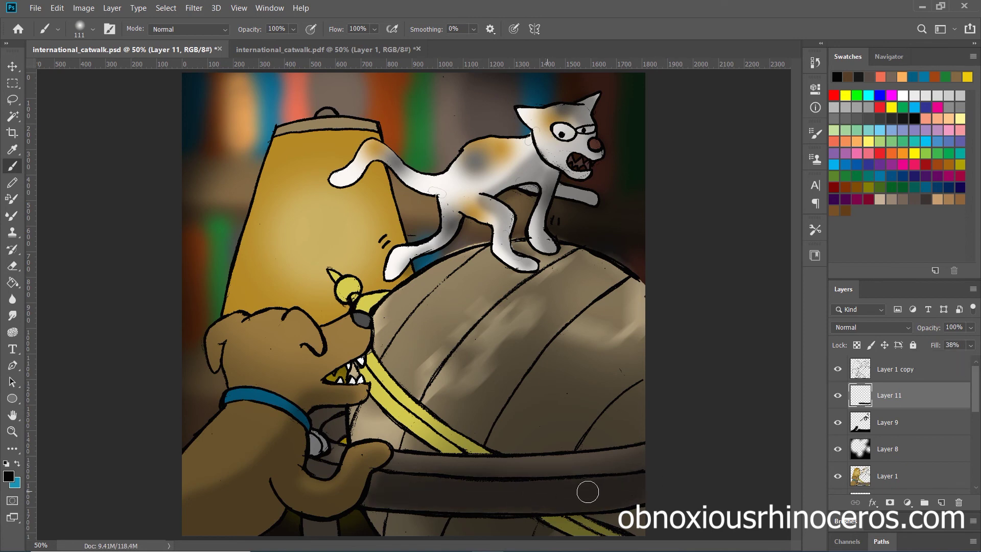
- Shade the lower edge of the globe's yellow arm in black on Layer 9 with a soft 61 px brush
key(alt+bracketleft)
key(bracketleft)
key(bracketleft)
key(bracketleft)
key(bracketleft)
key(bracketleft)
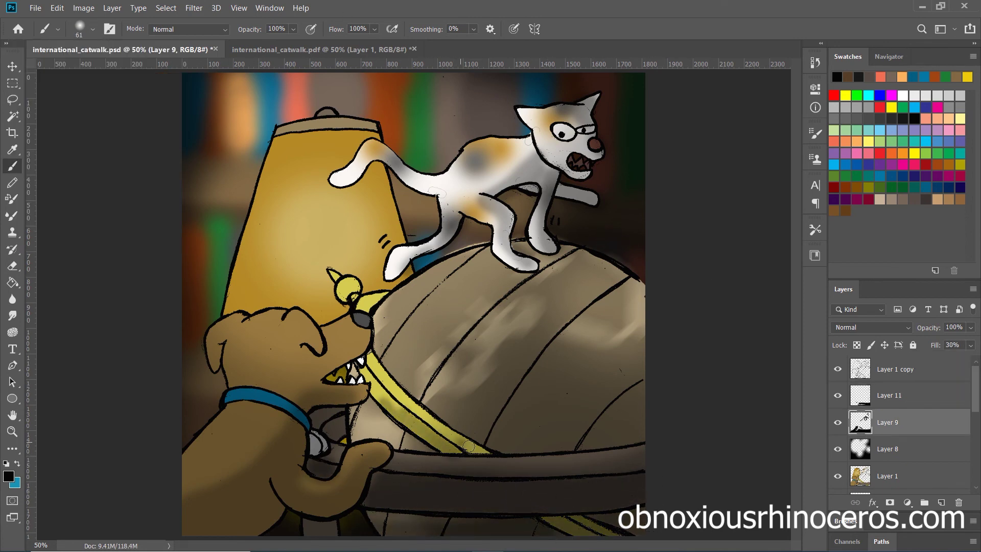
- Fill the cat's teeth with white on Layer 1 using the Paint Bucket
key(g)
click(8, 476)
click(329, 109)
click(613, 101)
key(alt+bracketleft)
key(alt+bracketleft)
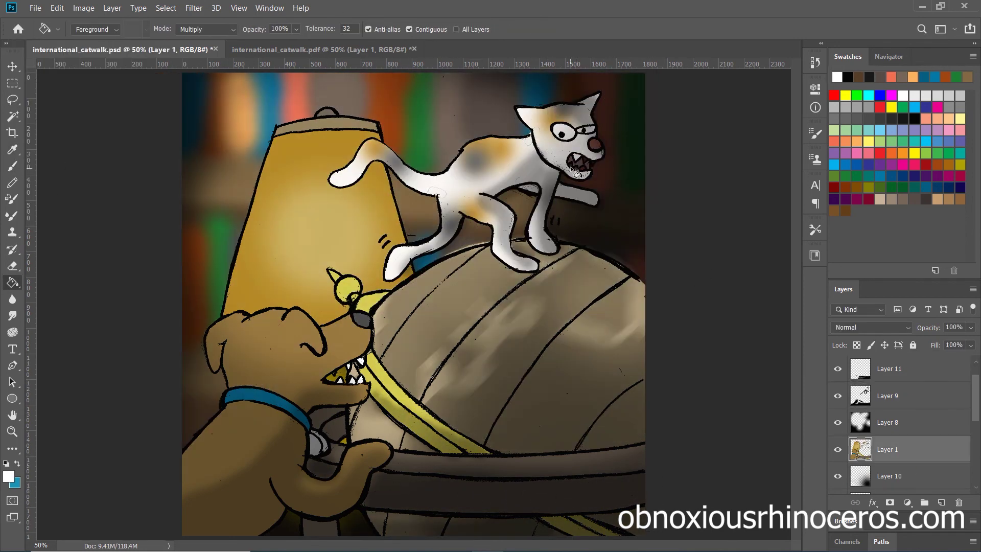
scroll(599, 179, up, 3)
key(b)
scroll(599, 179, down, 3)
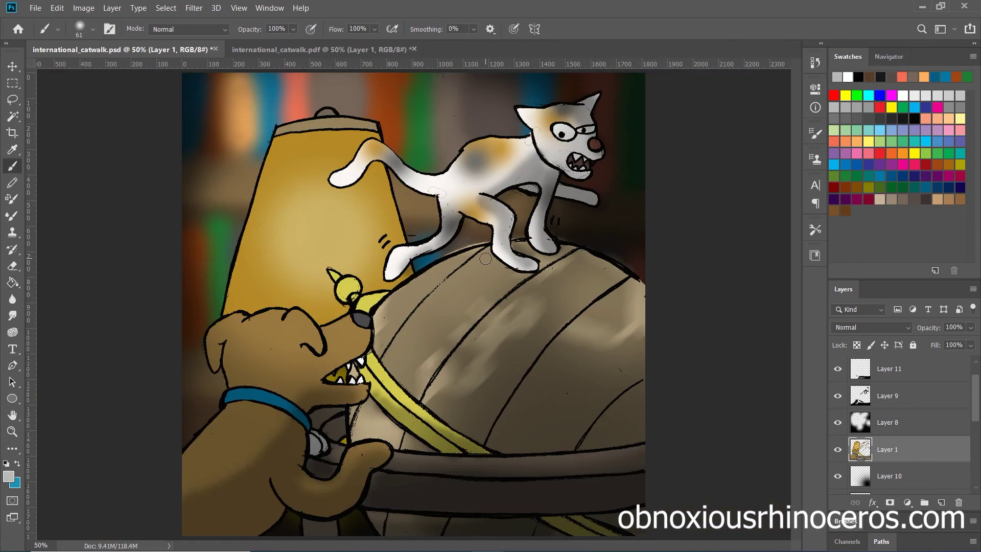
- Copy the INTERNATIONAL CATWALK title from international_catwalk.pdf and paste it near the bottom of the drawing in international_catwalk.psd
key(ctrl+Tab)
drag(258, 358, 593, 424)
key(ctrl+c)
key(ctrl+Tab)
key(ctrl+v)
key(ctrl+t)
drag(399, 417, 415, 489)
key(Return)
- Scale the title sign down slightly and center it along the drawing's bottom edge
key(ctrl+t)
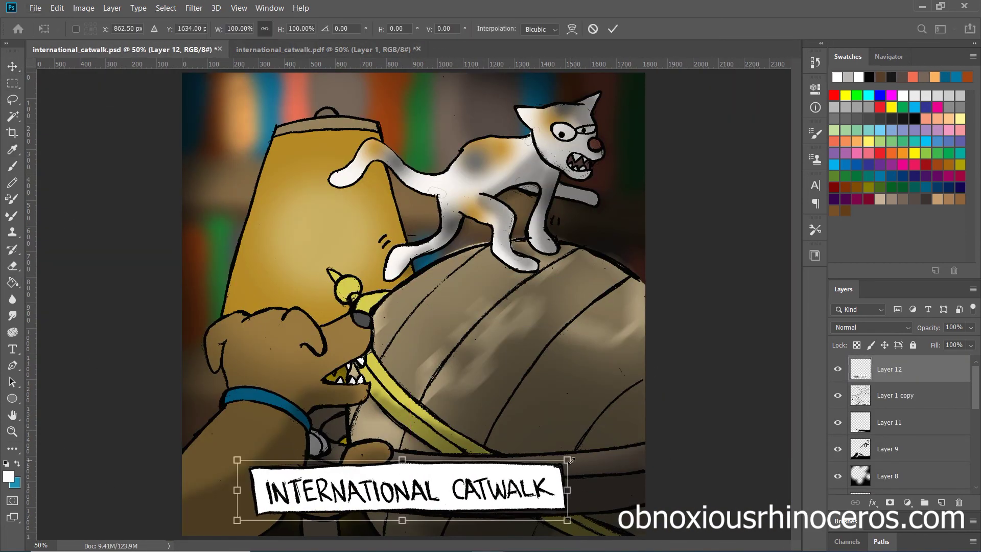
drag(567, 460, 540, 465)
drag(430, 486, 442, 481)
key(Return)
- Select Layer 2, which holds the globe's base color
ctrl+click(209, 187)
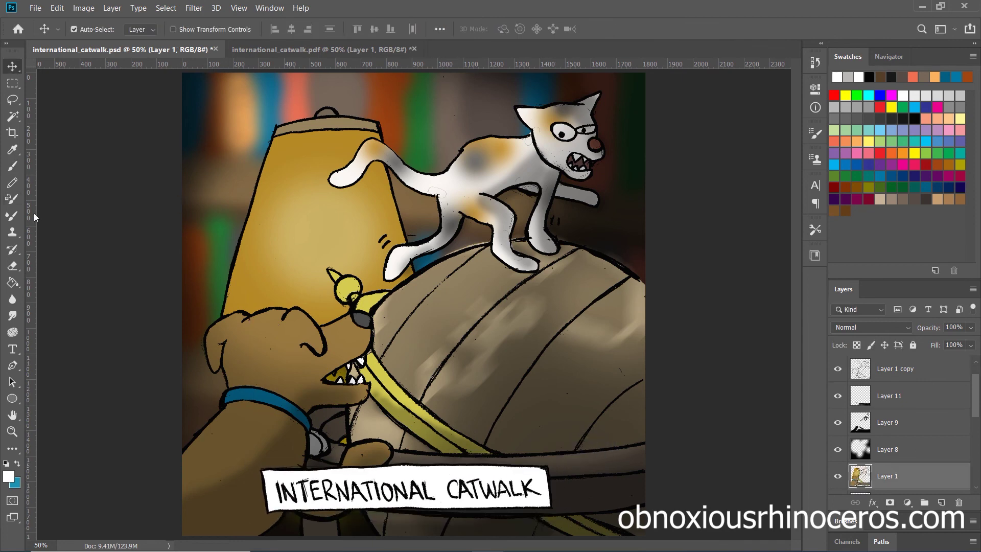
key(e)
ctrl+click(487, 237)
key(v)
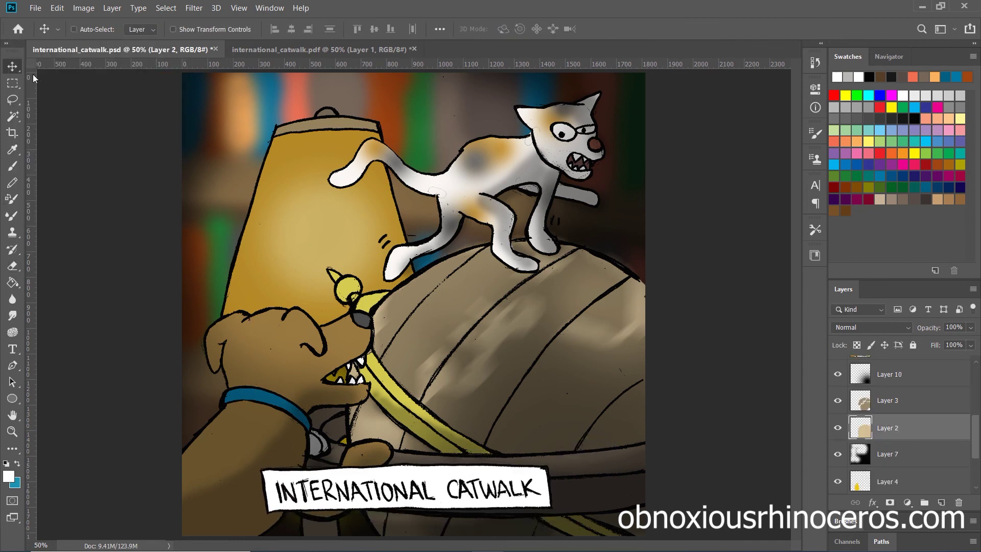